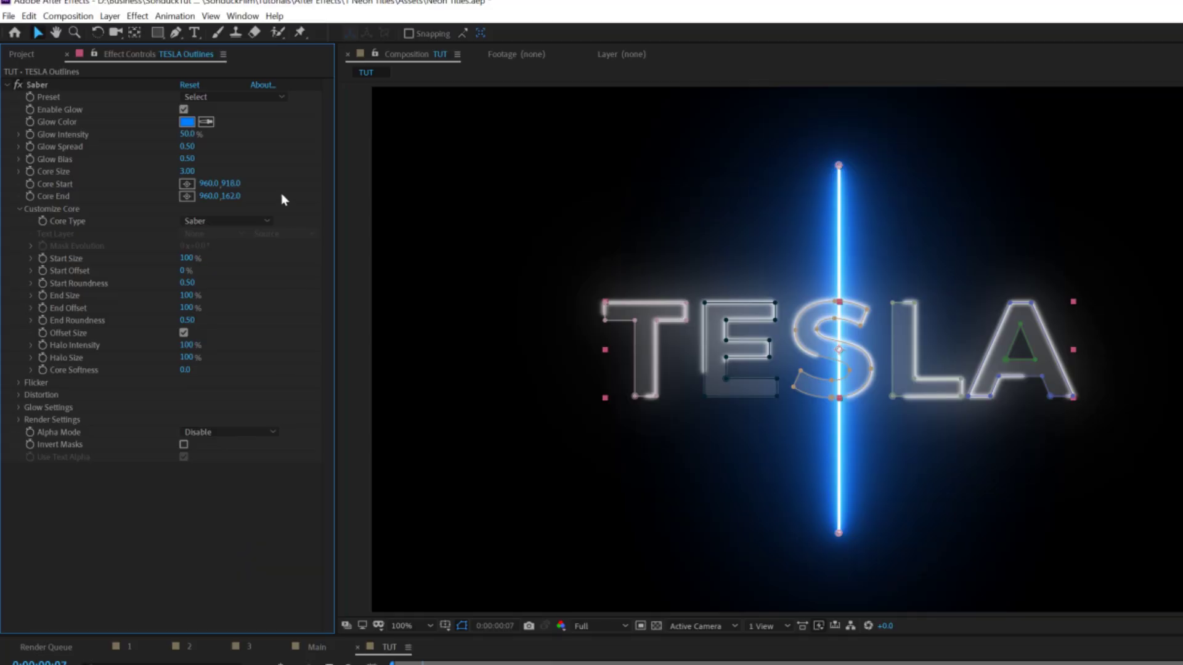
Set the Saber Core Type to Layer Masks and browse the Saber presets
{"action": "left_click", "coordinate": [218, 221]}
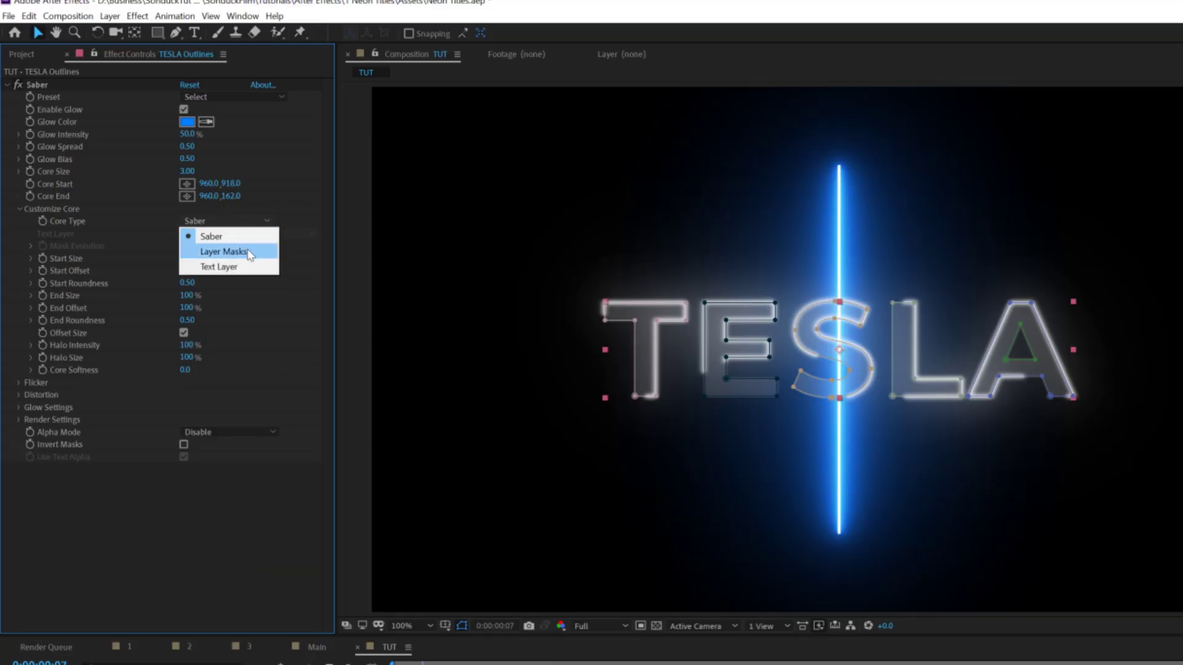
{"action": "left_click", "coordinate": [248, 252]}
{"action": "left_click", "coordinate": [260, 97]}
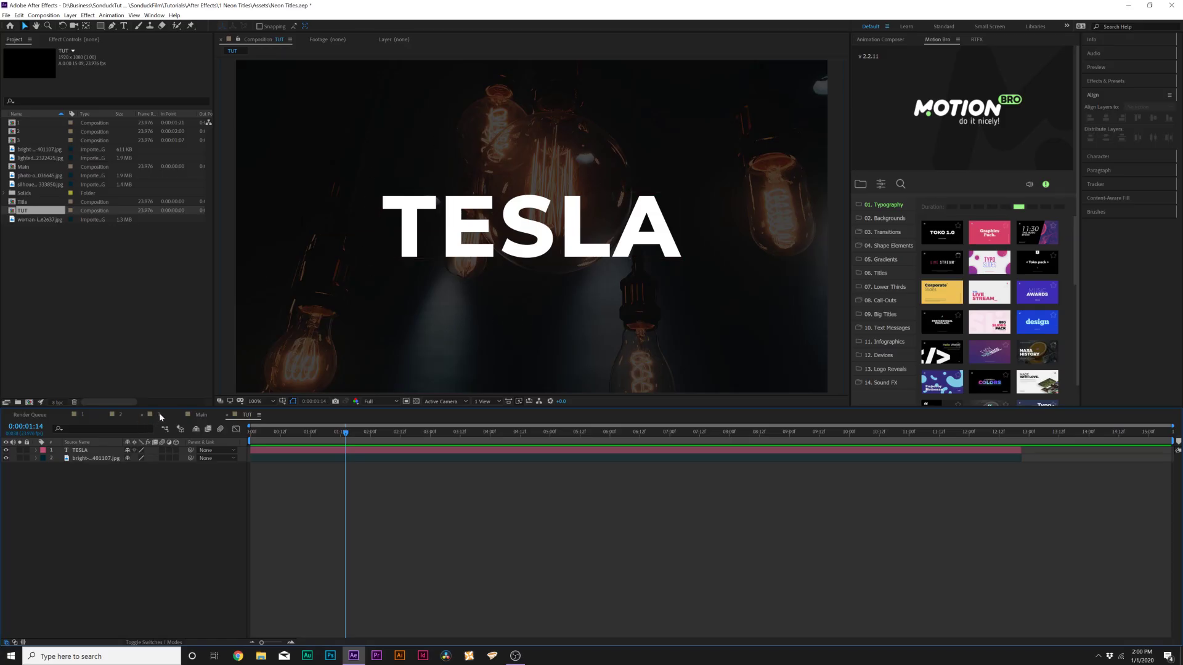
{"action": "left_click", "coordinate": [120, 415]}
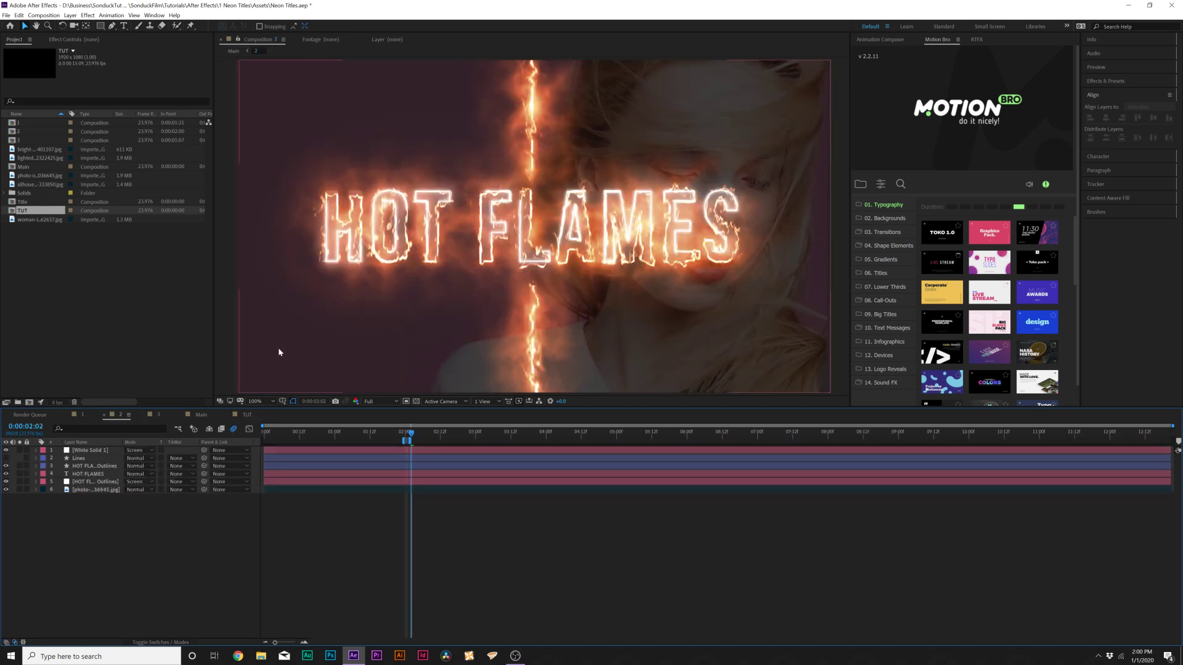
{"action": "left_click", "coordinate": [83, 416]}
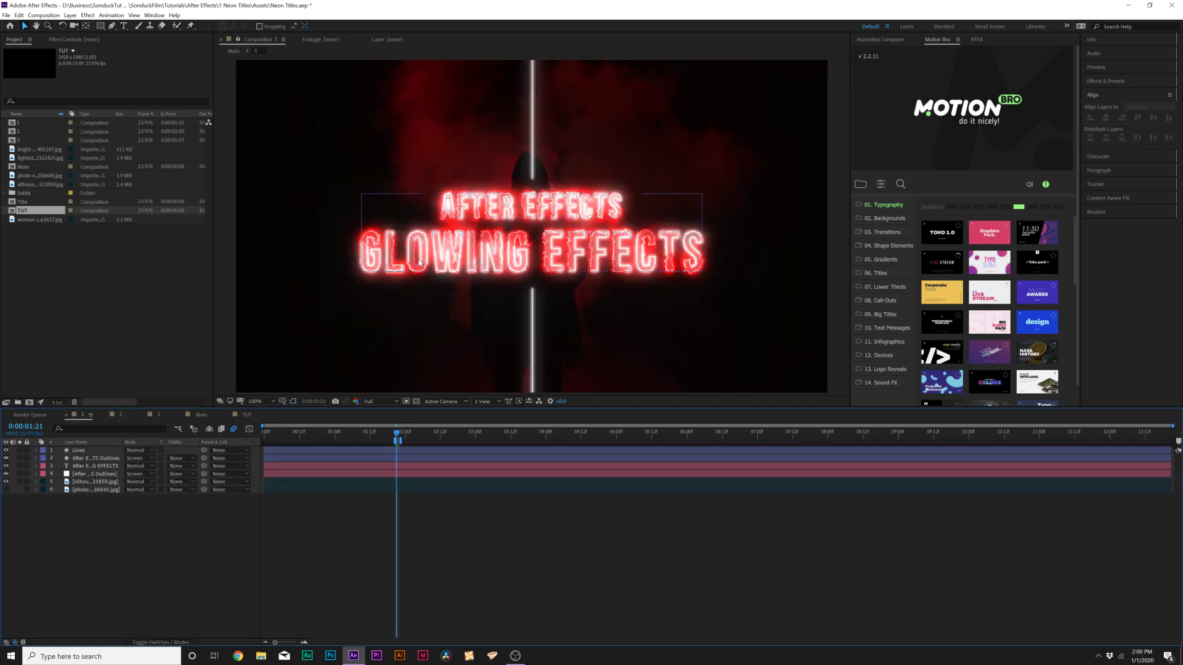
{"action": "left_click", "coordinate": [119, 415]}
{"action": "left_click", "coordinate": [246, 416]}
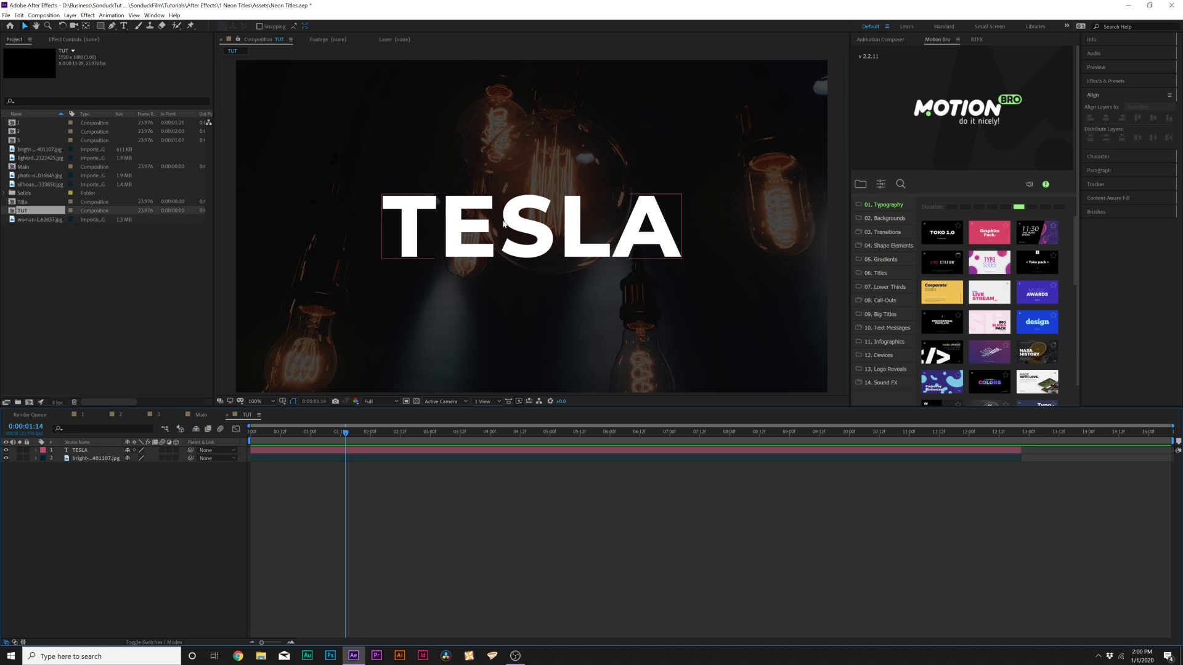
{"action": "left_click", "coordinate": [81, 451]}
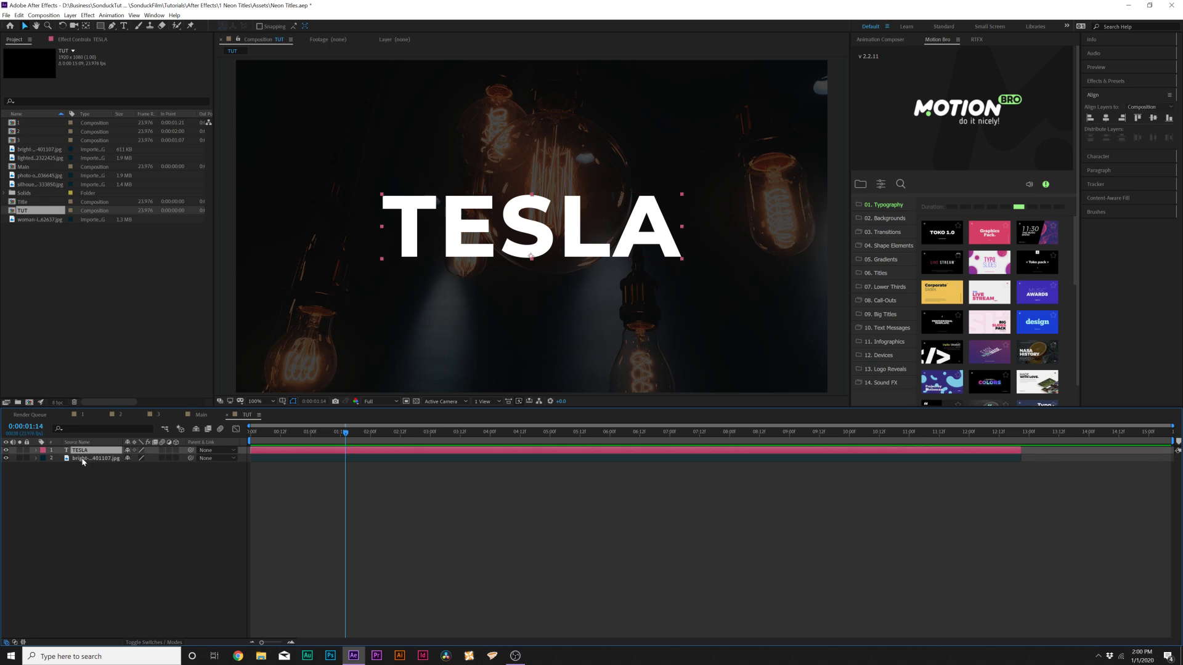
{"action": "left_click", "coordinate": [82, 458]}
{"action": "left_click", "coordinate": [26, 459]}
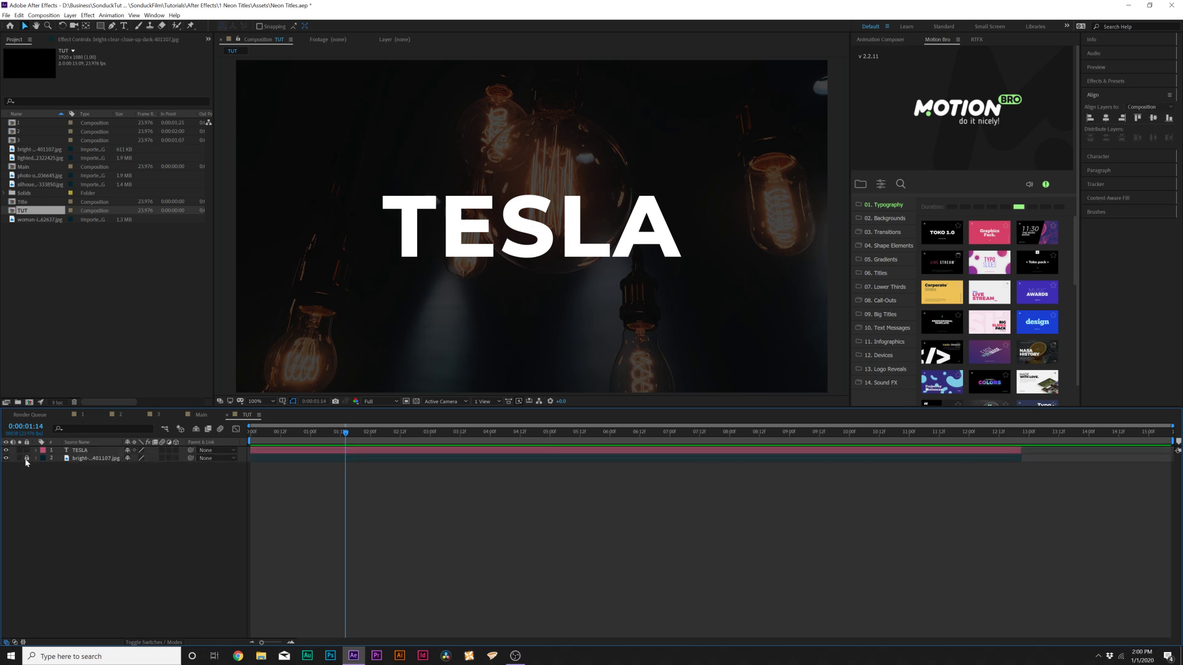
{"action": "left_click", "coordinate": [80, 451]}
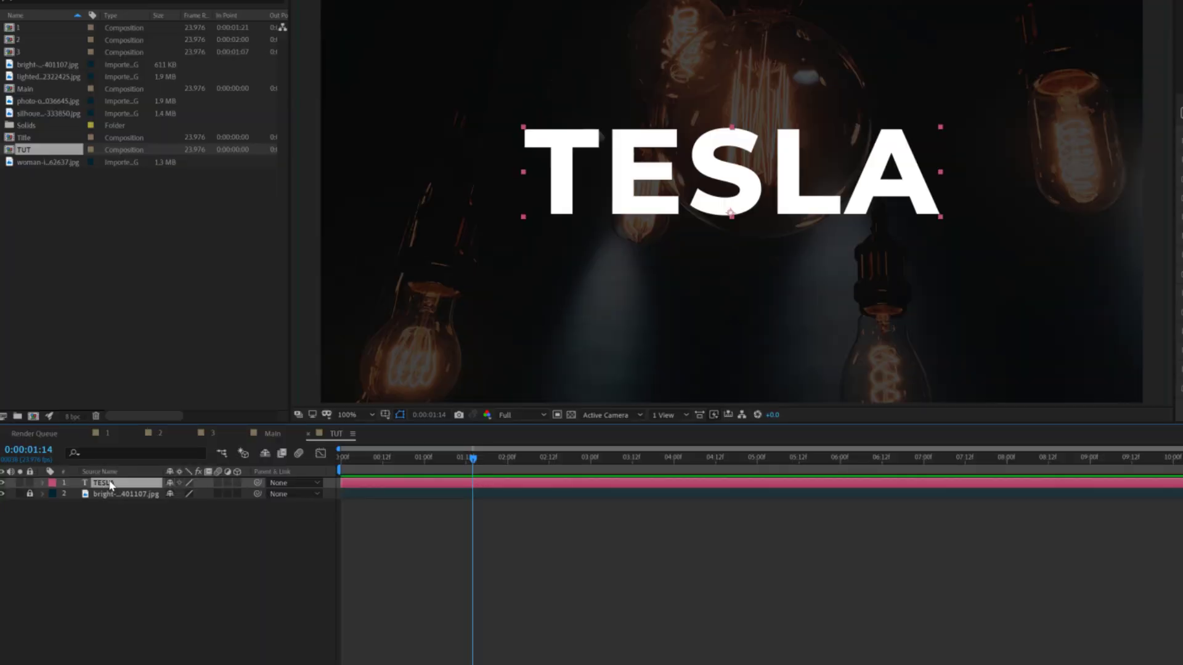
Create shapes from the TESLA text and set their fill to None
{"action": "right_click", "coordinate": [110, 486]}
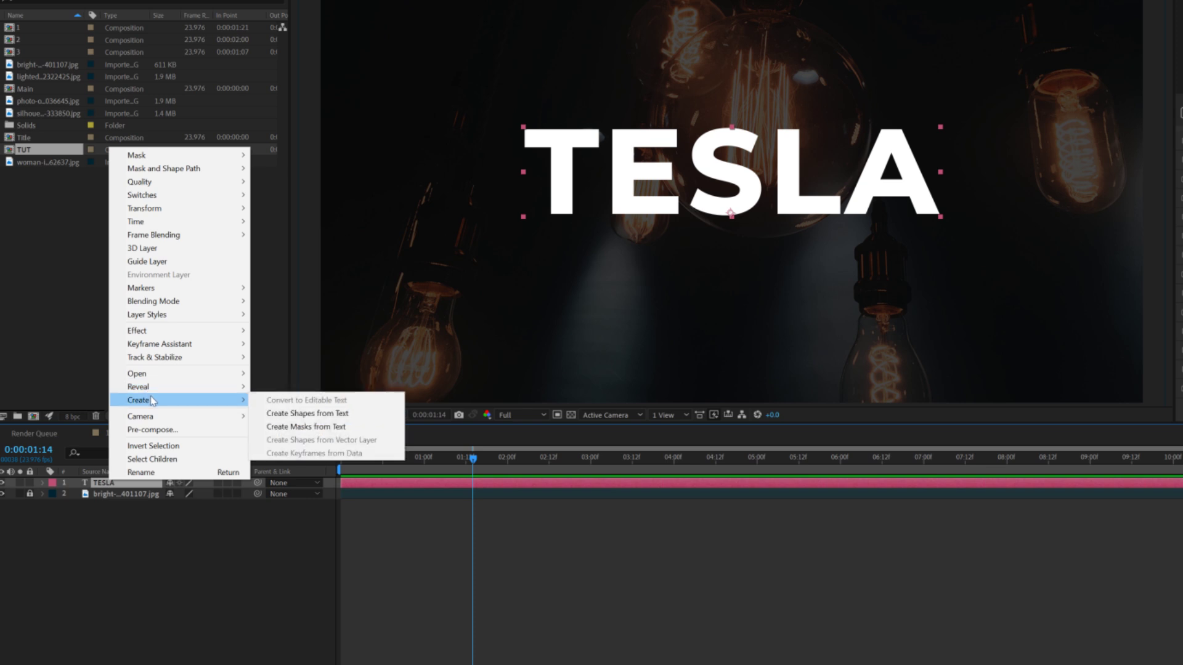
{"action": "mouse_move", "coordinate": [139, 400]}
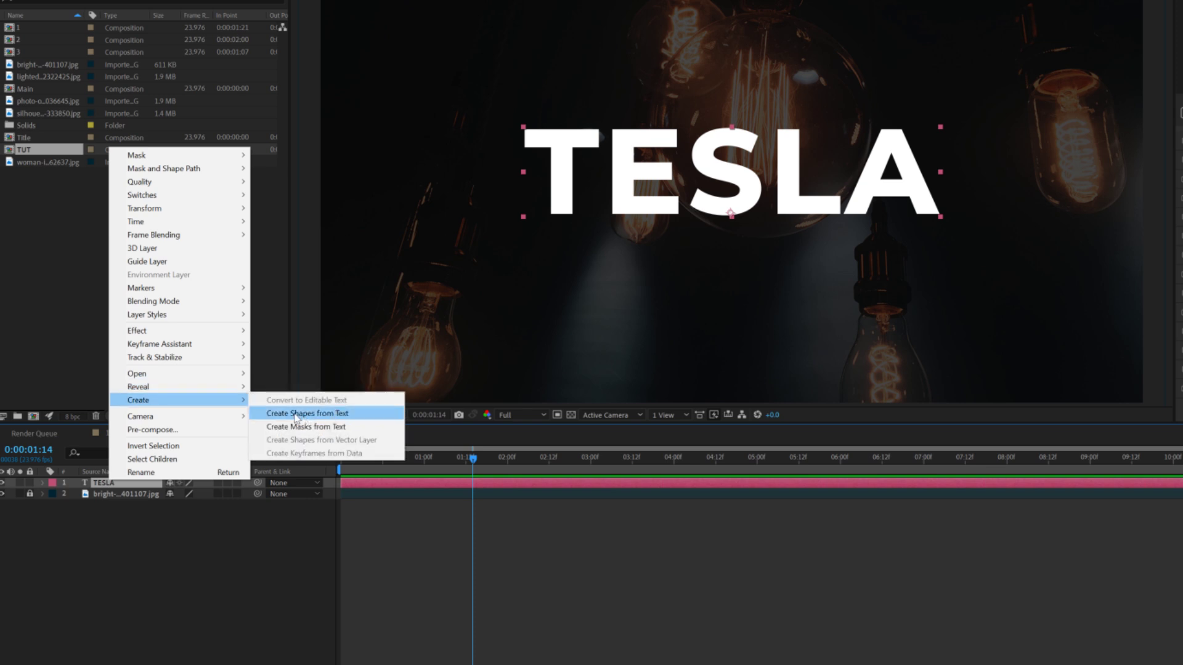
{"action": "left_click", "coordinate": [308, 414]}
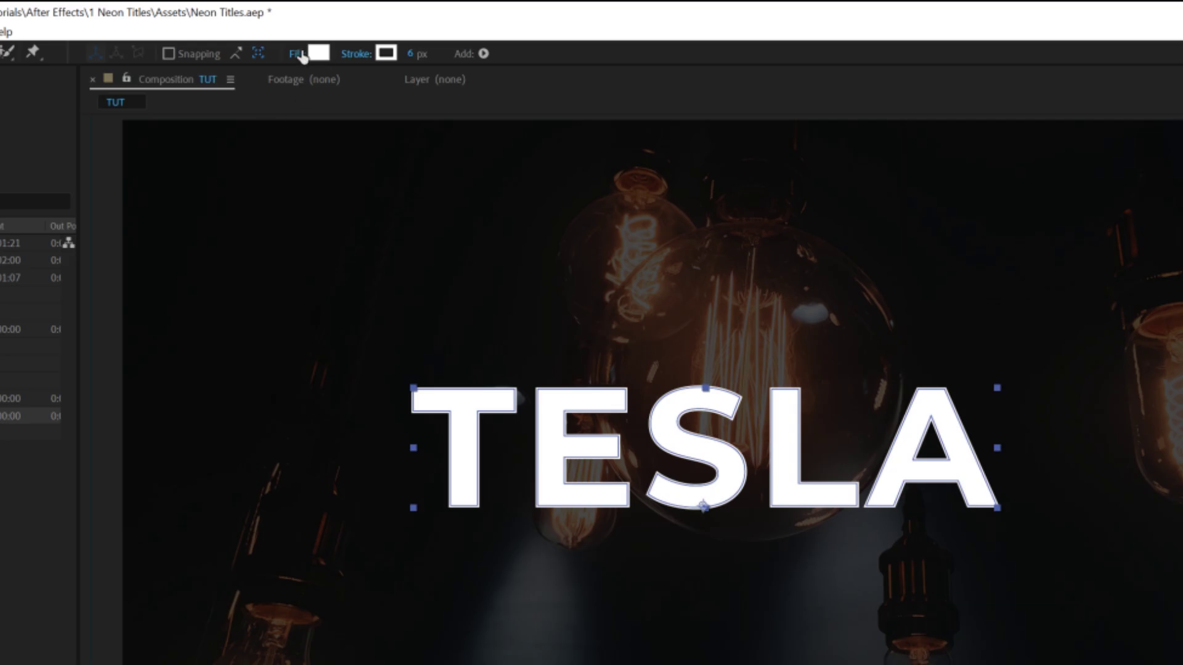
{"action": "left_click", "coordinate": [292, 53]}
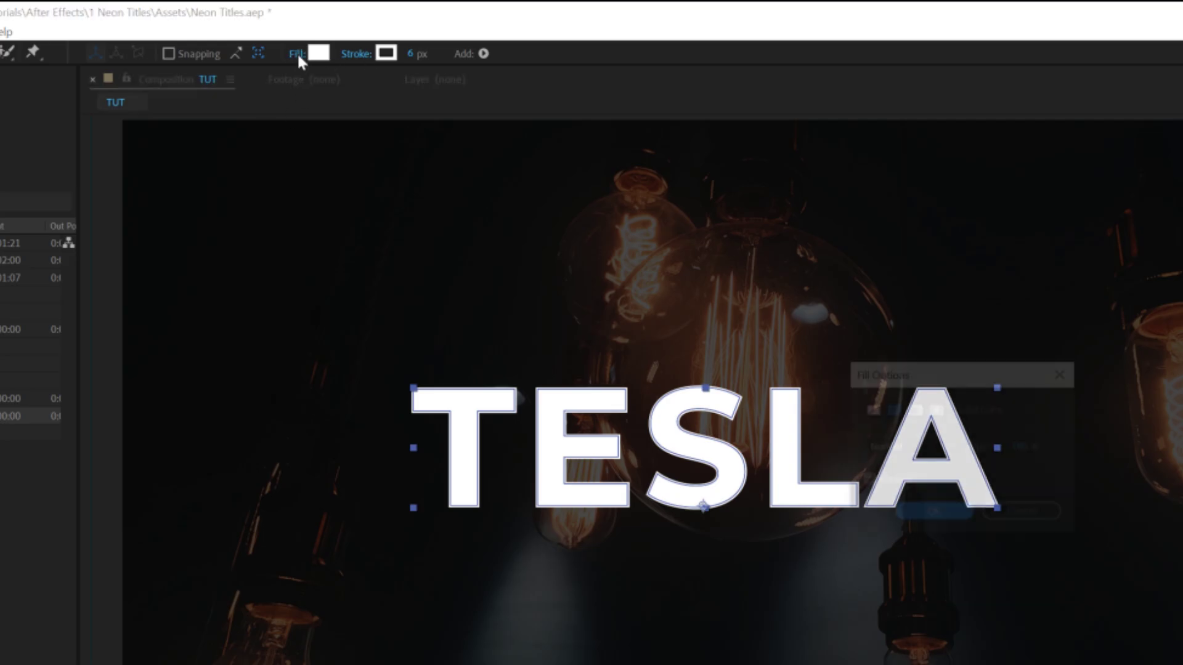
{"action": "left_click", "coordinate": [870, 408]}
{"action": "left_click", "coordinate": [927, 513]}
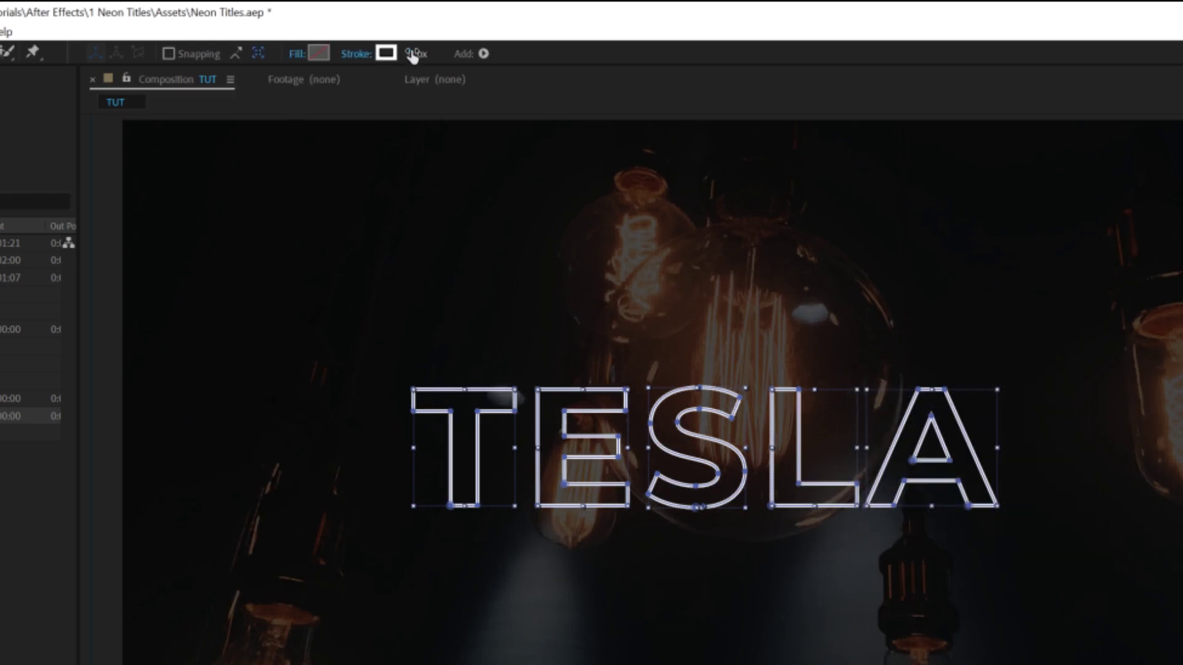
Set the outline stroke width to 2 px and view at 200%
{"action": "left_click", "coordinate": [414, 53]}
{"action": "type", "text": "2"}
{"action": "key", "text": "Return"}
{"action": "left_click", "coordinate": [531, 407]}
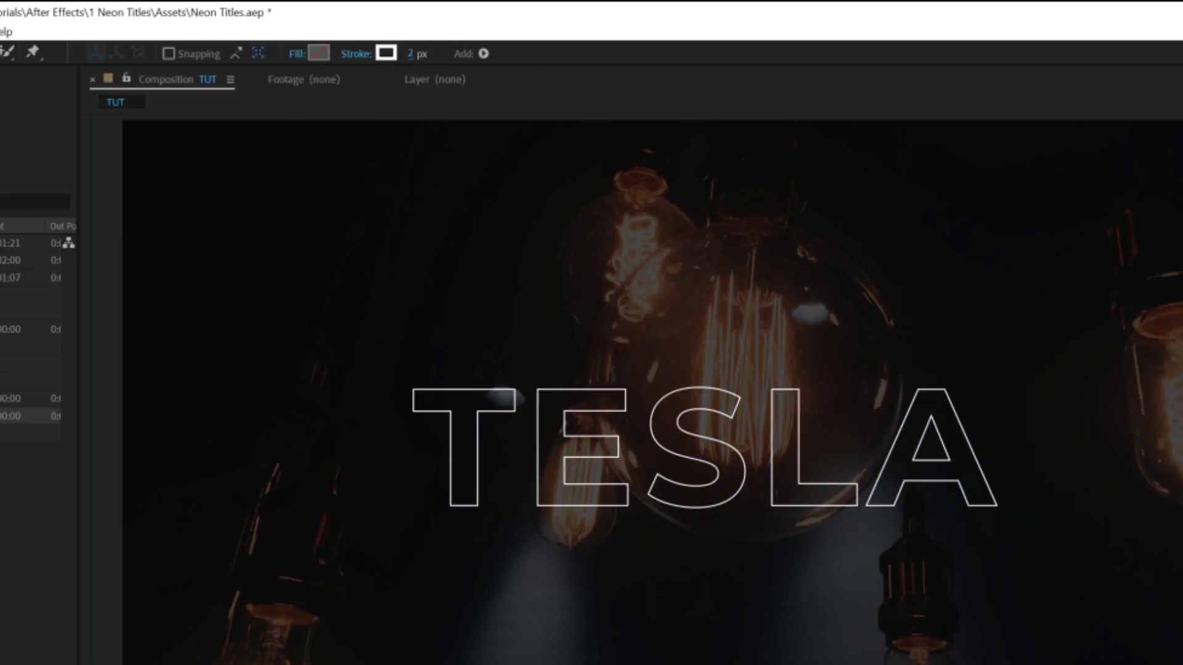
{"action": "key", "text": "period"}
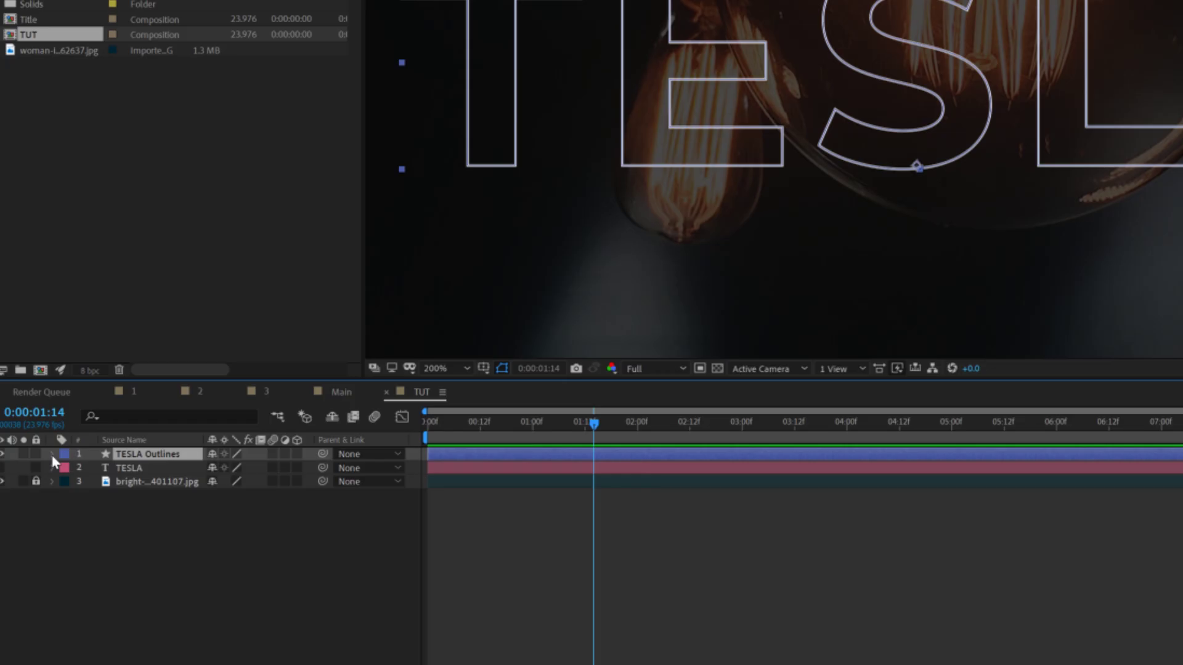
Add Trim Paths to TESLA Outlines and set its End to 65%
{"action": "left_click", "coordinate": [51, 455]}
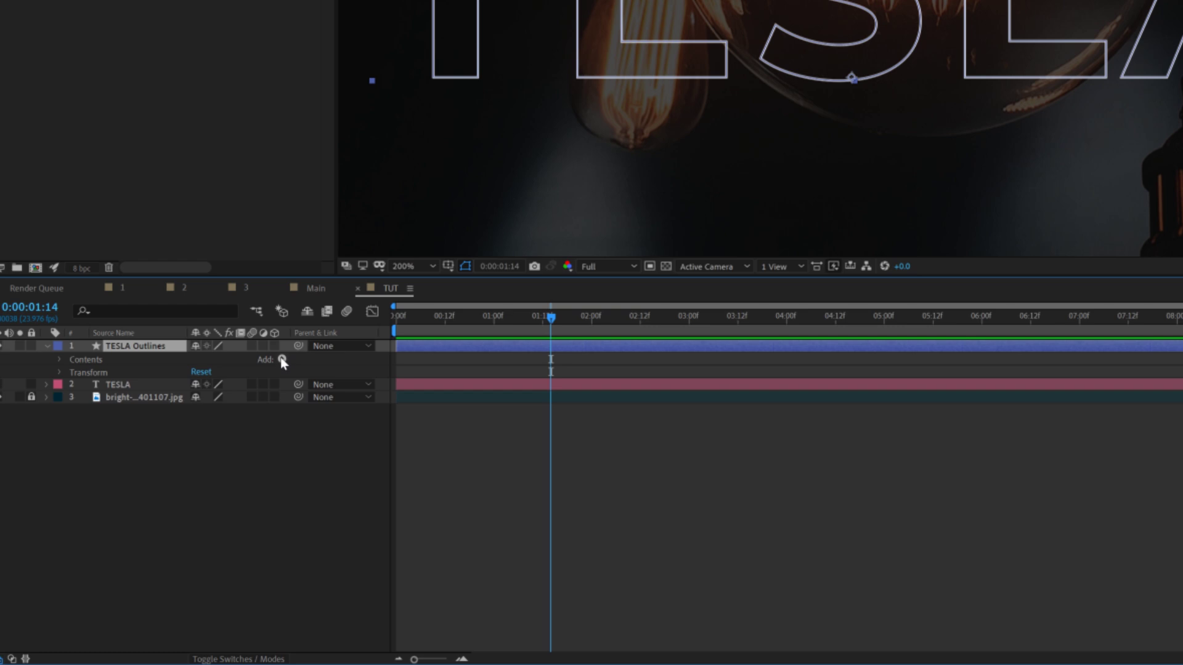
{"action": "left_click", "coordinate": [283, 361]}
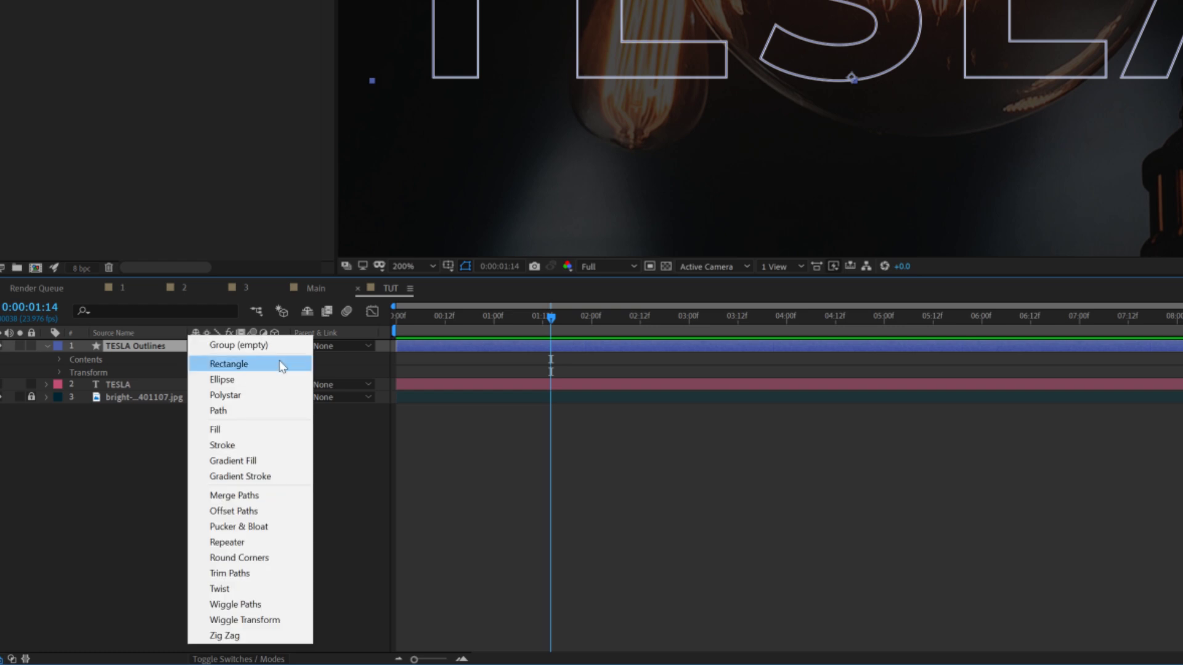
{"action": "left_click", "coordinate": [238, 574]}
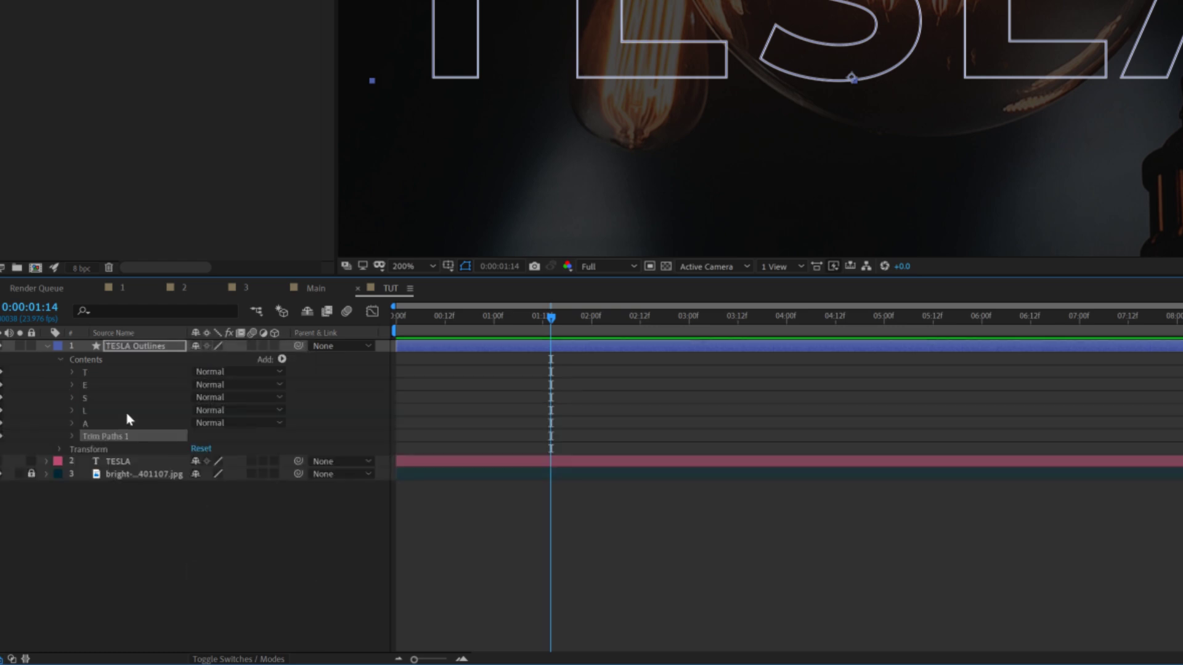
{"action": "left_click", "coordinate": [72, 437]}
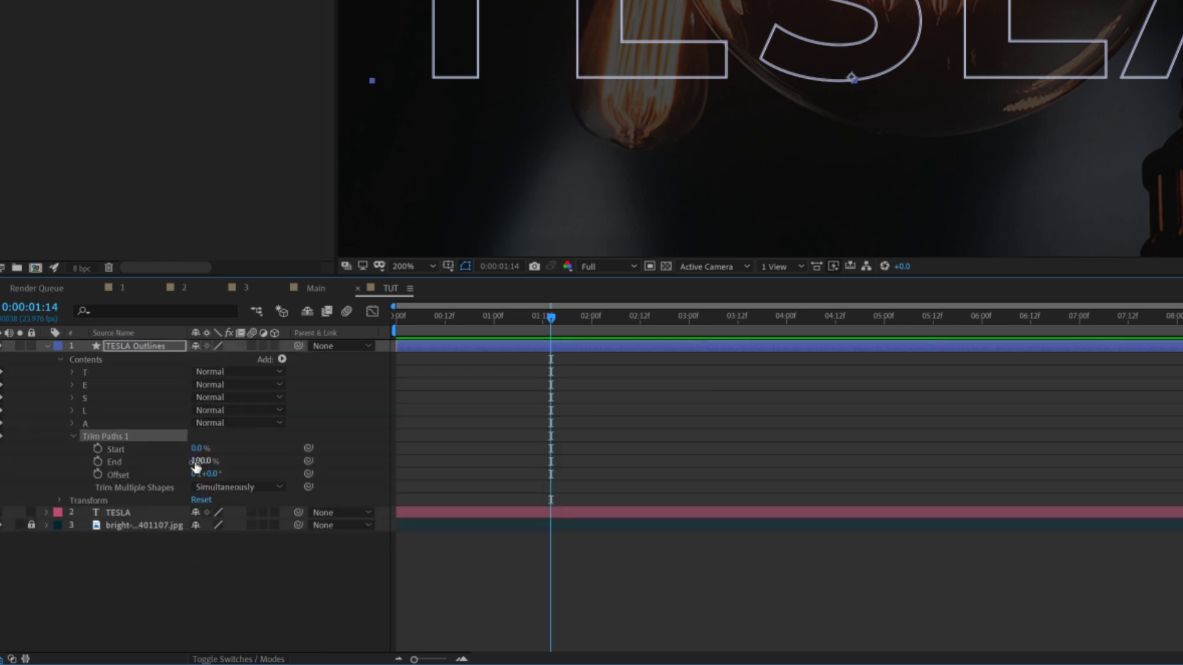
{"action": "left_click_drag", "start_coordinate": [199, 462], "coordinate": [178, 461]}
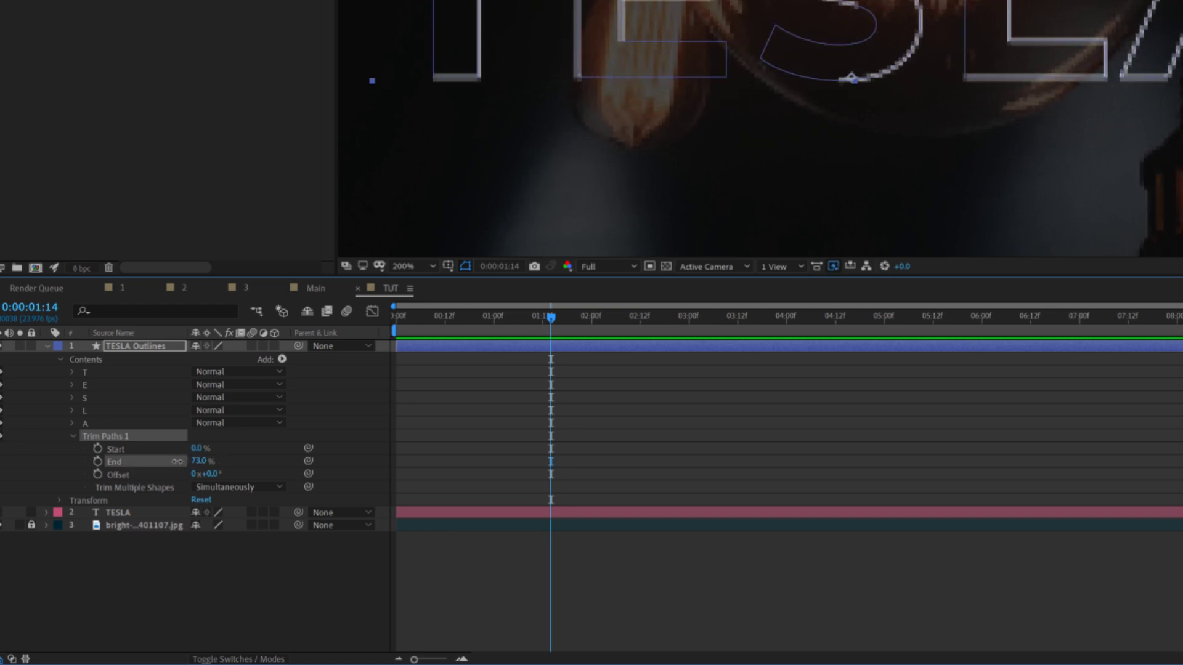
{"action": "left_click", "coordinate": [225, 550]}
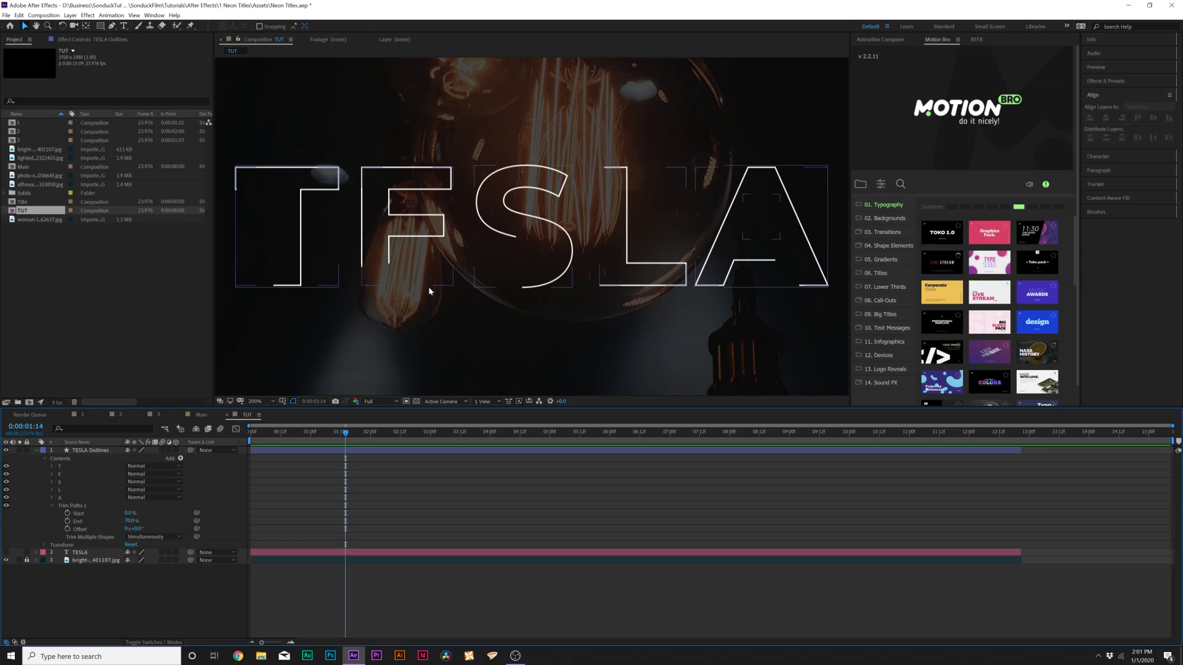
{"action": "mouse_move", "coordinate": [132, 522]}
{"action": "left_mouse_down"}
{"action": "mouse_move", "coordinate": [148, 522]}
{"action": "mouse_move", "coordinate": [110, 523]}
{"action": "left_mouse_up"}
Drive the trim Offset with a time*40 expression and preview the animation
{"action": "left_click_drag", "start_coordinate": [441, 433], "coordinate": [425, 432]}
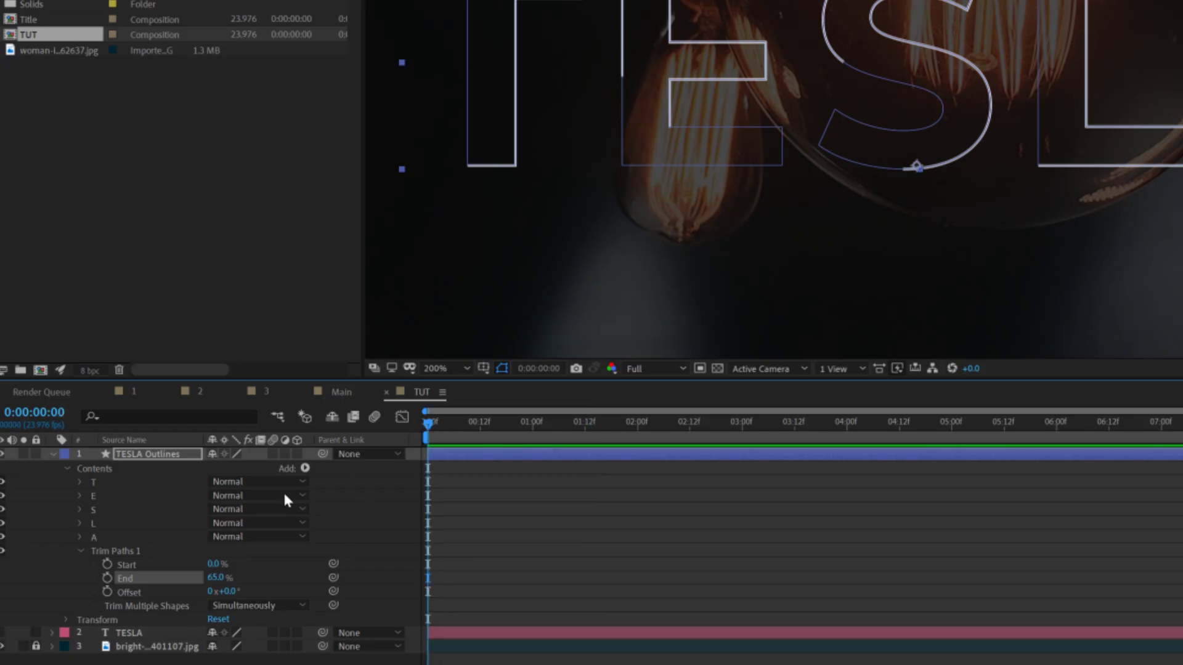
{"action": "left_click", "coordinate": [107, 592], "text": "alt"}
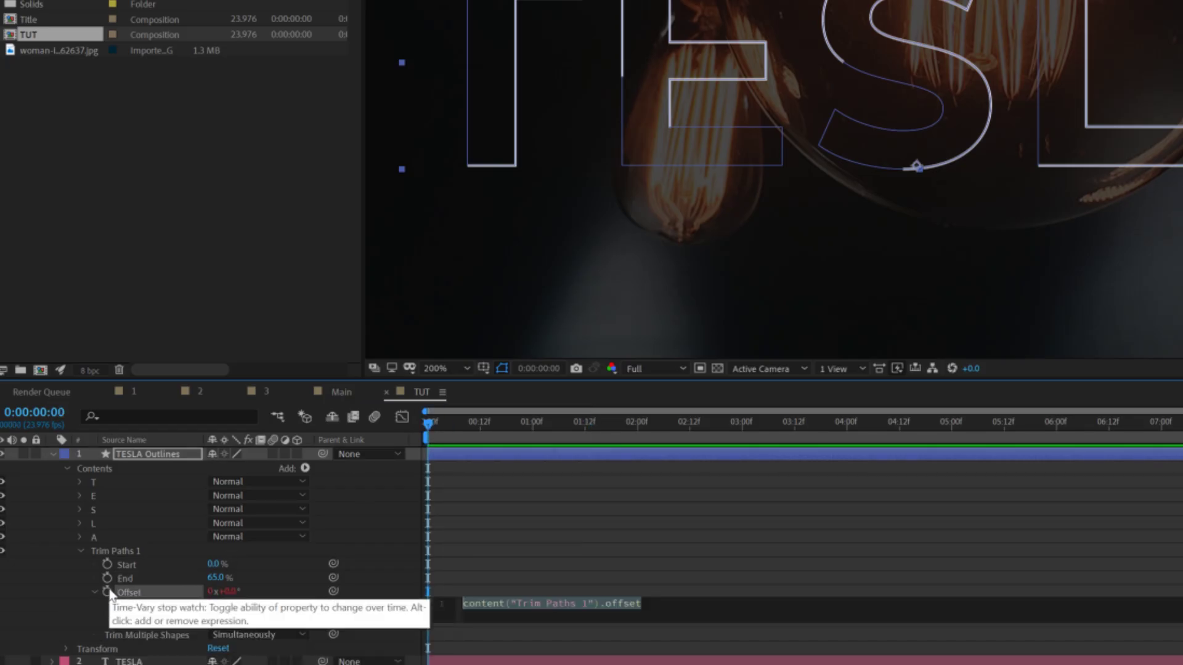
{"action": "type", "text": "time"}
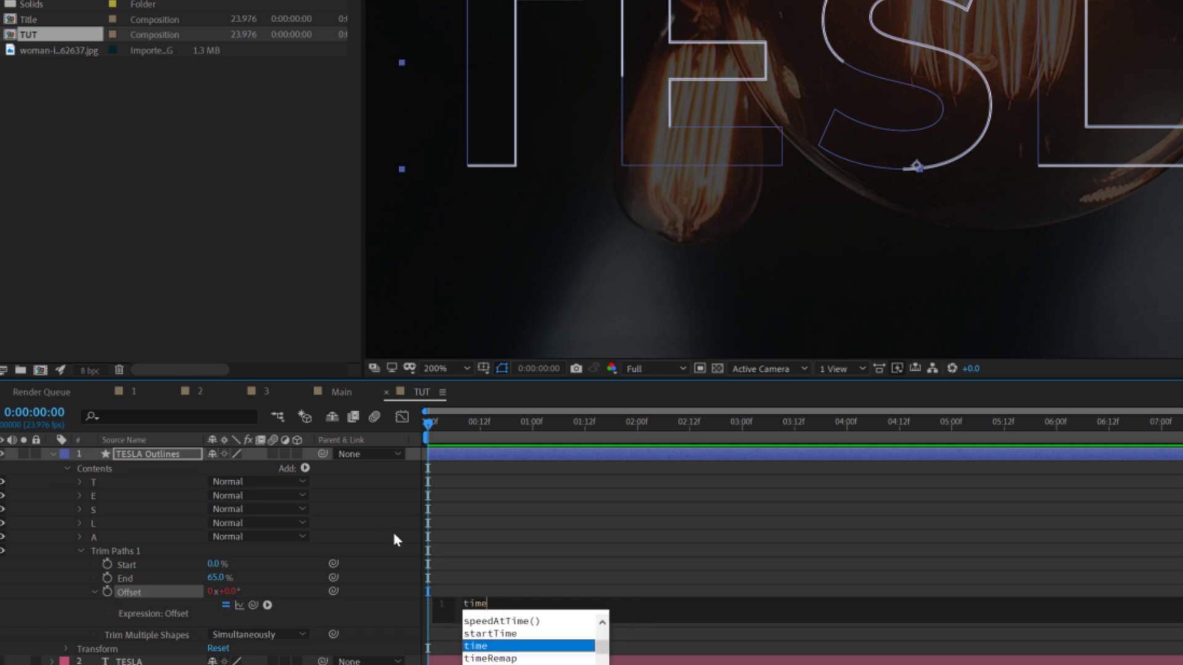
{"action": "type", "text": "*40"}
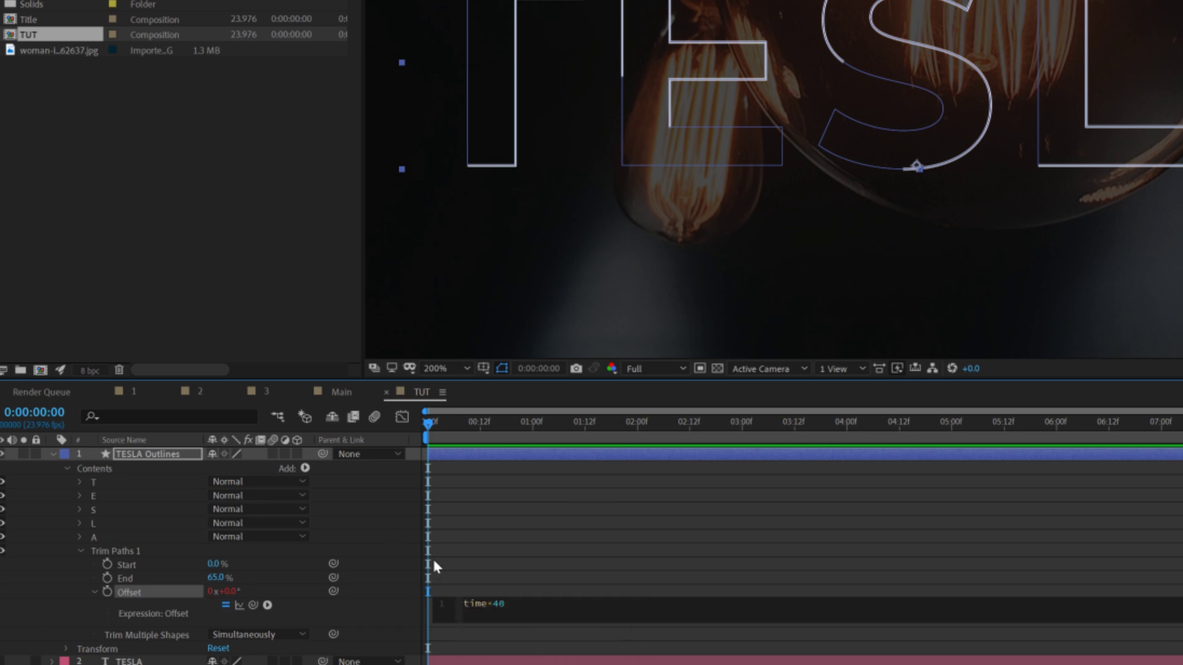
{"action": "key", "text": "space"}
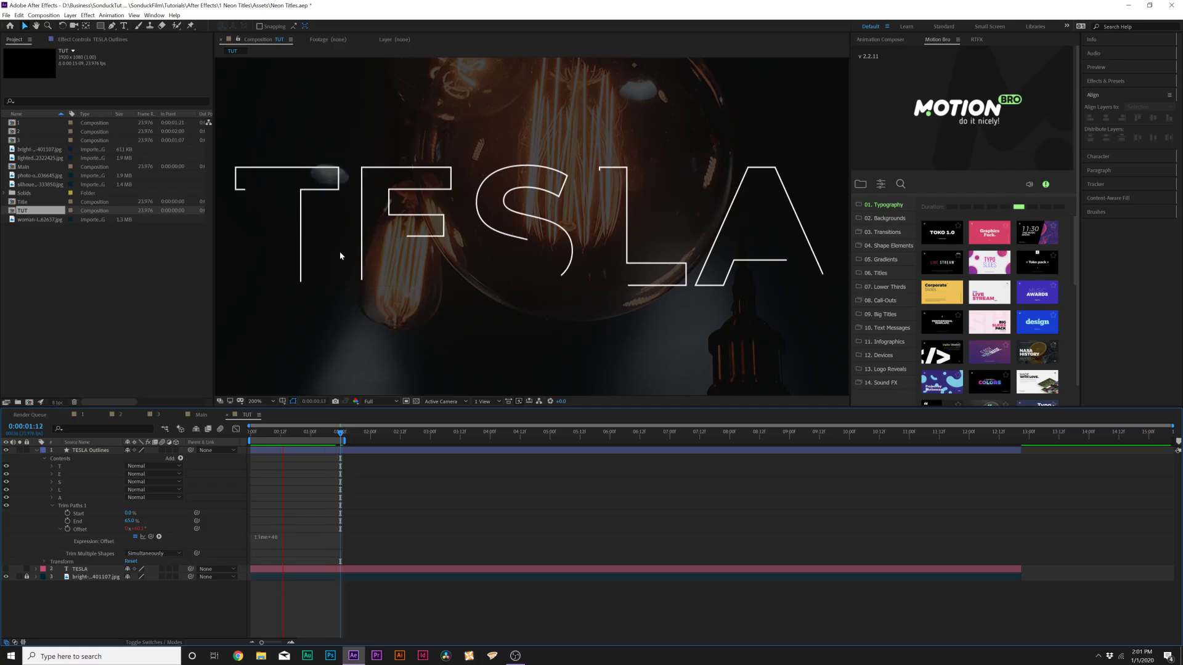
{"action": "key", "text": "space"}
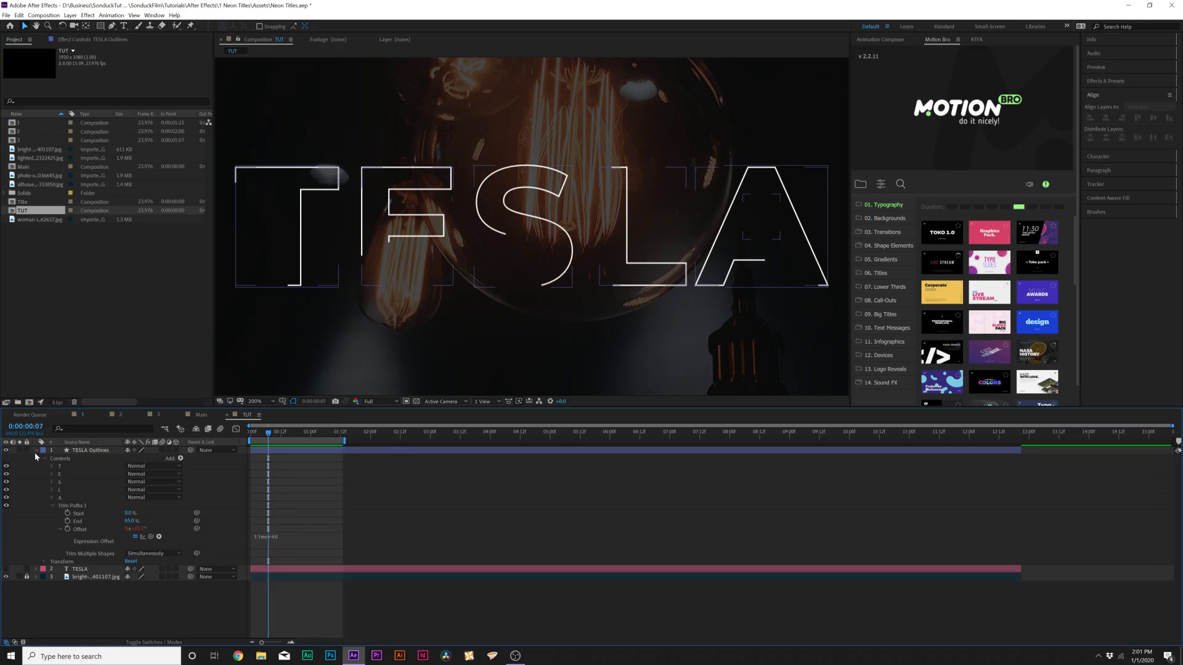
{"action": "left_click", "coordinate": [37, 456]}
Apply a Stylize Glow effect to the TESLA Outlines layer
{"action": "left_click", "coordinate": [90, 16]}
{"action": "mouse_move", "coordinate": [99, 266]}
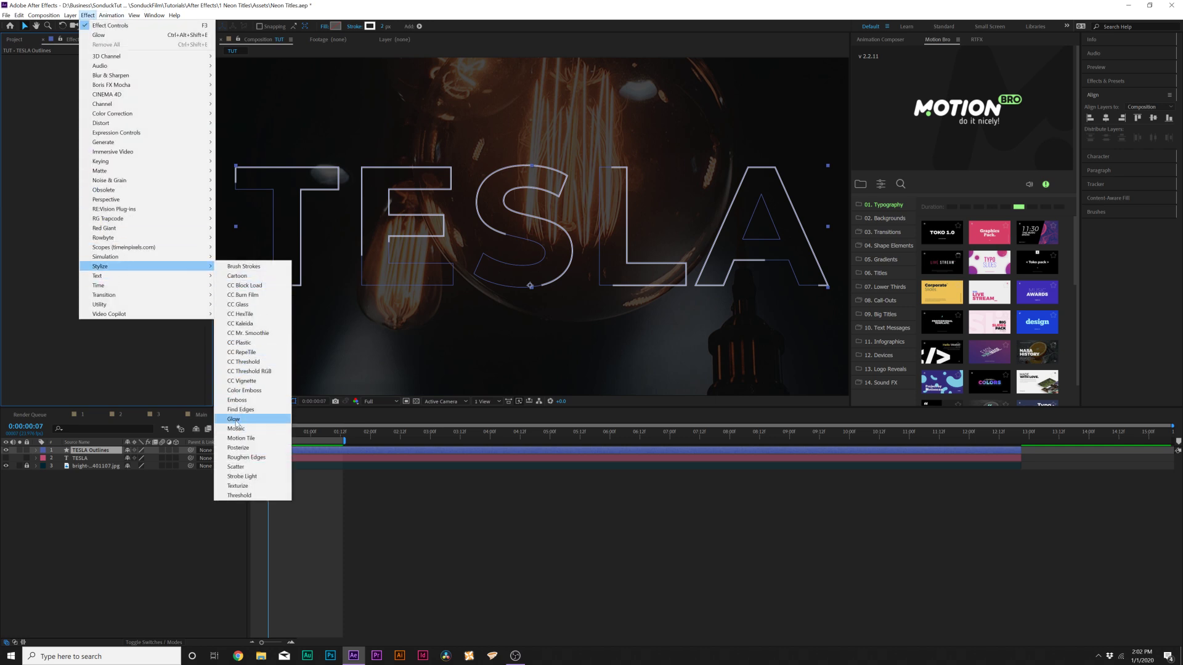
{"action": "left_click", "coordinate": [235, 420]}
{"action": "left_click", "coordinate": [184, 540]}
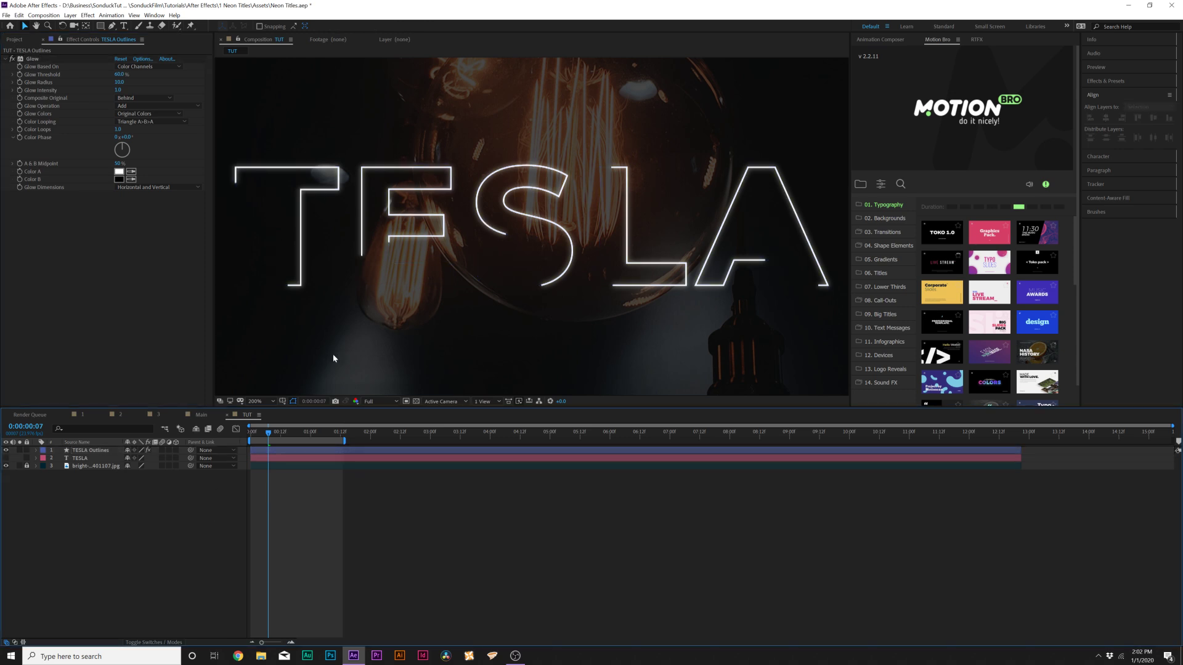
Duplicate the glow as Glow 2 with a wider radius
{"action": "left_click", "coordinate": [58, 59]}
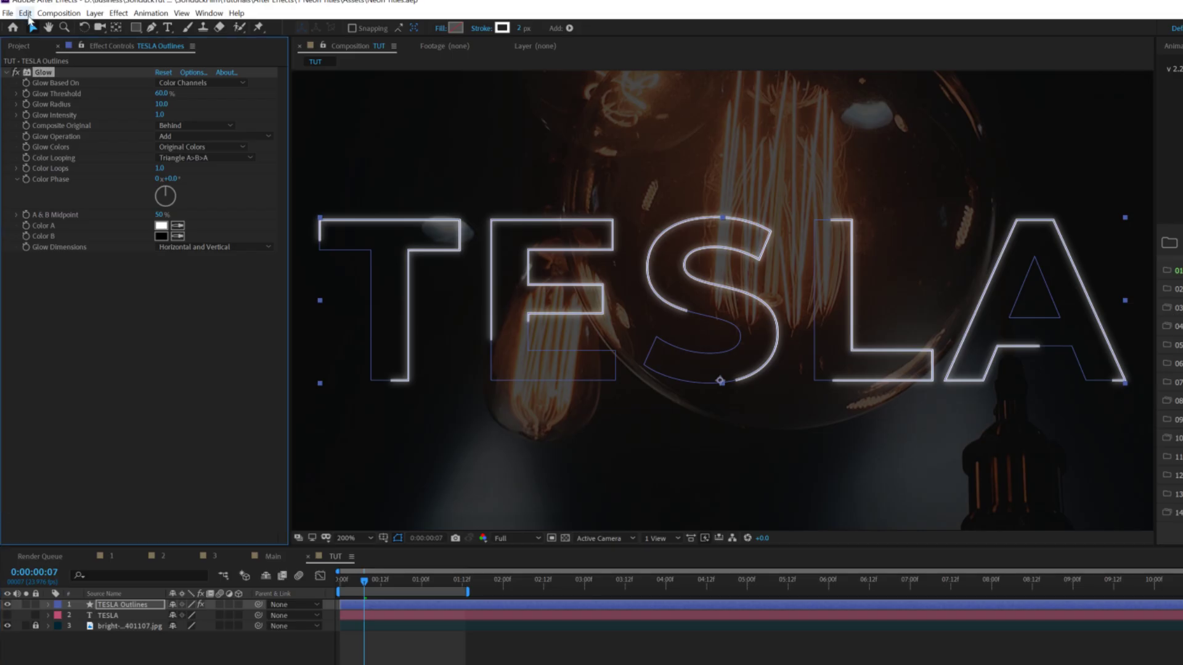
{"action": "left_click", "coordinate": [25, 14]}
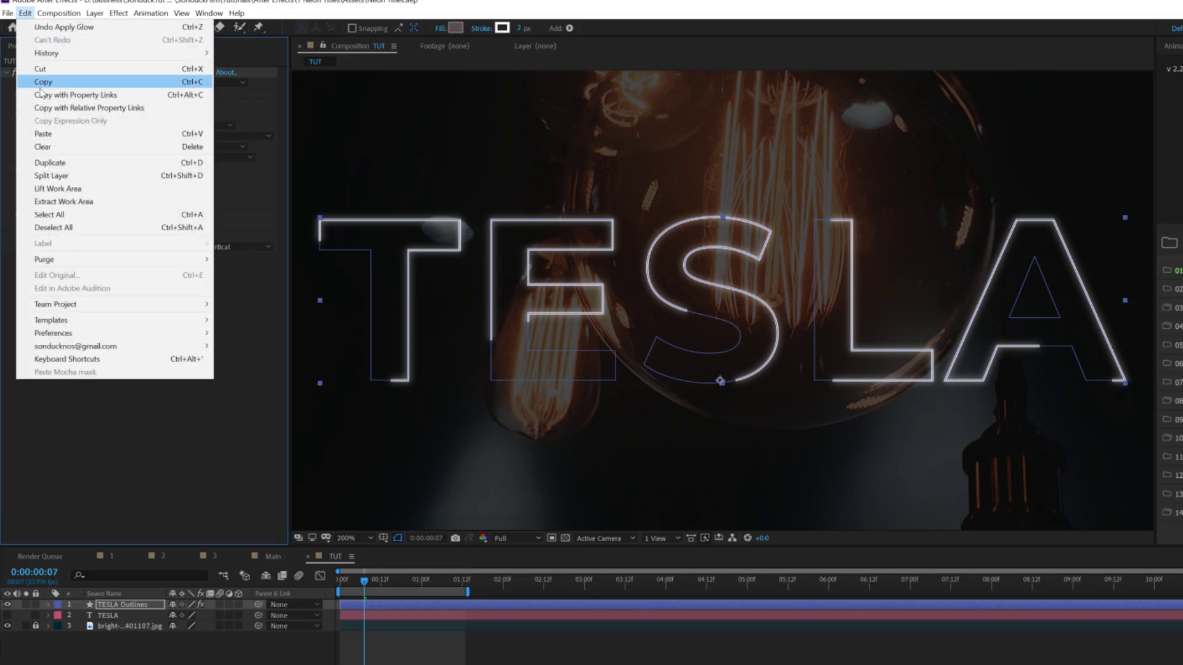
{"action": "left_click", "coordinate": [55, 162]}
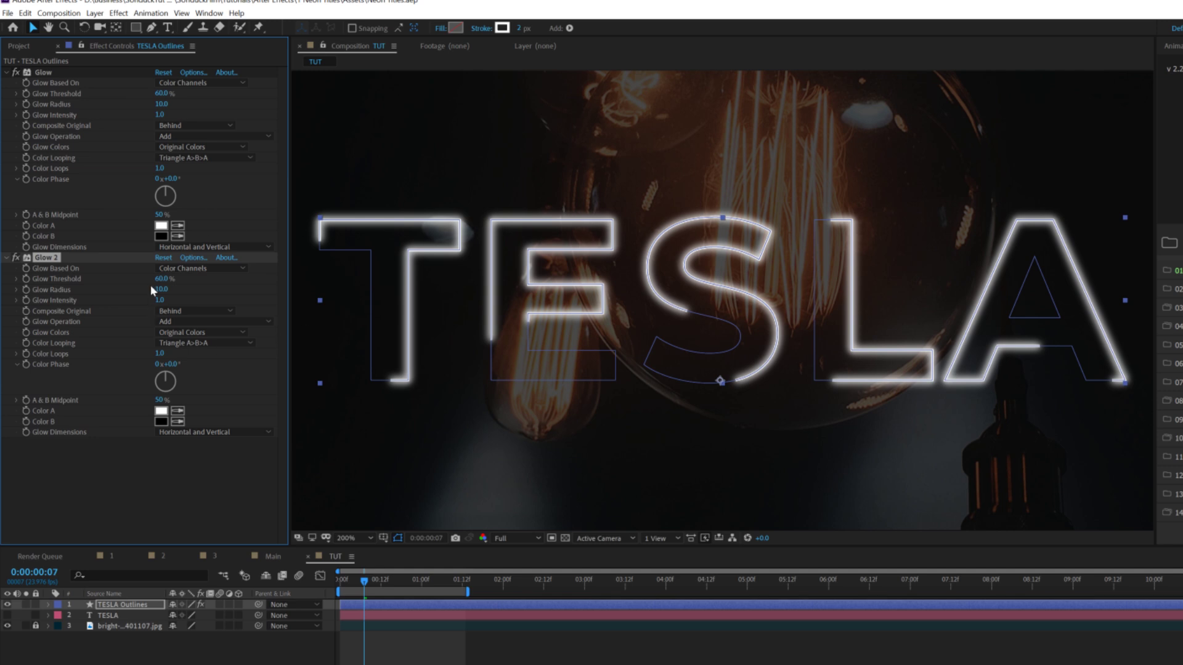
{"action": "left_click_drag", "start_coordinate": [165, 289], "coordinate": [206, 292]}
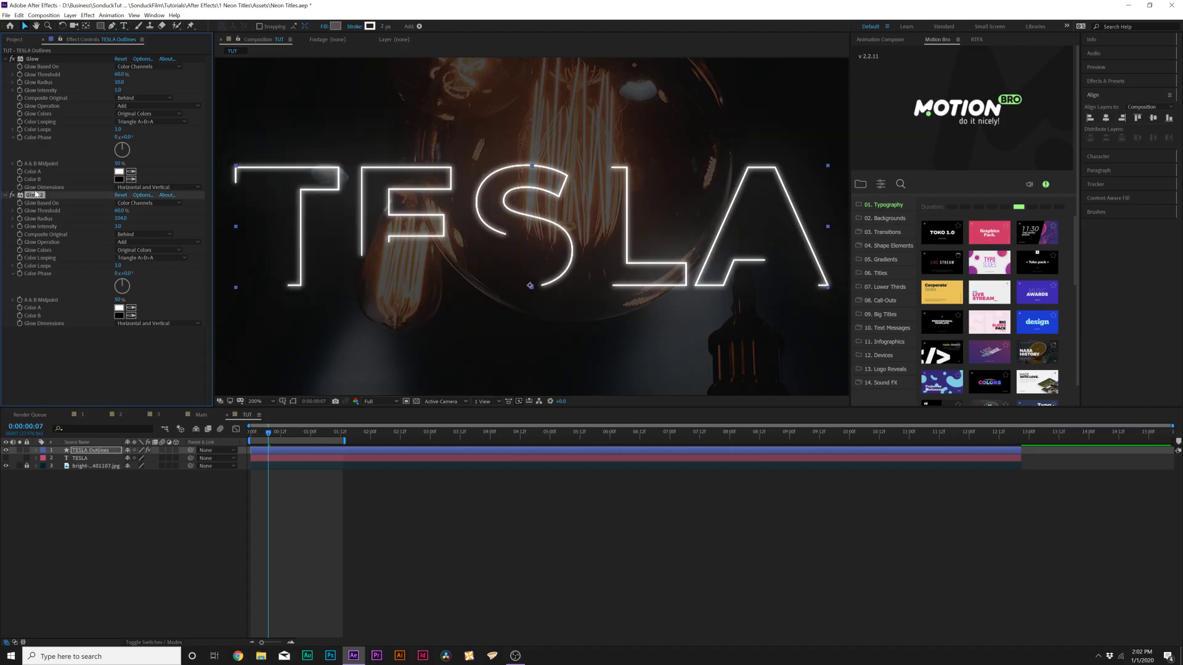
Duplicate Glow 2 into Glow 3 with a 250 radius, then collapse all glows
{"action": "key", "text": "ctrl+d"}
{"action": "left_click_drag", "start_coordinate": [120, 298], "coordinate": [145, 297]}
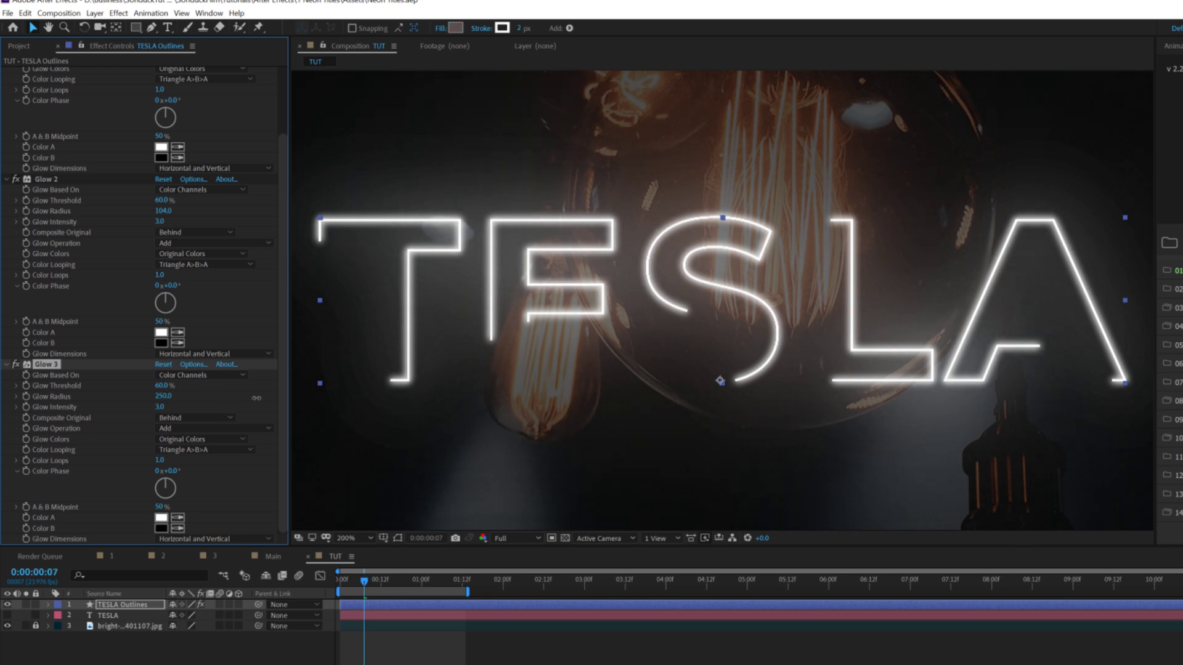
{"action": "left_click", "coordinate": [496, 470]}
{"action": "scroll", "coordinate": [591, 367], "scroll_direction": "down", "scroll_amount": 2}
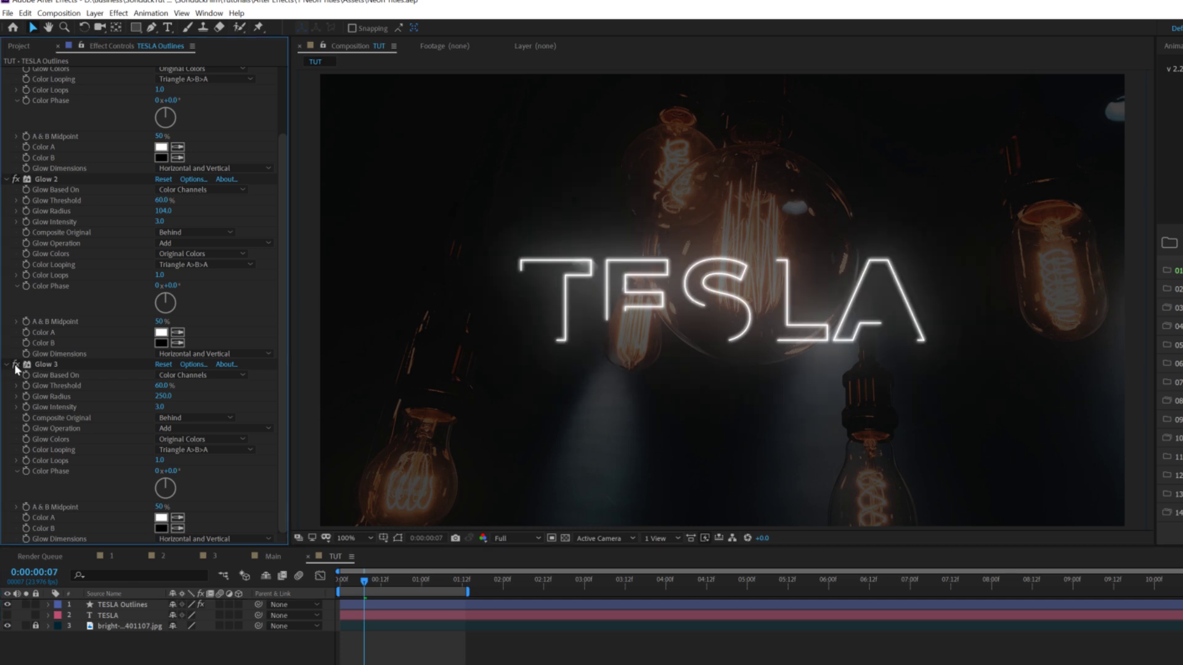
{"action": "left_click", "coordinate": [16, 365], "text": "ctrl"}
Add CC Radial Fast Blur with Amount 3.0 to TESLA Outlines and collapse it
{"action": "left_click", "coordinate": [88, 15]}
{"action": "mouse_move", "coordinate": [111, 75]}
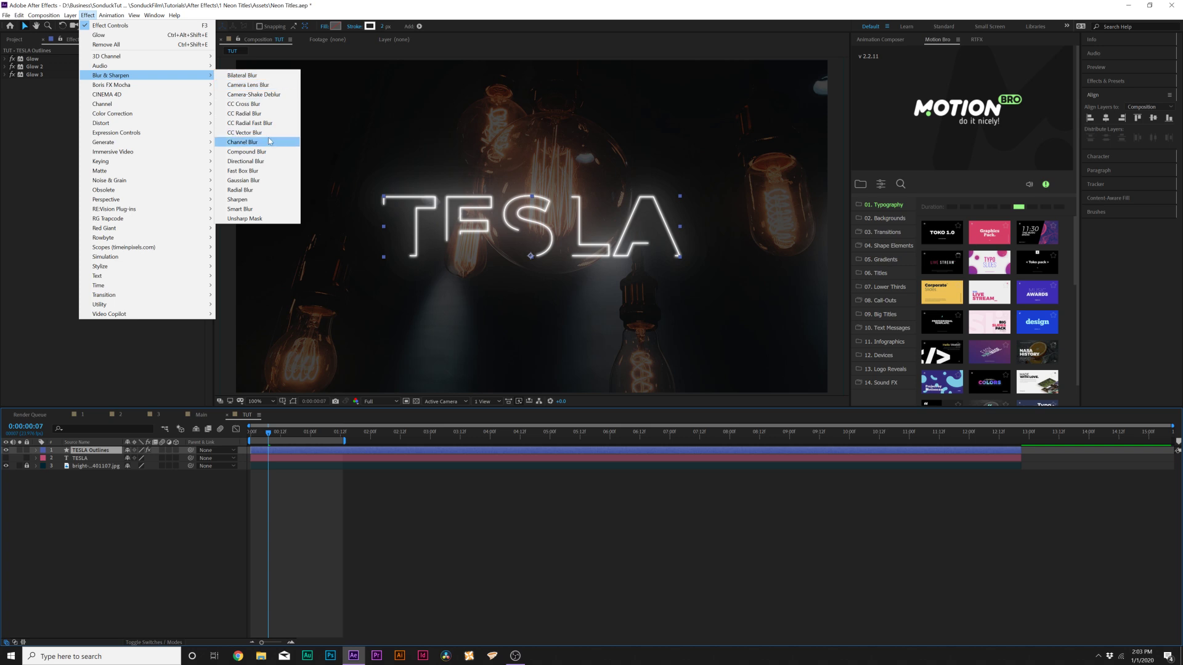
{"action": "left_click", "coordinate": [264, 125]}
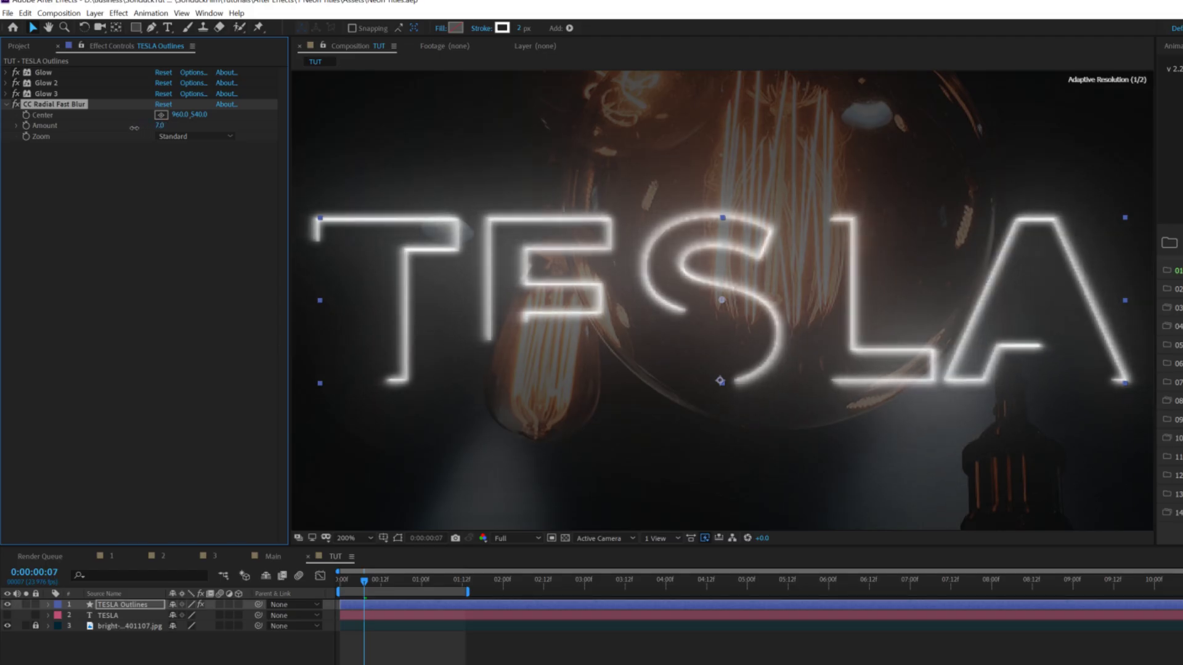
{"action": "left_click_drag", "start_coordinate": [137, 127], "coordinate": [120, 235]}
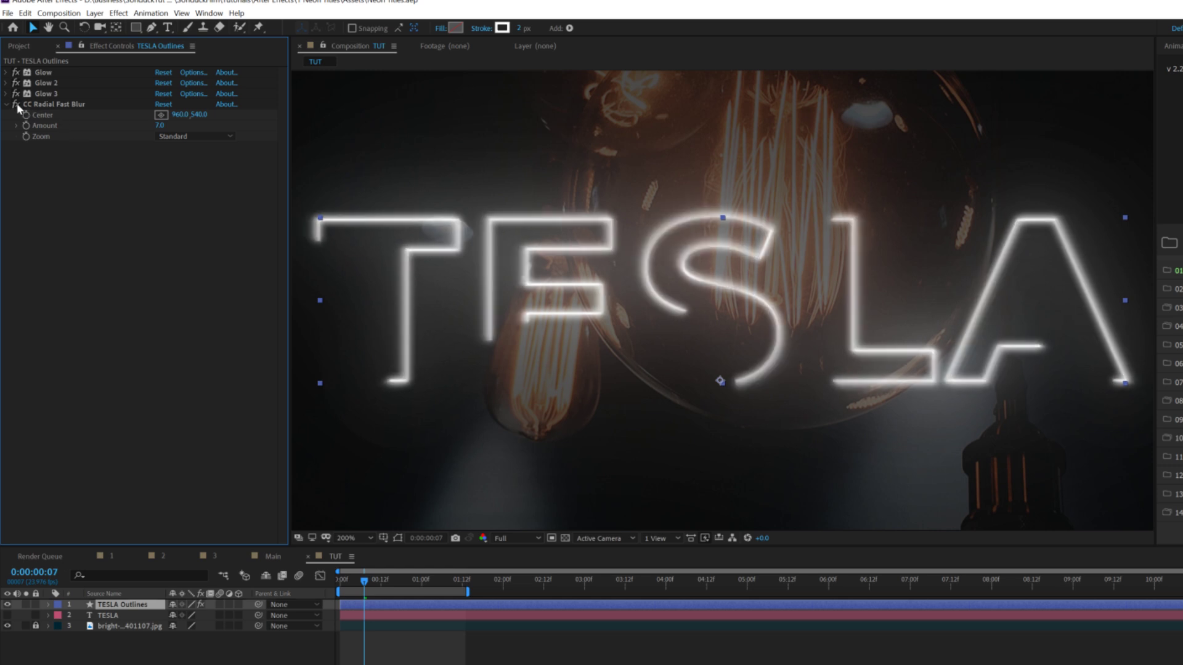
{"action": "left_click", "coordinate": [159, 125]}
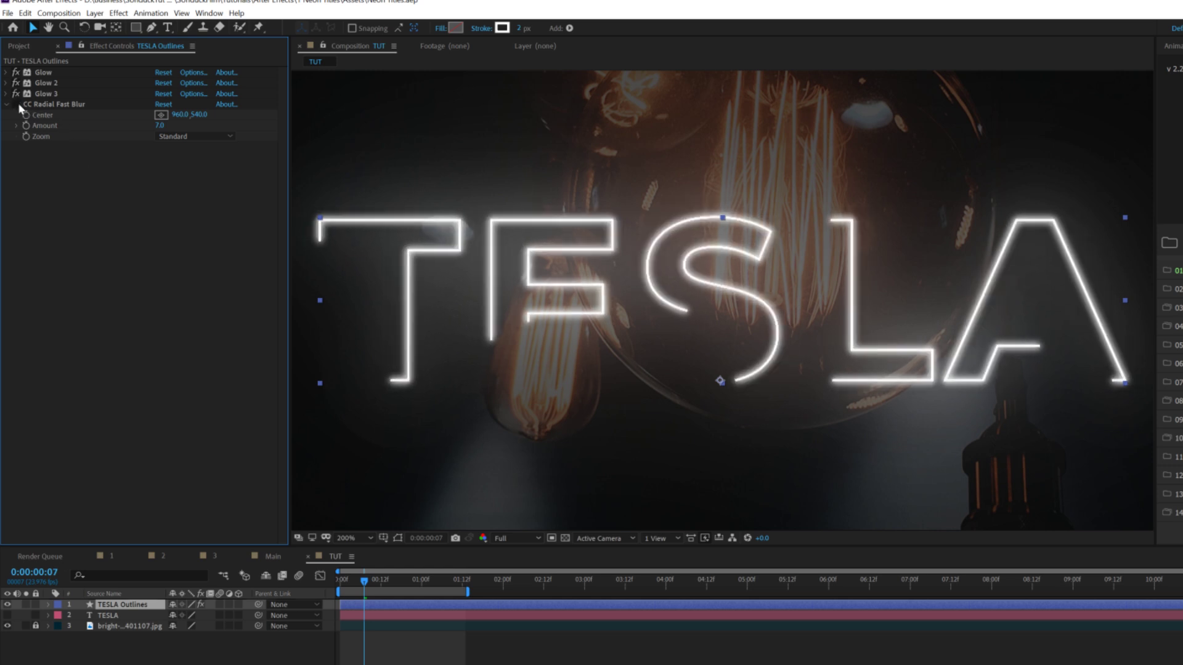
{"action": "type", "text": "3"}
{"action": "key", "text": "Return"}
{"action": "left_click", "coordinate": [7, 105]}
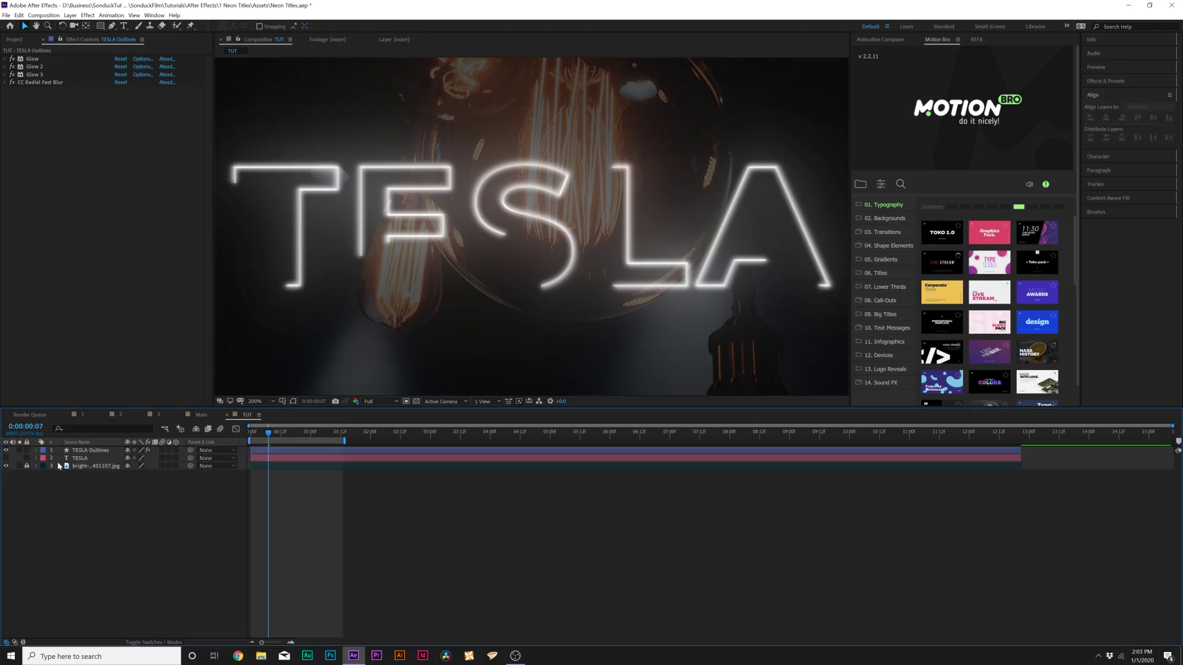
Create masks from the TESLA text and place the new outlines layer below TESLA
{"action": "left_click", "coordinate": [81, 460]}
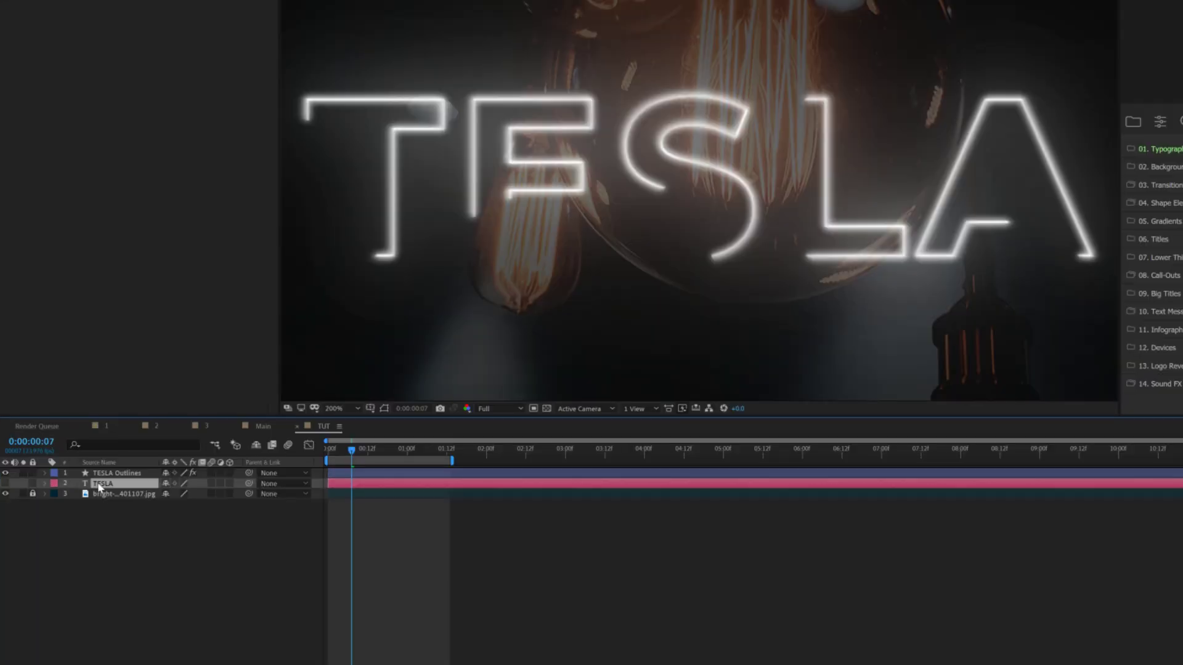
{"action": "right_click", "coordinate": [81, 460]}
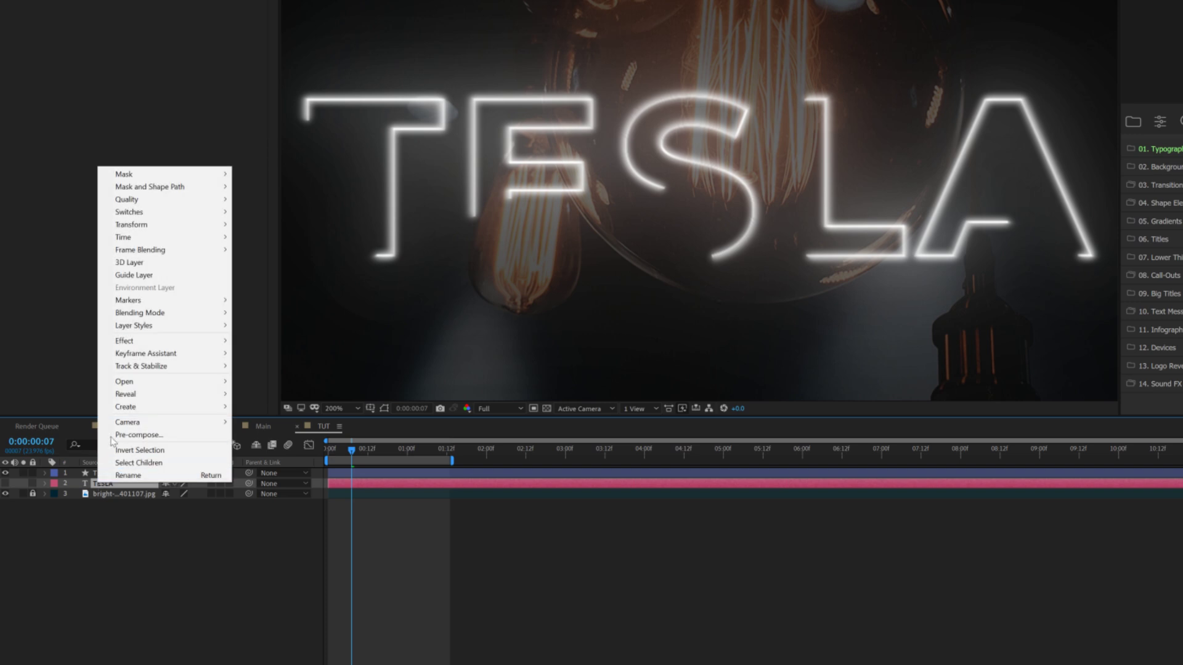
{"action": "mouse_move", "coordinate": [127, 407]}
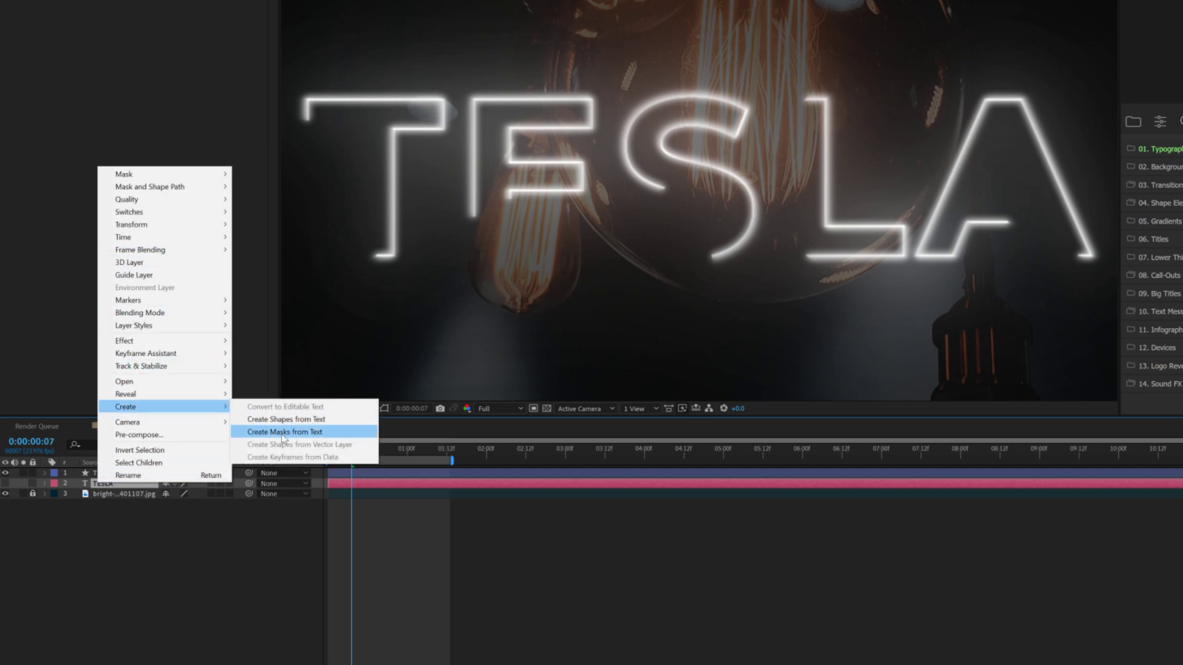
{"action": "left_click", "coordinate": [282, 432]}
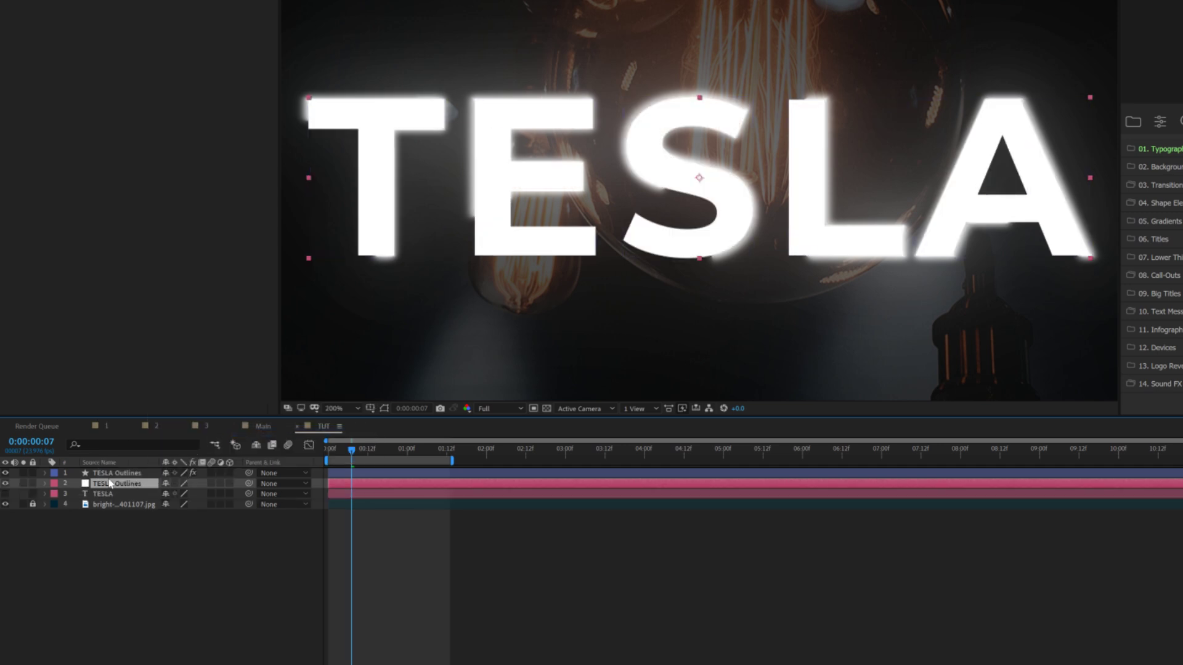
{"action": "left_click_drag", "start_coordinate": [105, 490], "coordinate": [170, 505]}
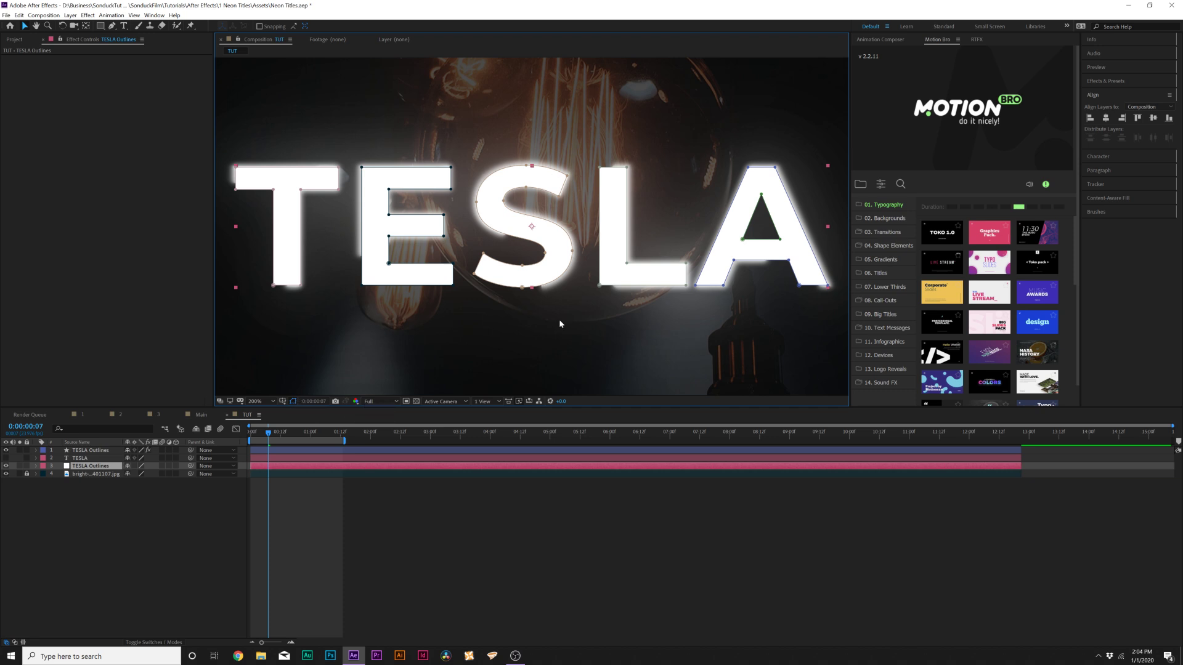
Make the TESLA text layer visible at 14% opacity
{"action": "left_click", "coordinate": [80, 458]}
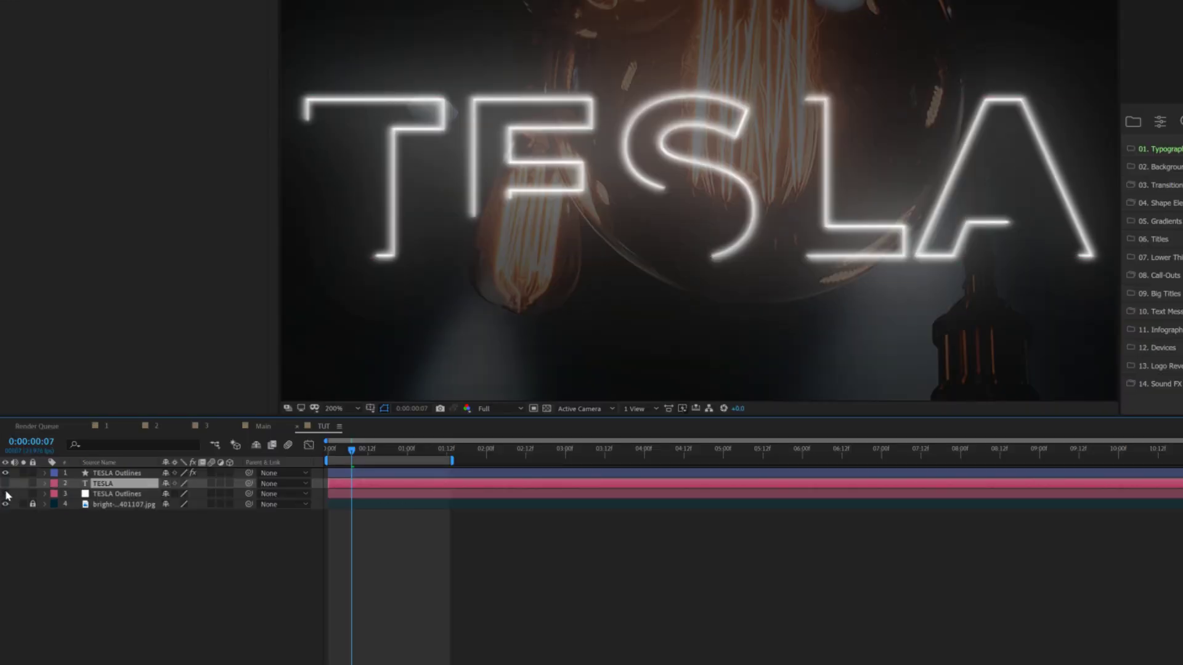
{"action": "left_click", "coordinate": [5, 483]}
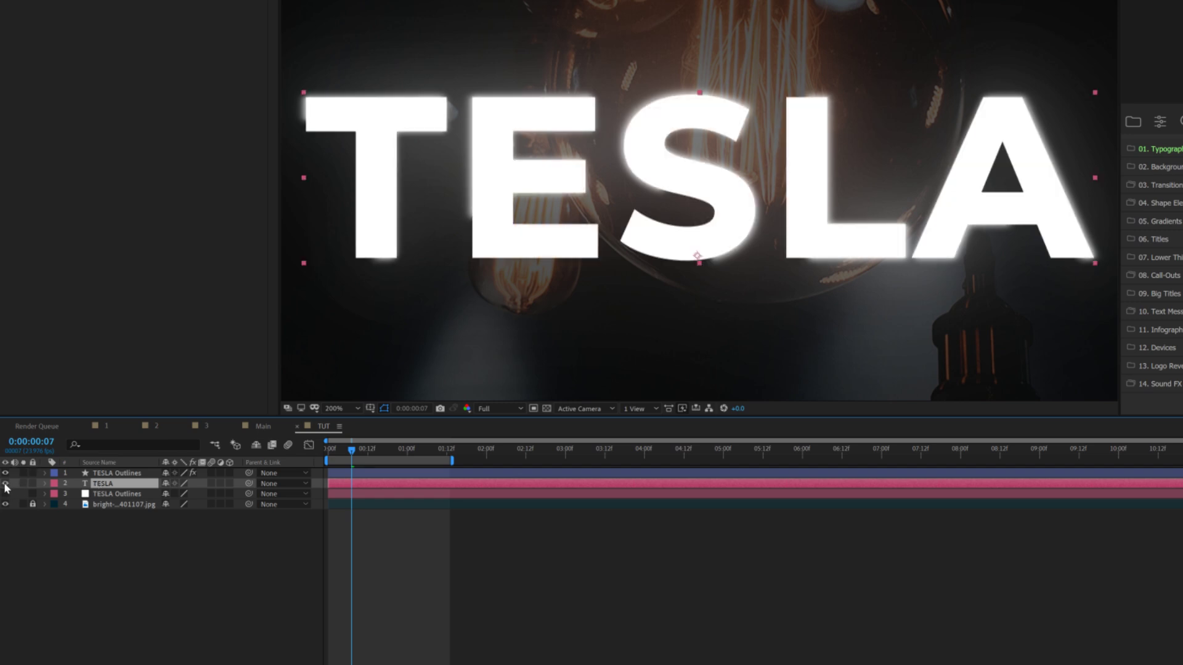
{"action": "key", "text": "t"}
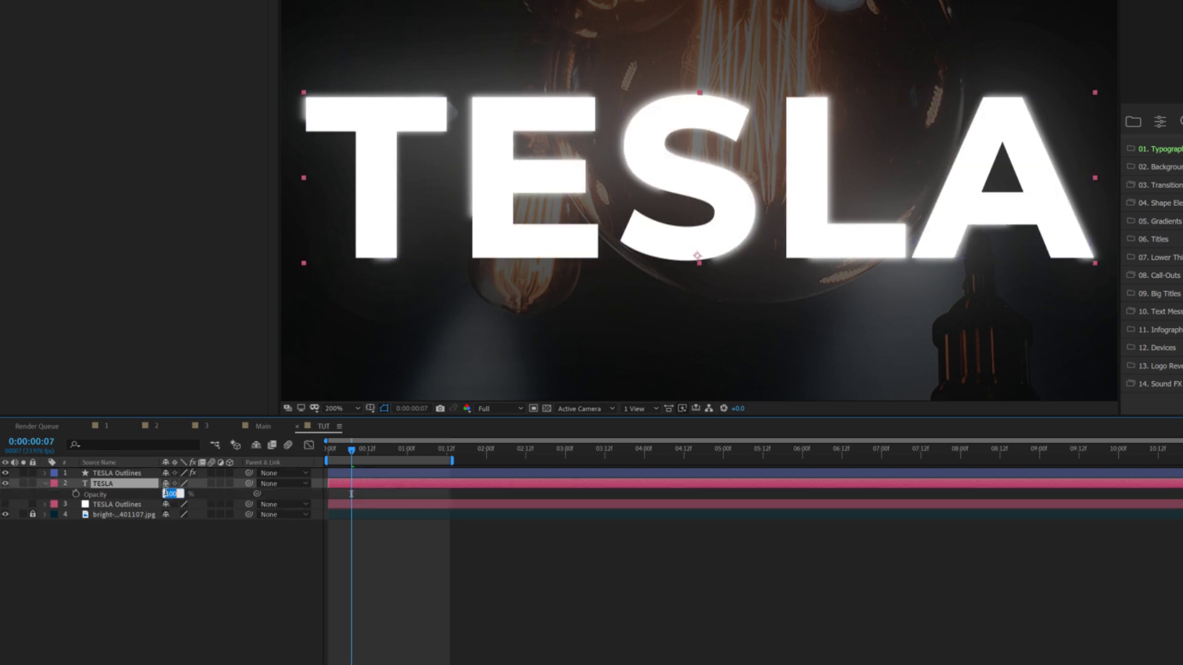
{"action": "left_click", "coordinate": [156, 552]}
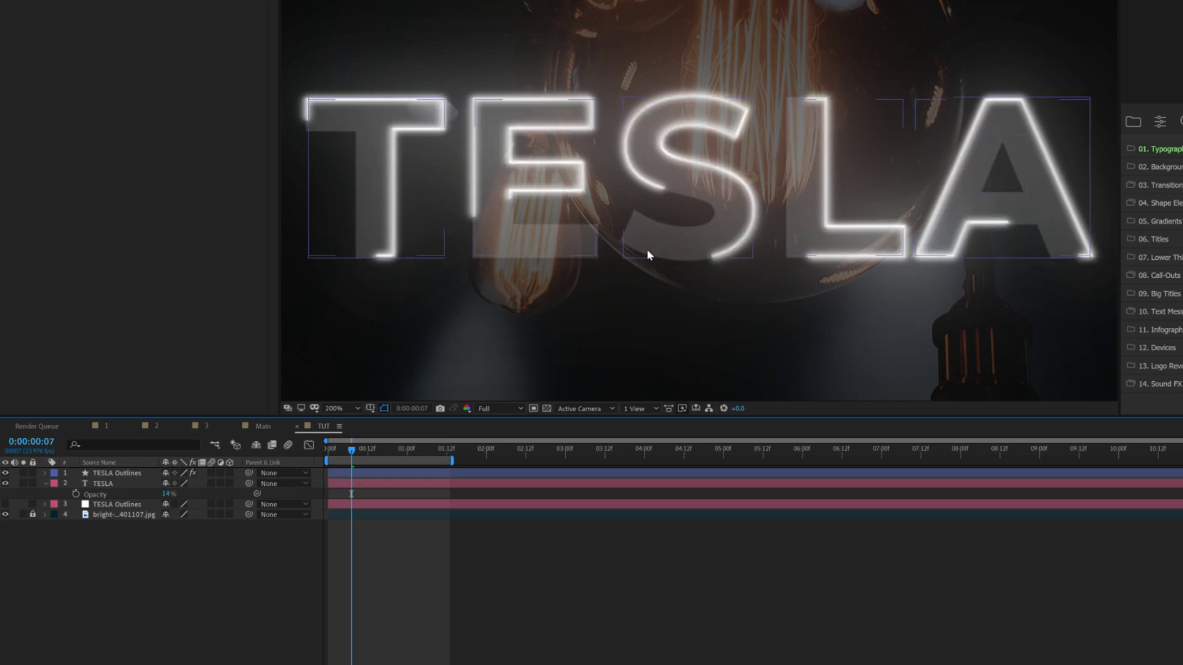
Turn on and select the second TESLA Outlines layer
{"action": "key", "text": "comma"}
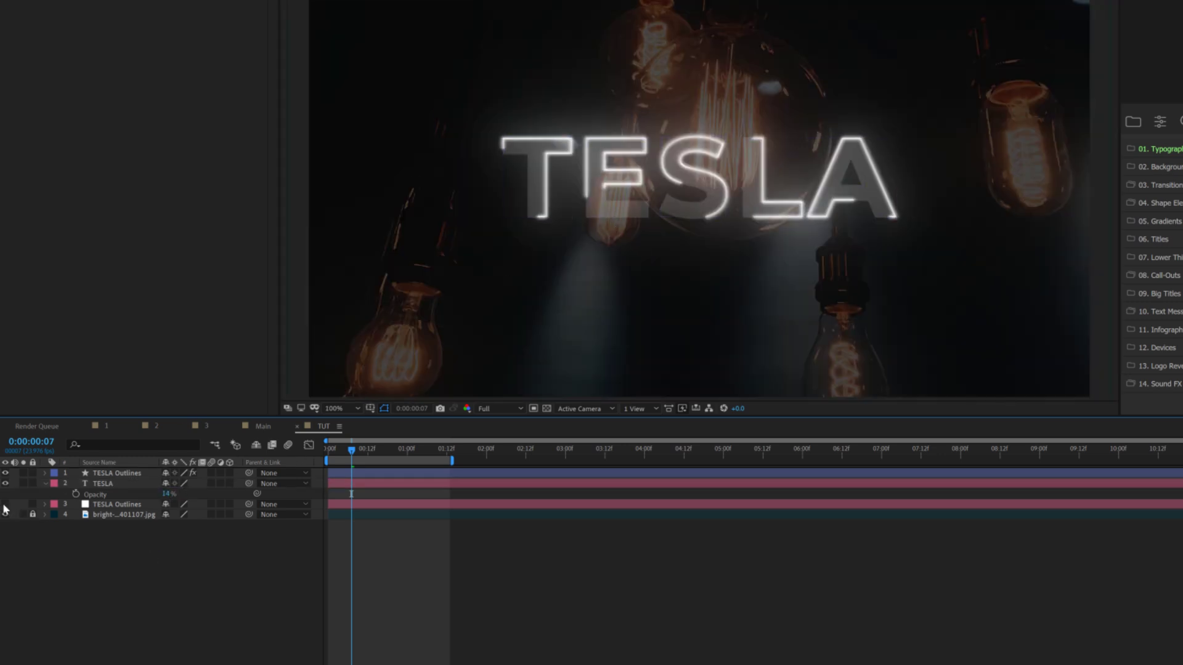
{"action": "left_click", "coordinate": [5, 505]}
{"action": "left_click", "coordinate": [110, 505]}
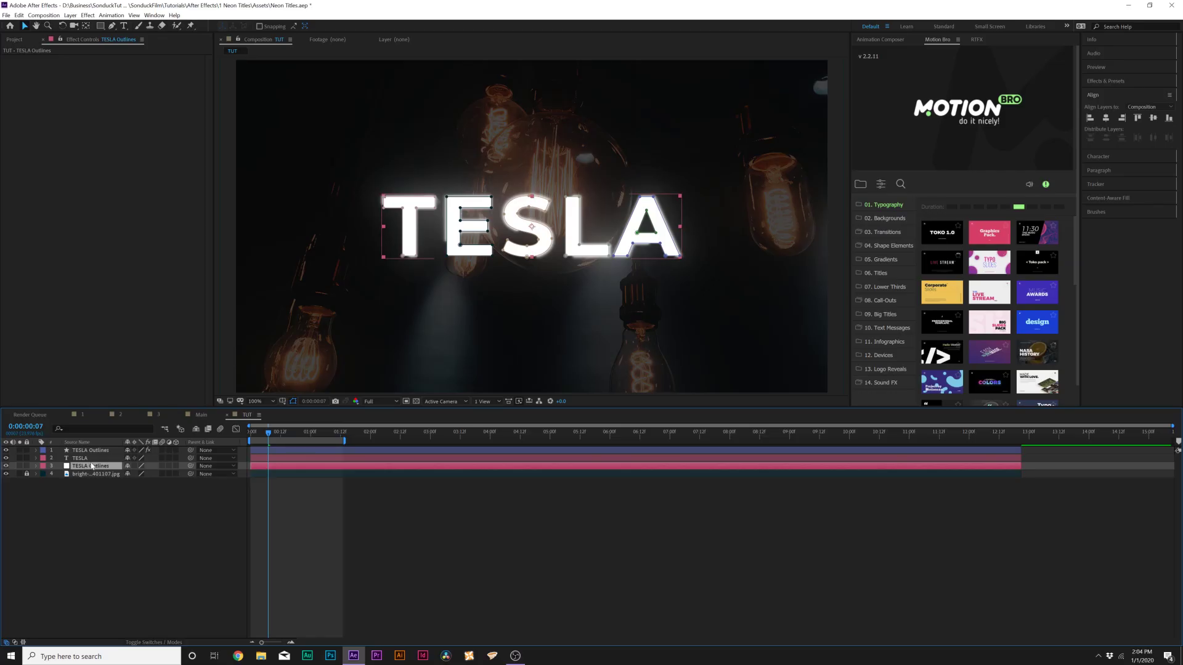
Apply Saber to the second TESLA Outlines with Layer Masks core and Velocity preset
{"action": "left_click", "coordinate": [86, 16]}
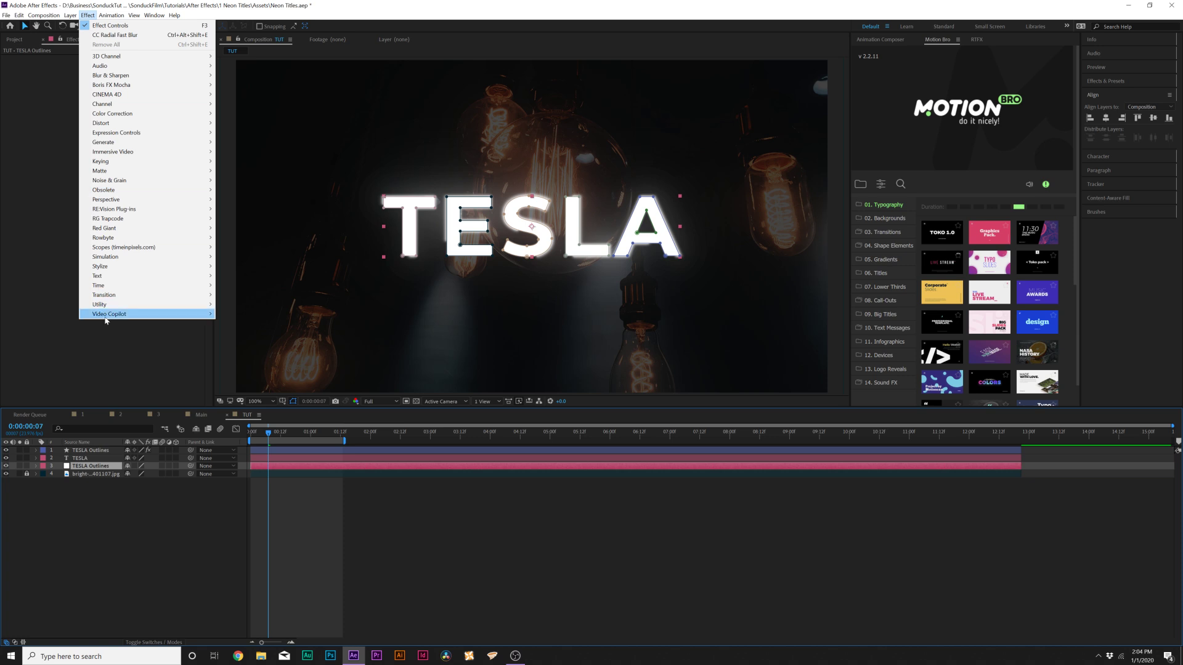
{"action": "left_click", "coordinate": [256, 316]}
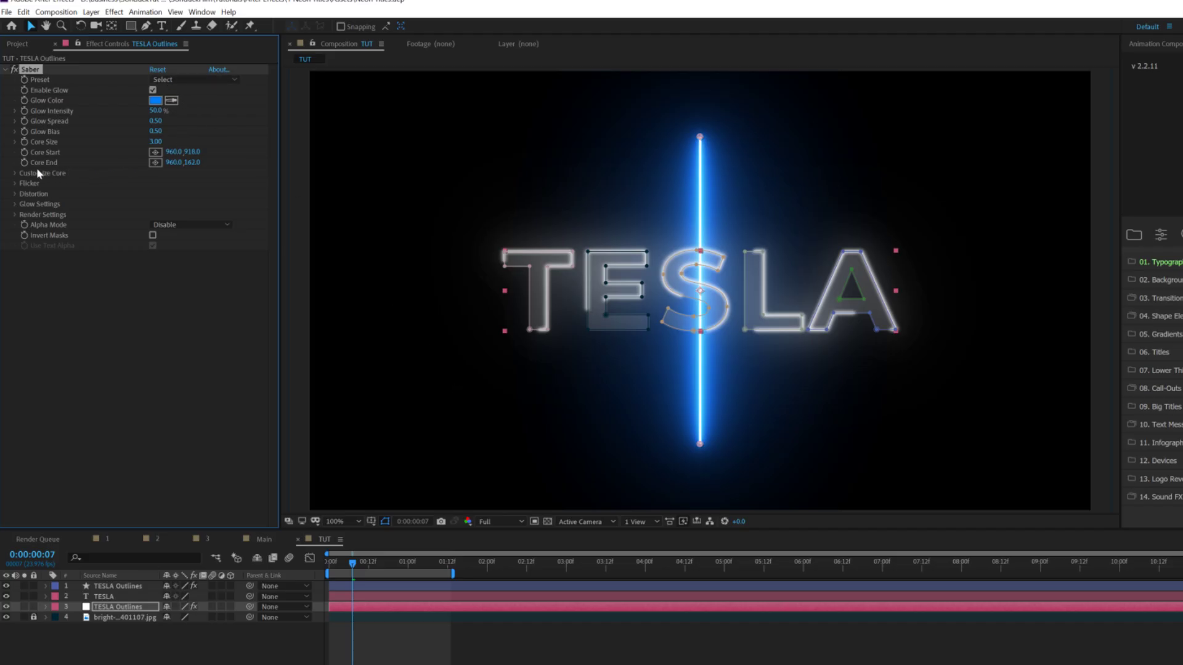
{"action": "left_click", "coordinate": [15, 173]}
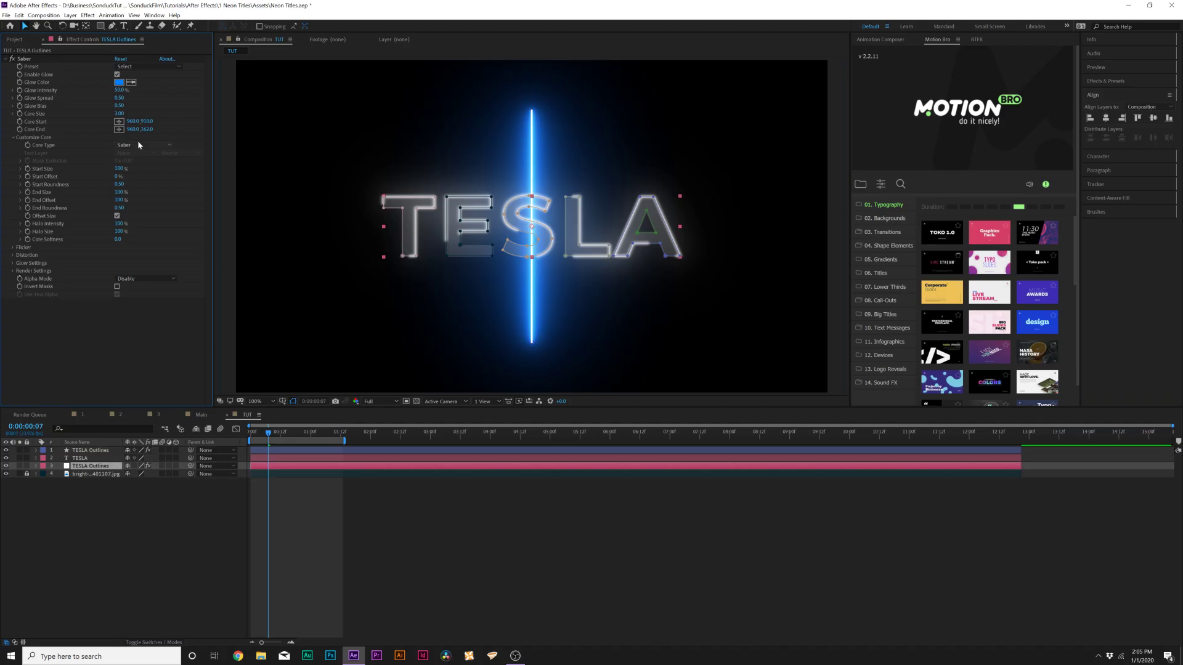
{"action": "left_click", "coordinate": [139, 146]}
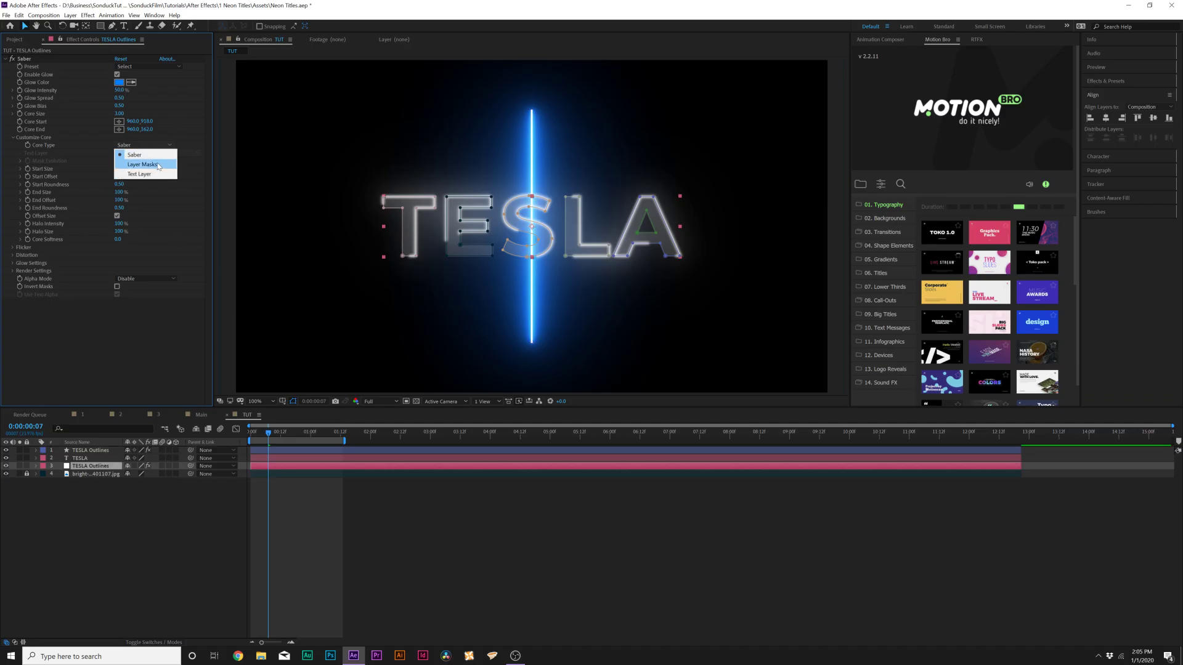
{"action": "left_click", "coordinate": [159, 166]}
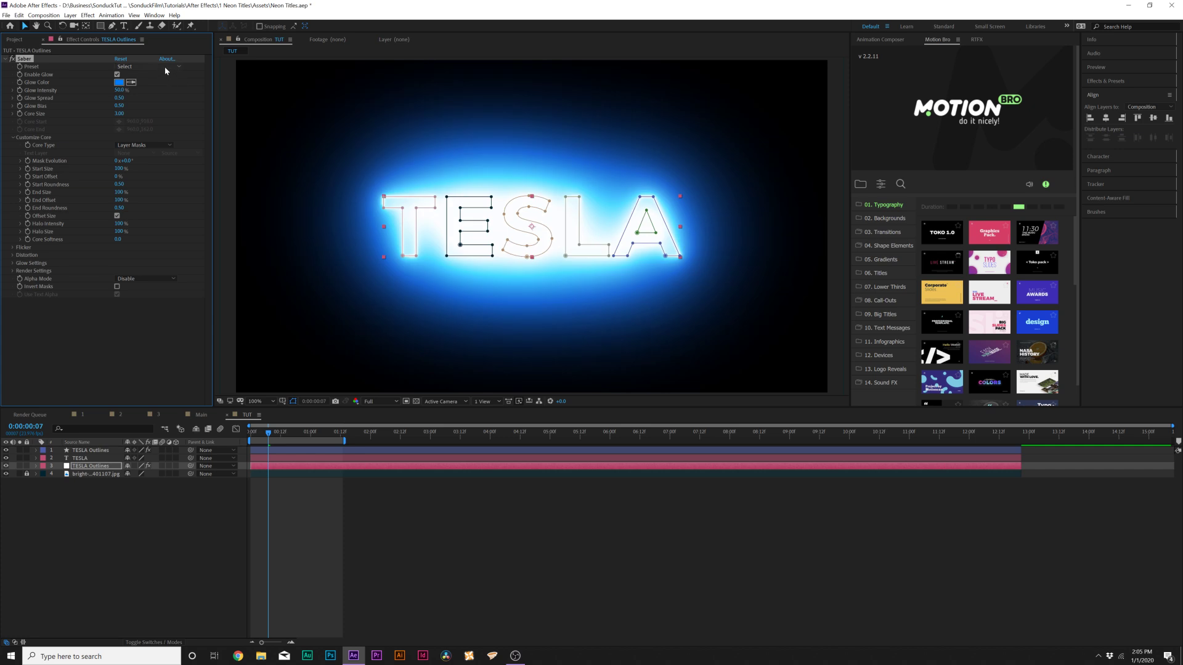
{"action": "left_click", "coordinate": [165, 69]}
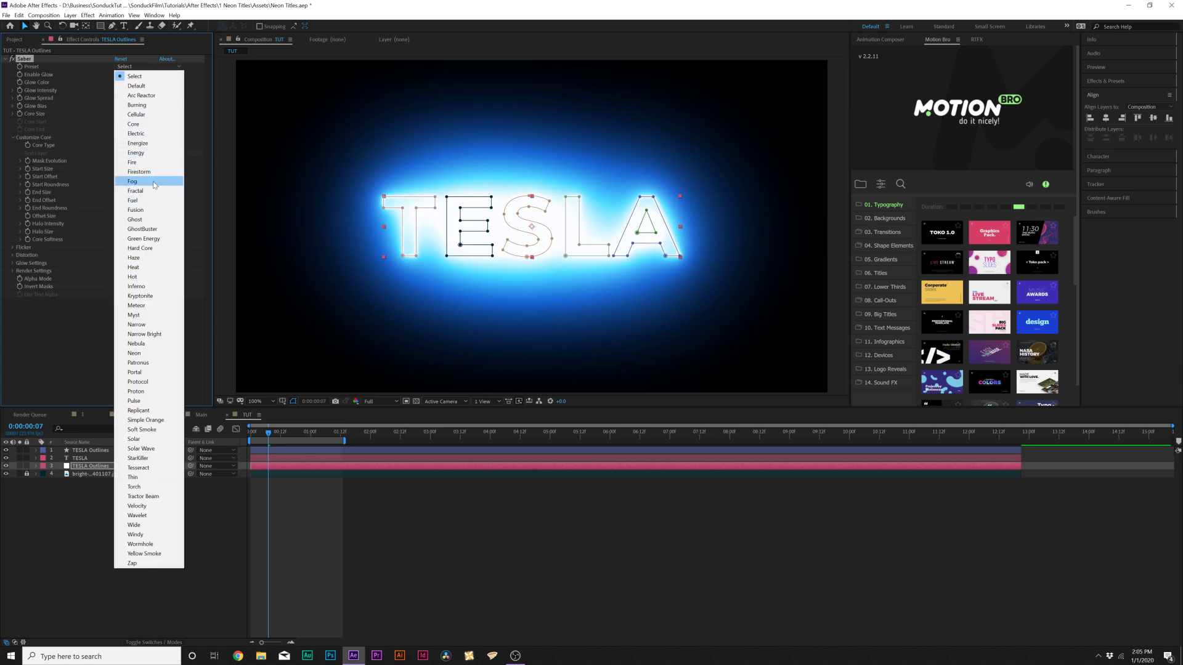
{"action": "left_click", "coordinate": [144, 507]}
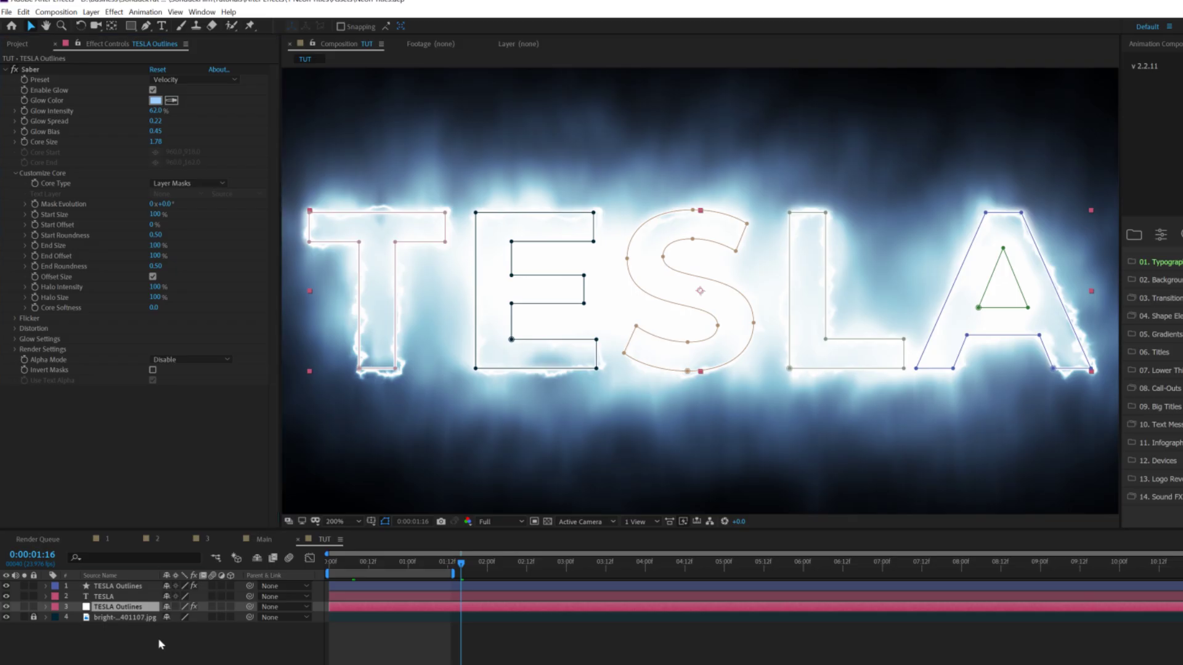
Set the Saber Start Offset to 42% and adjust Mask Evolution
{"action": "left_click", "coordinate": [3, 589]}
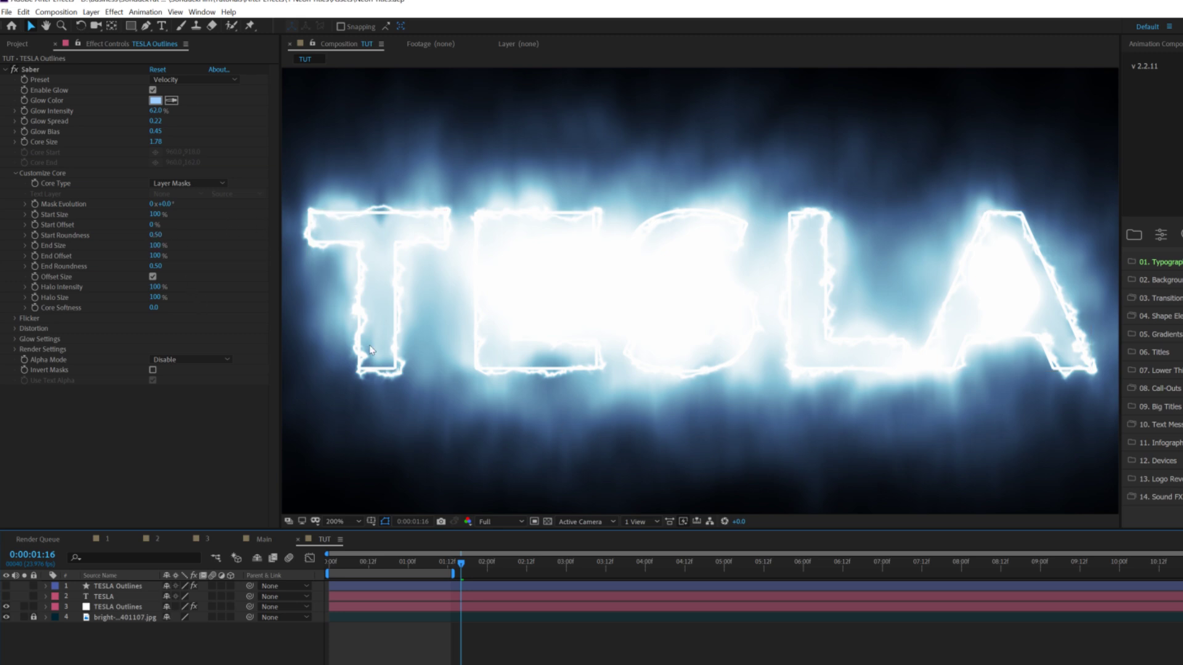
{"action": "left_click", "coordinate": [5, 597]}
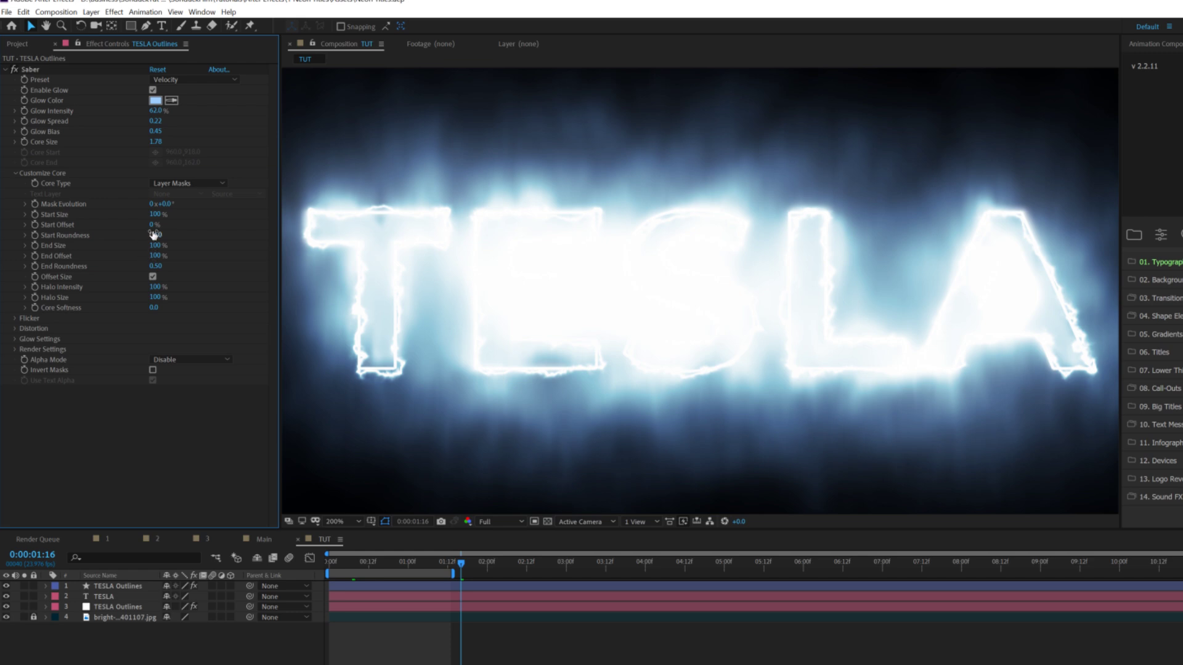
{"action": "left_click_drag", "start_coordinate": [156, 225], "coordinate": [169, 233]}
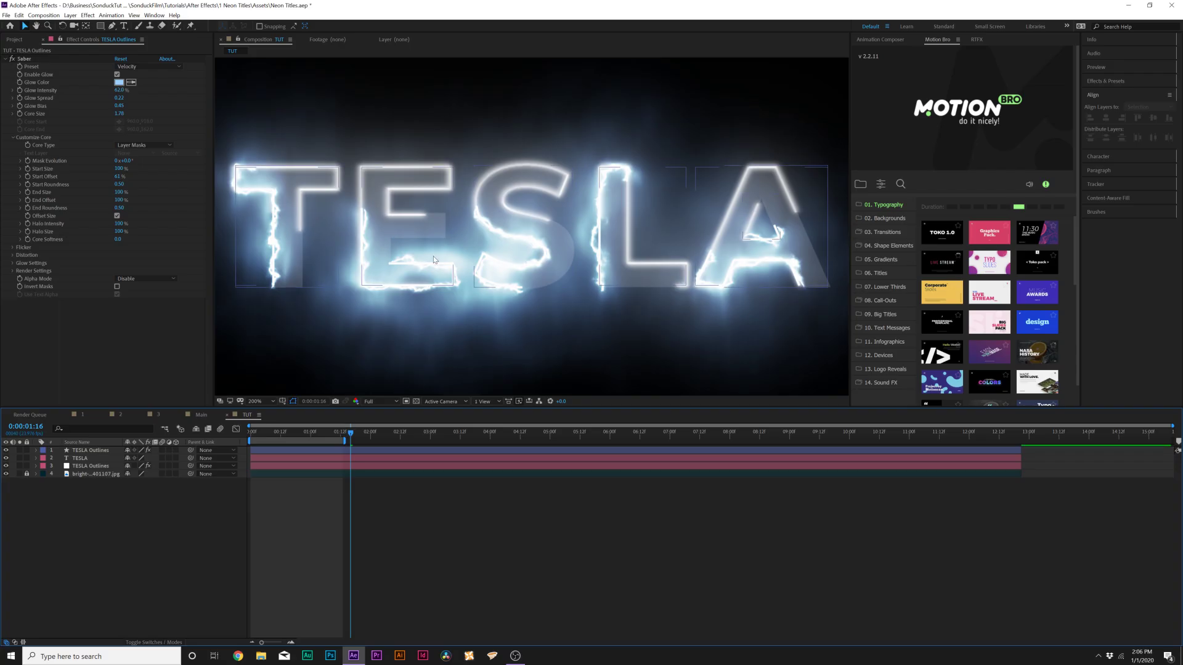
{"action": "scroll", "coordinate": [398, 279], "scroll_direction": "down", "scroll_amount": 2}
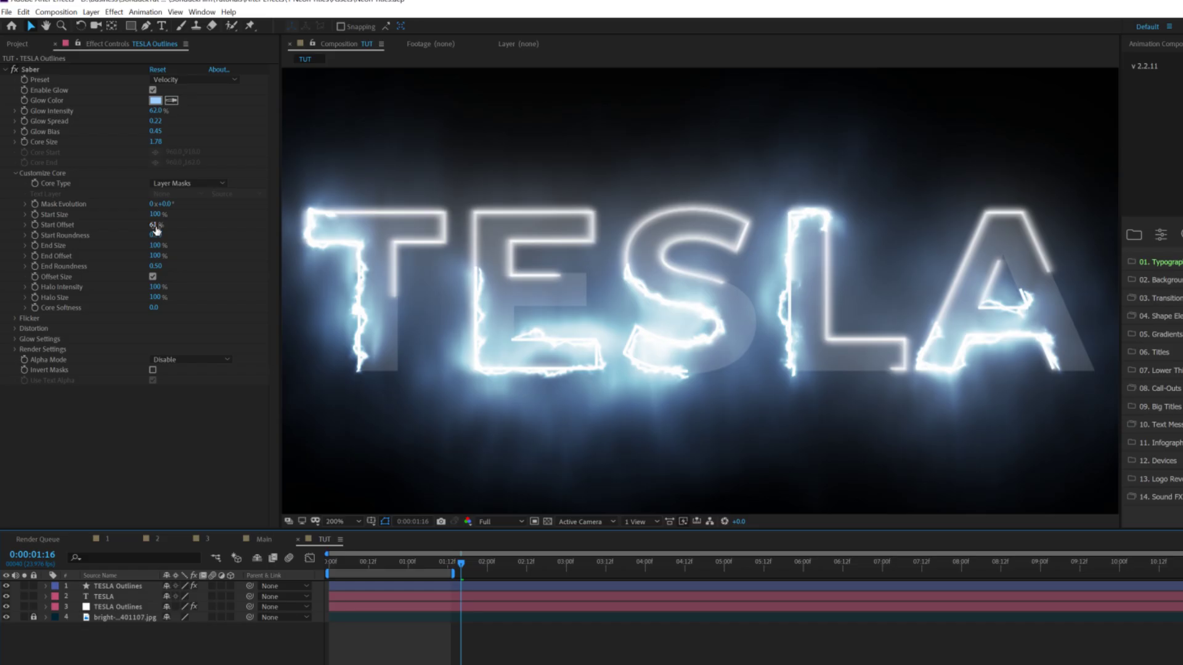
{"action": "left_click_drag", "start_coordinate": [163, 204], "coordinate": [219, 214]}
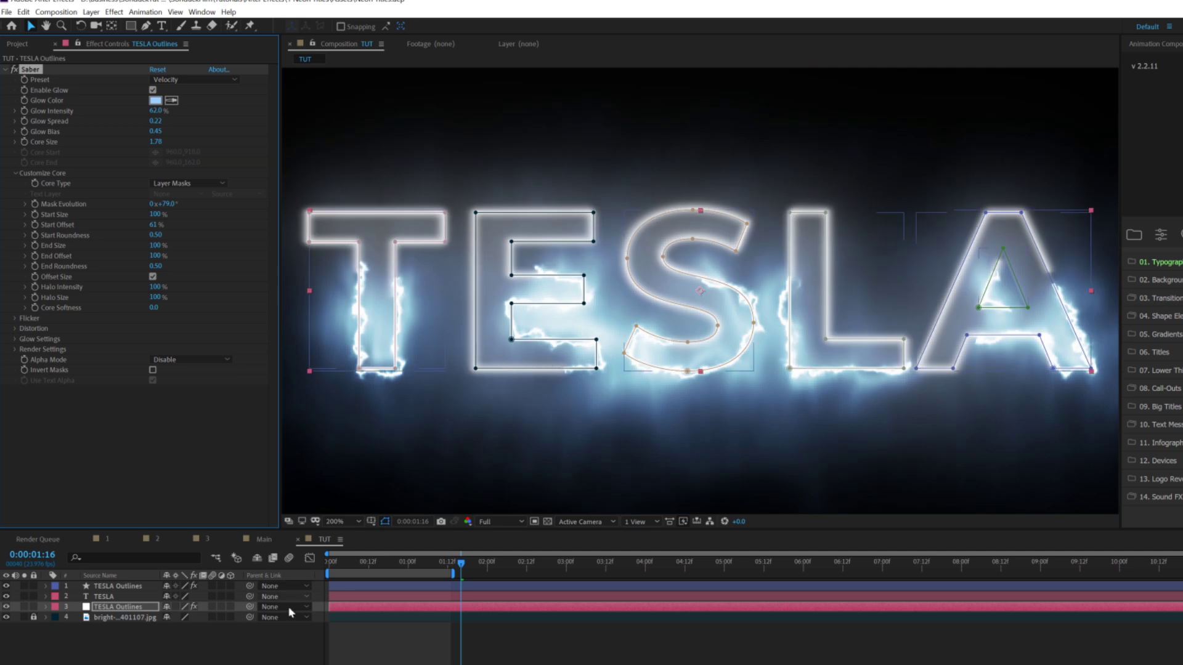
{"action": "left_click", "coordinate": [299, 636]}
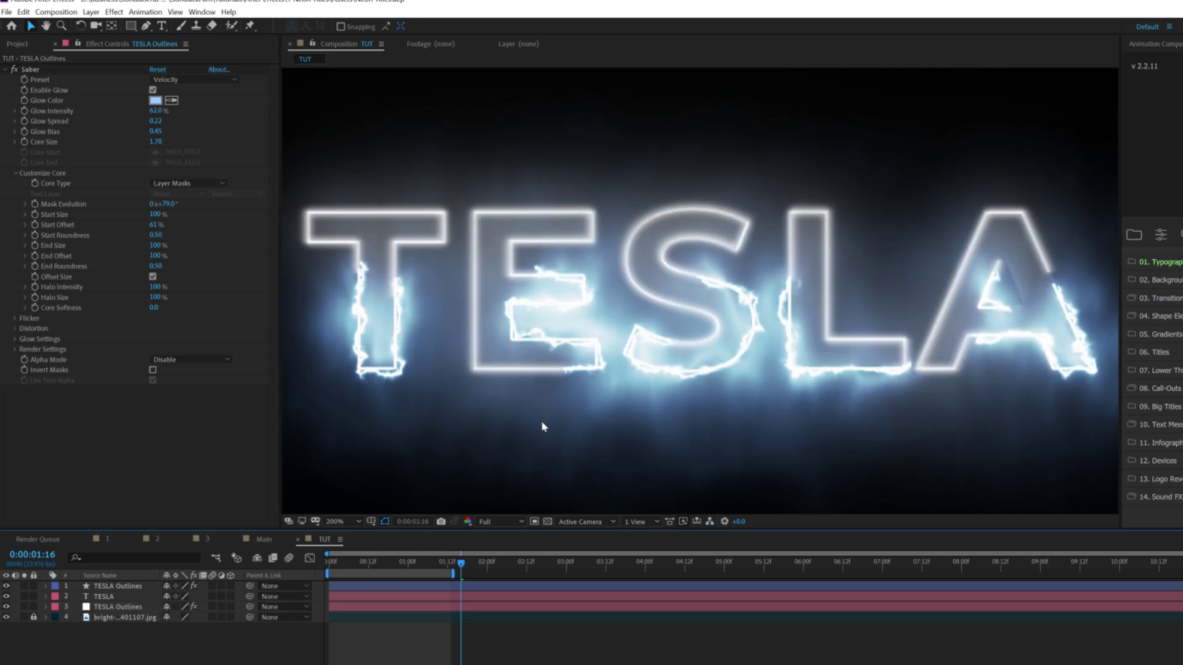
{"action": "scroll", "coordinate": [542, 426], "scroll_direction": "down", "scroll_amount": 2}
Drive Mask Evolution with a time*40 expression and view at 200%
{"action": "left_click", "coordinate": [34, 204], "text": "alt"}
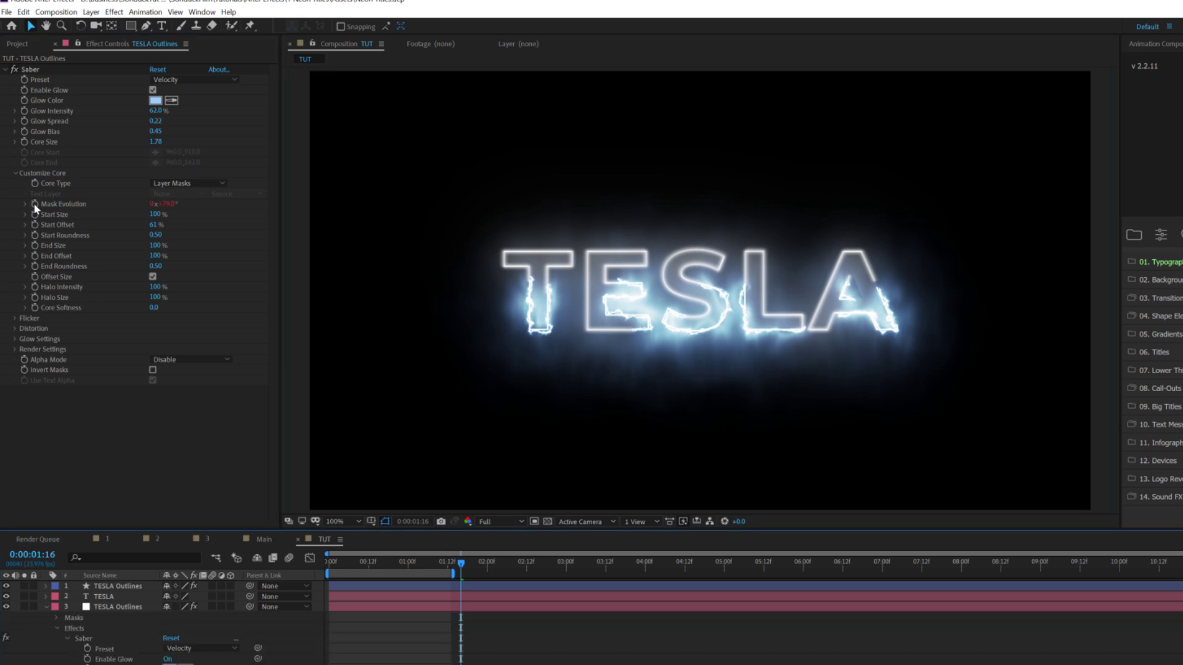
{"action": "type", "text": "time"}
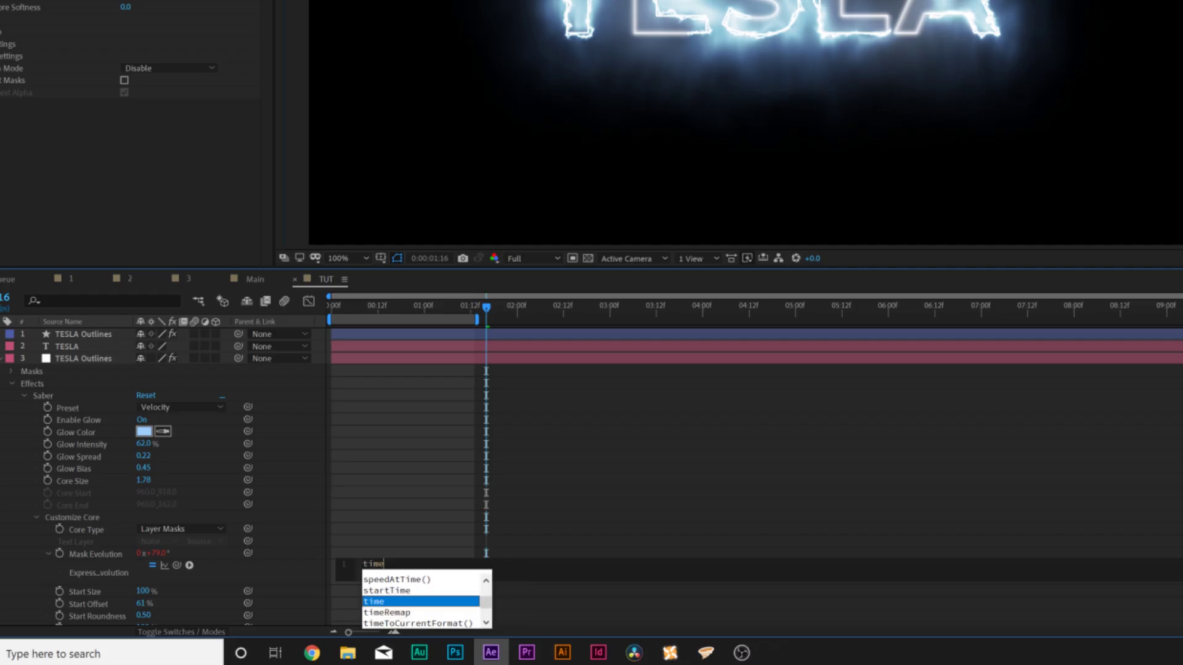
{"action": "type", "text": "*"}
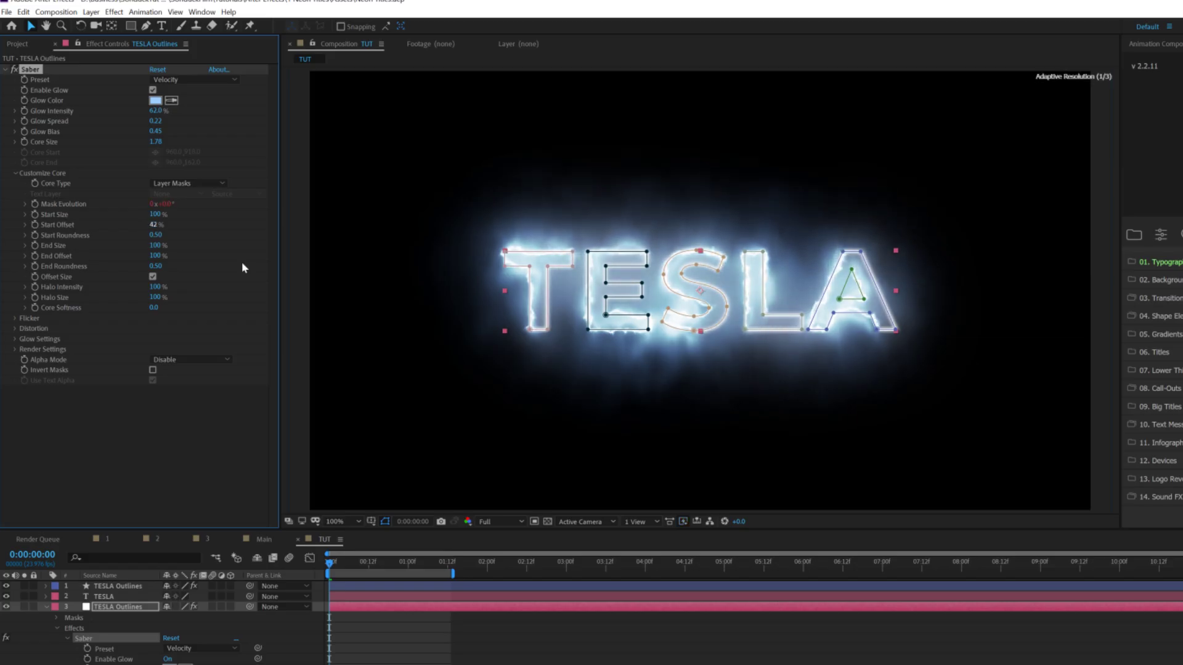
{"action": "left_click", "coordinate": [537, 364]}
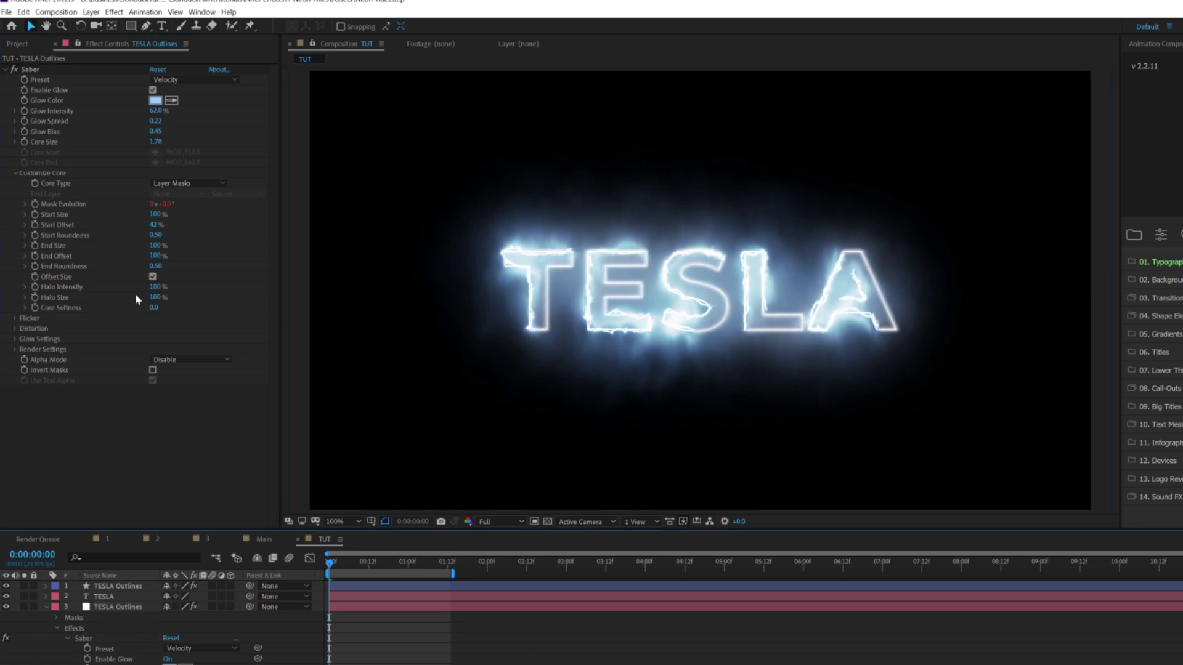
{"action": "key", "text": "period"}
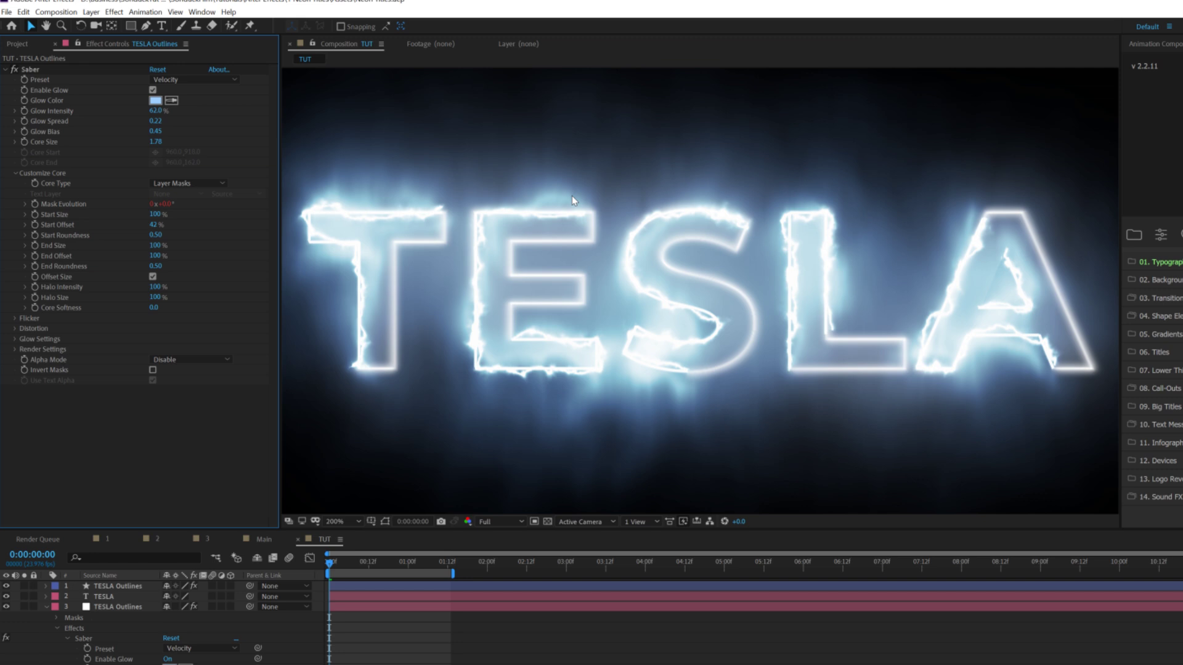
Set the Saber Distortion Amount to 0
{"action": "left_click", "coordinate": [408, 224]}
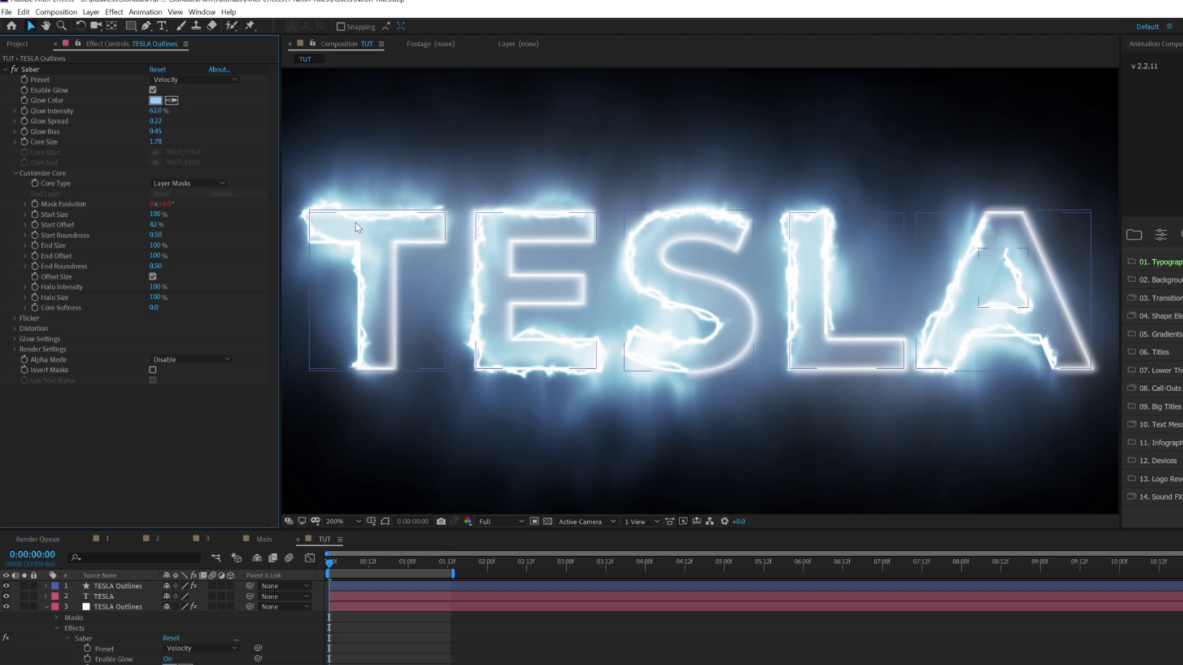
{"action": "left_click", "coordinate": [58, 326]}
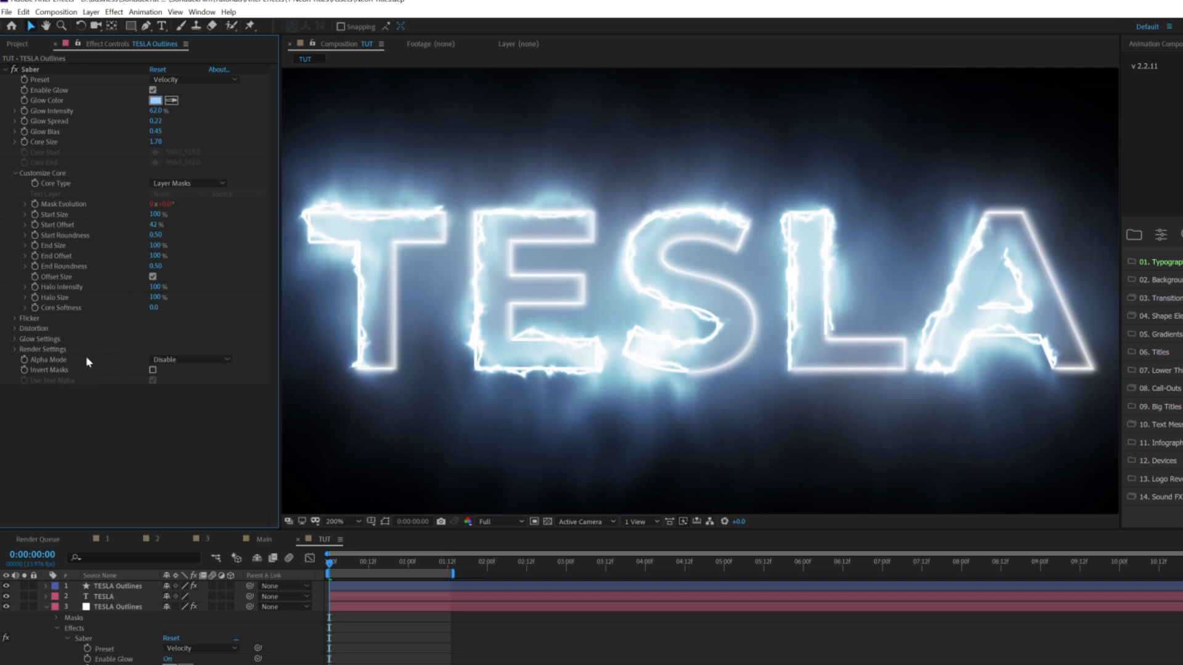
{"action": "left_click", "coordinate": [15, 328]}
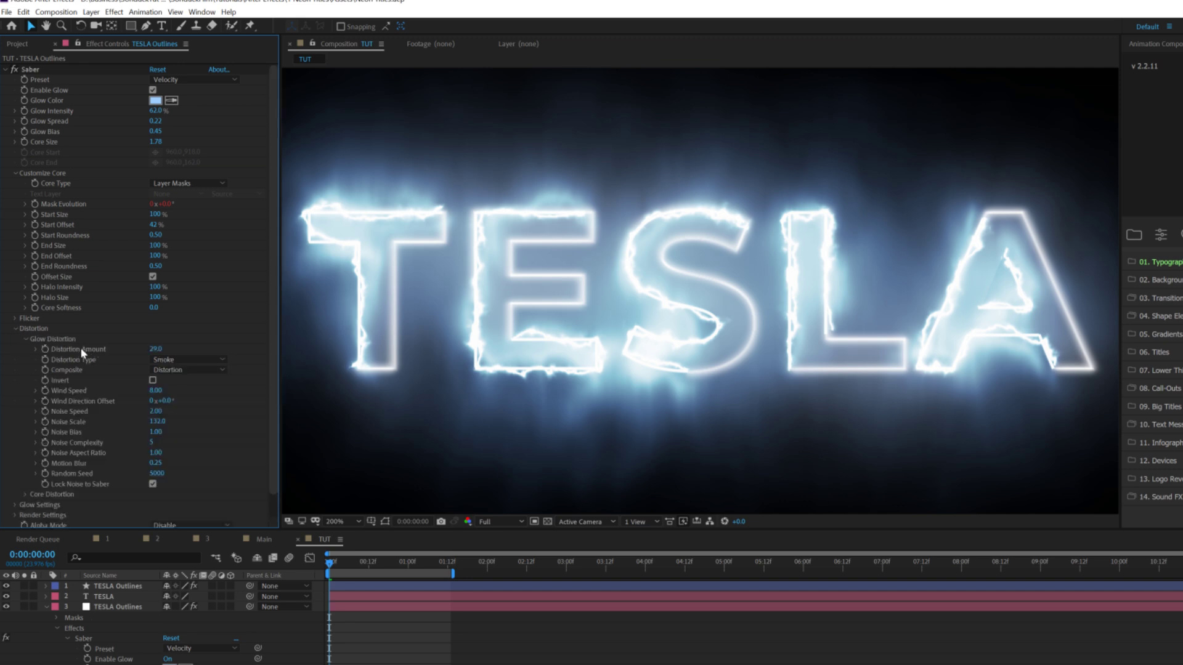
{"action": "key", "text": "Return"}
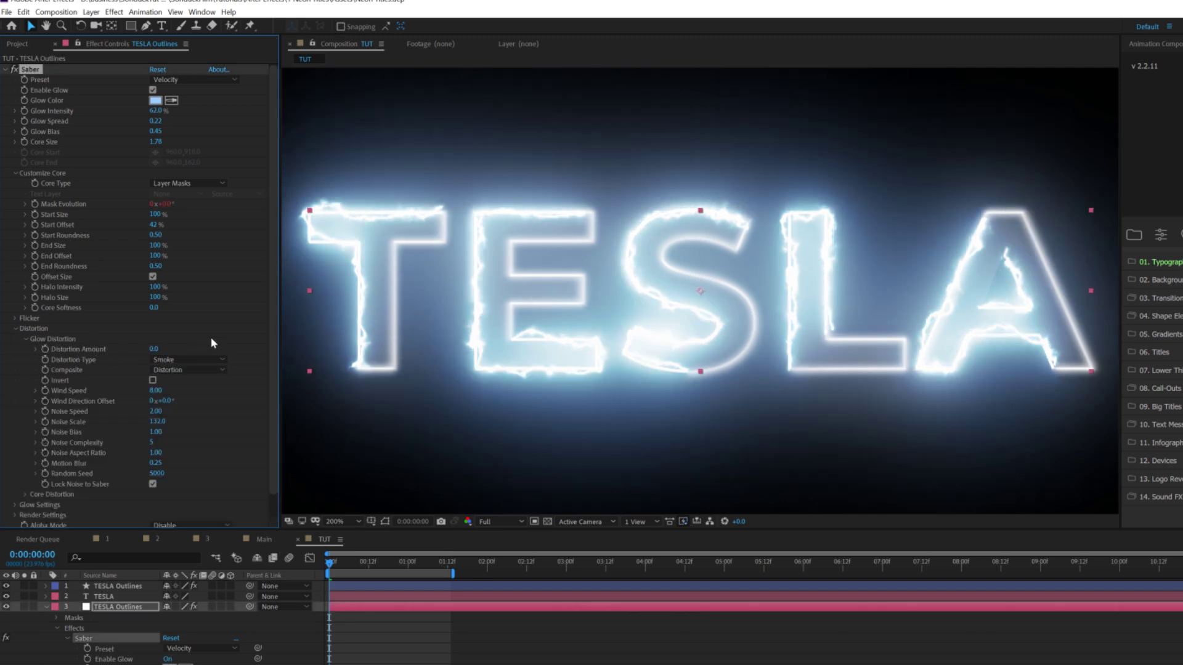
{"action": "left_click", "coordinate": [302, 332]}
{"action": "key", "text": "ctrl+shift+z"}
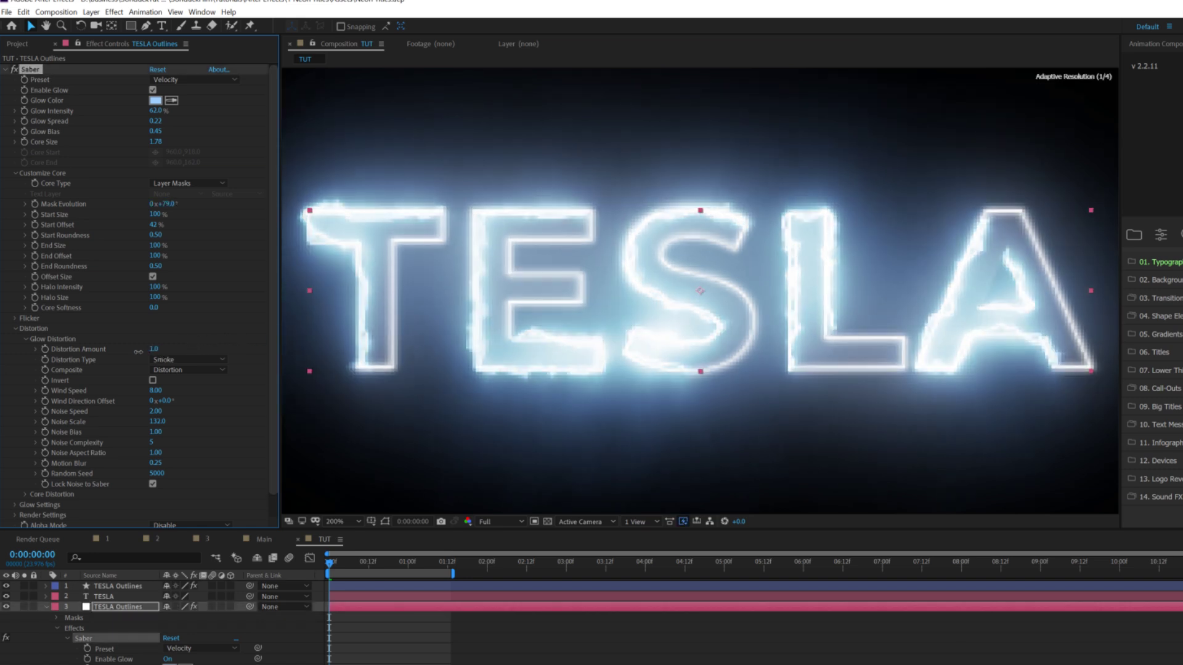
{"action": "left_click", "coordinate": [15, 328]}
Preview the glow and lower the Saber Glow Intensity Multiplier to 47
{"action": "left_click", "coordinate": [16, 318]}
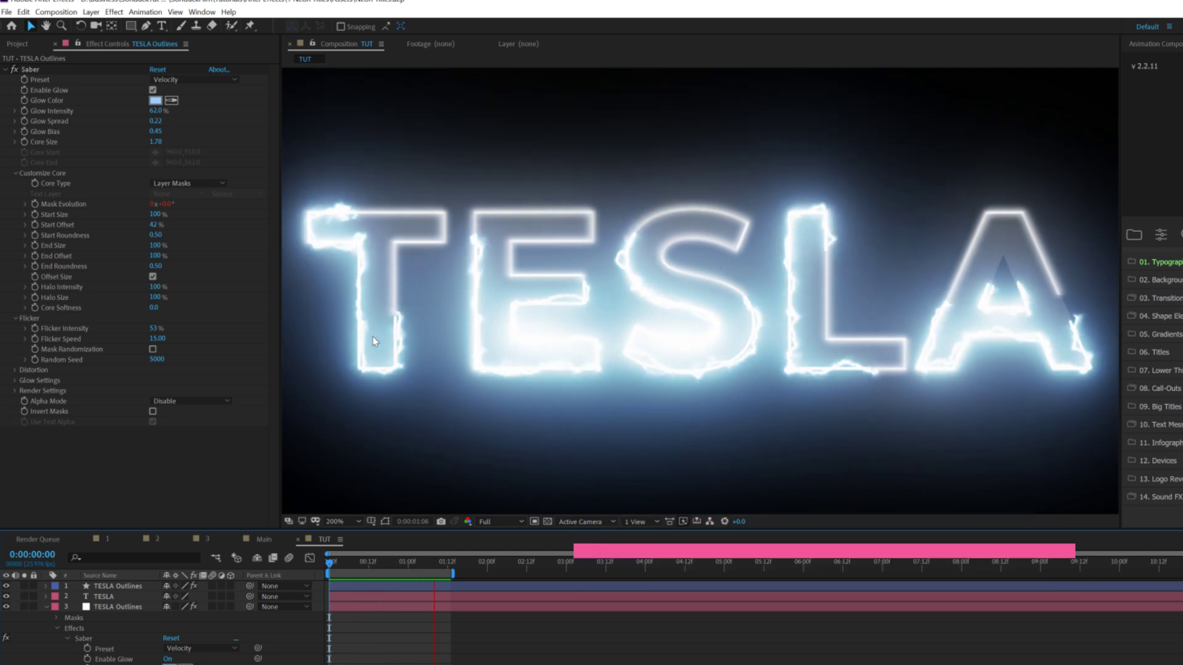
{"action": "left_click", "coordinate": [372, 339]}
{"action": "key", "text": "space"}
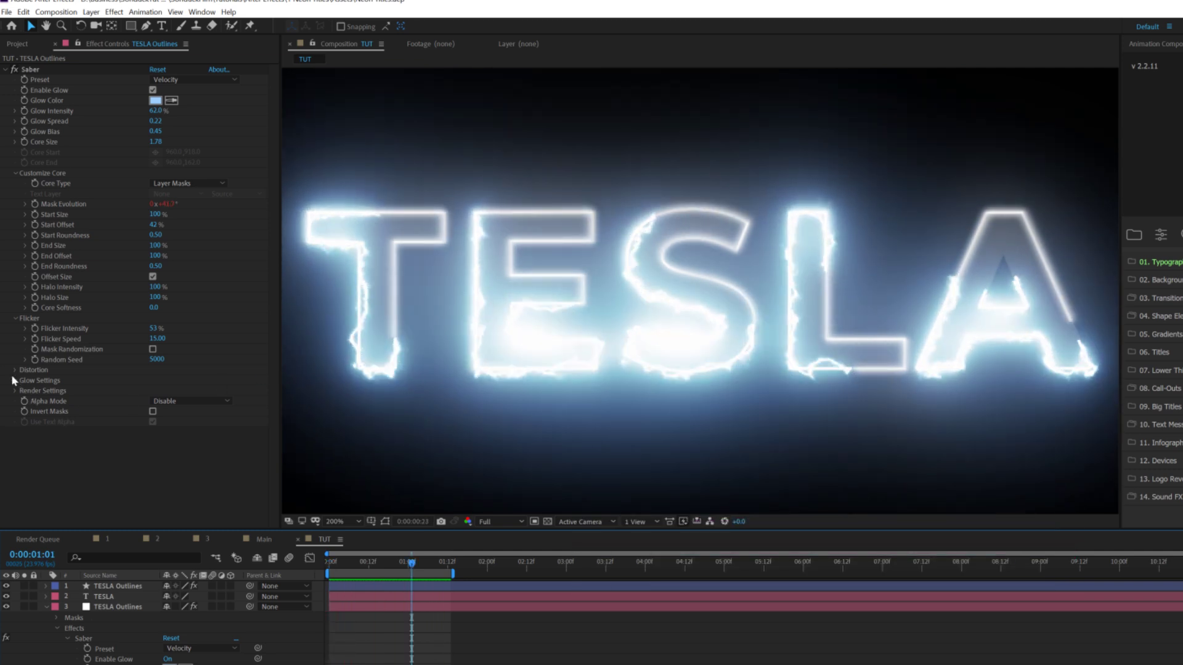
{"action": "left_click", "coordinate": [16, 379]}
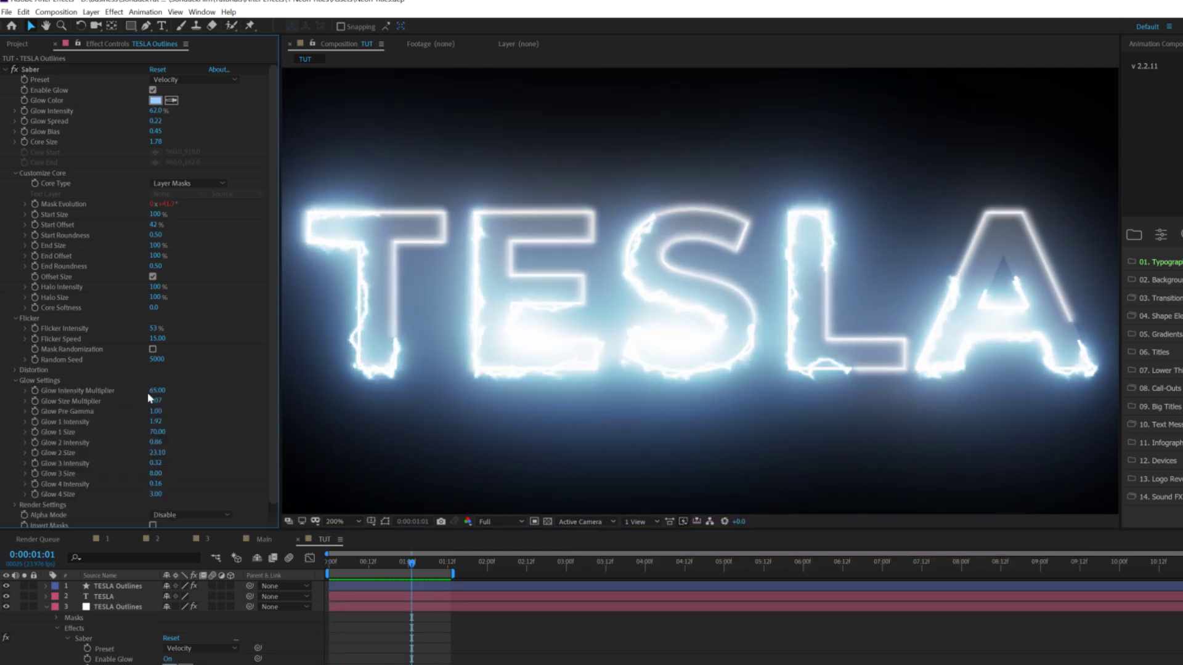
{"action": "left_click", "coordinate": [81, 393]}
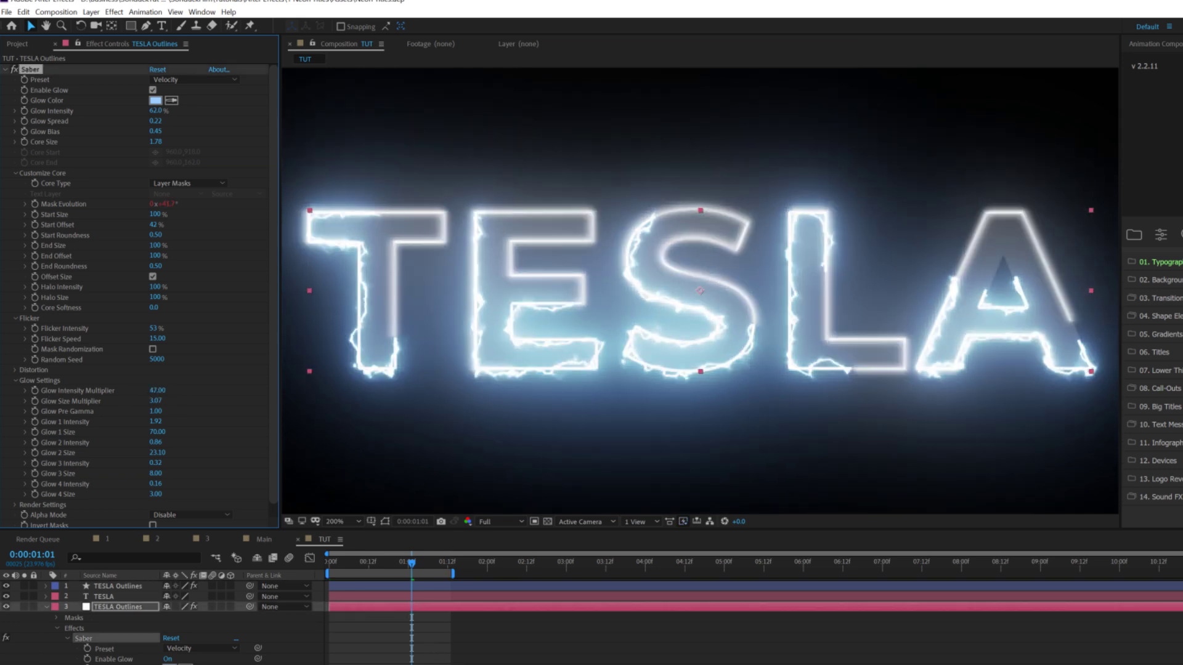
{"action": "scroll", "coordinate": [505, 407], "scroll_direction": "down", "scroll_amount": 2}
{"action": "scroll", "coordinate": [509, 416], "scroll_direction": "up", "scroll_amount": 1}
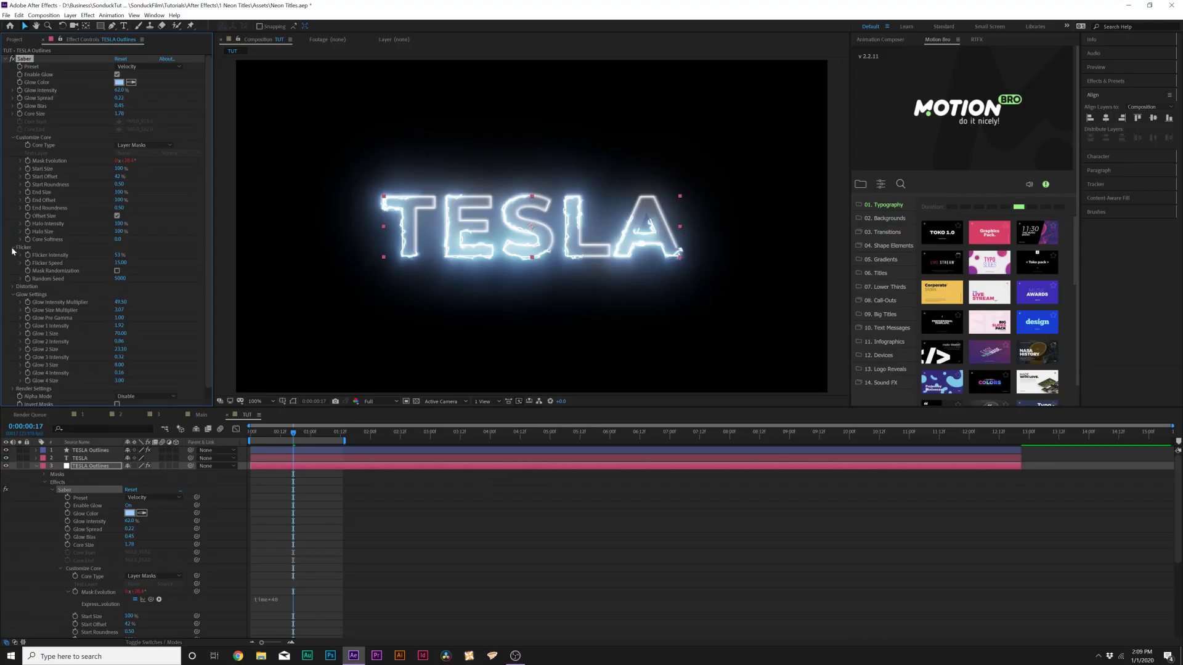
Collapse the layer properties and set the Saber outline layer's blending mode to Screen
{"action": "left_click", "coordinate": [16, 248]}
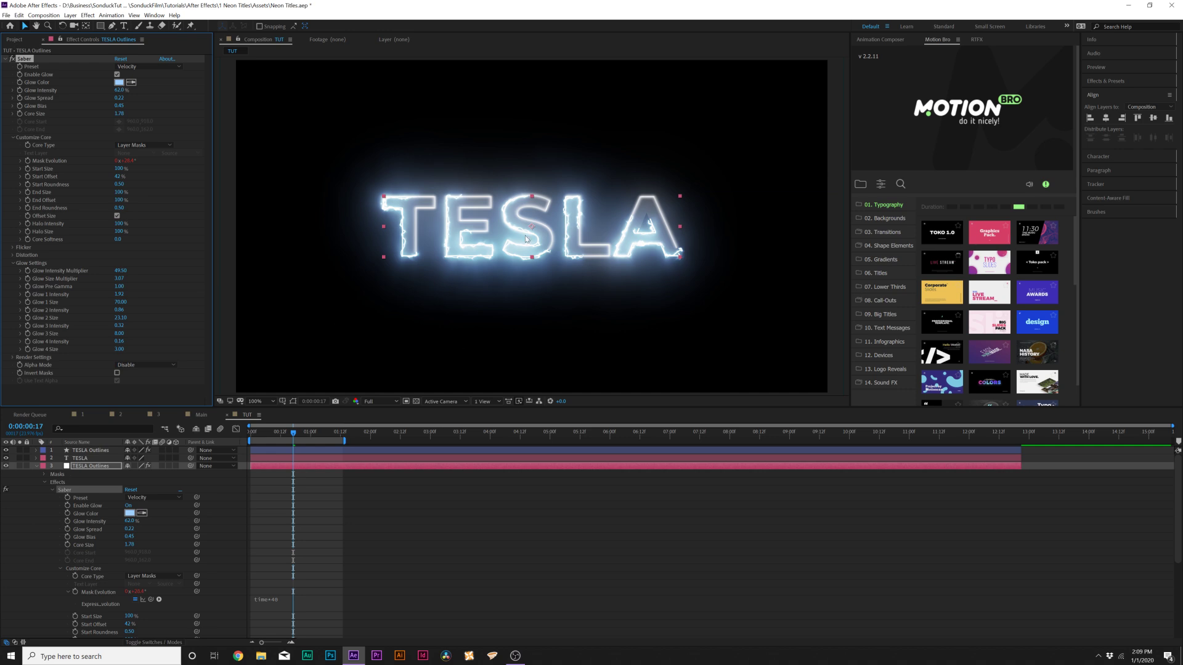
{"action": "key", "text": "u"}
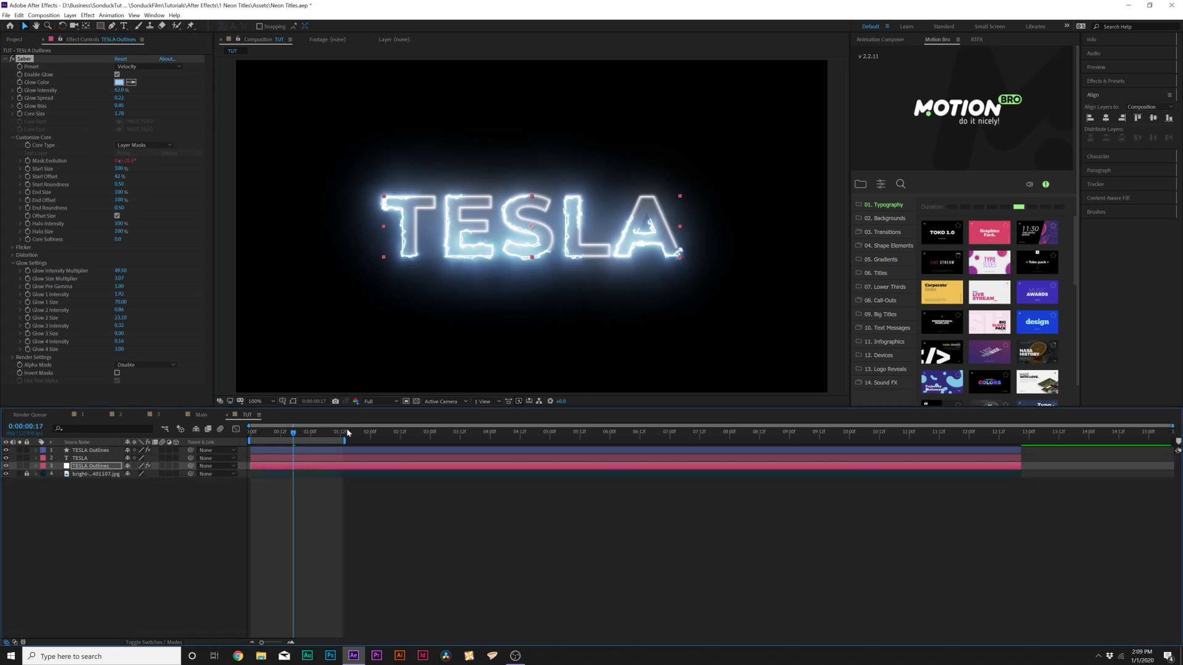
{"action": "left_click", "coordinate": [141, 642]}
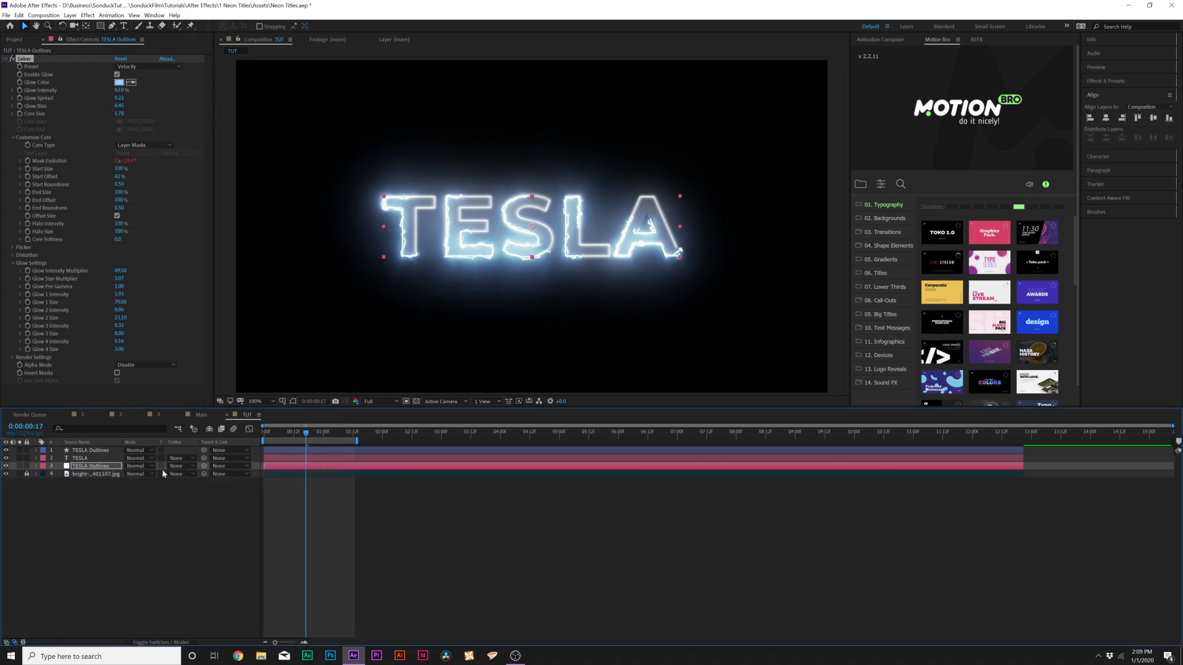
{"action": "left_click", "coordinate": [140, 467]}
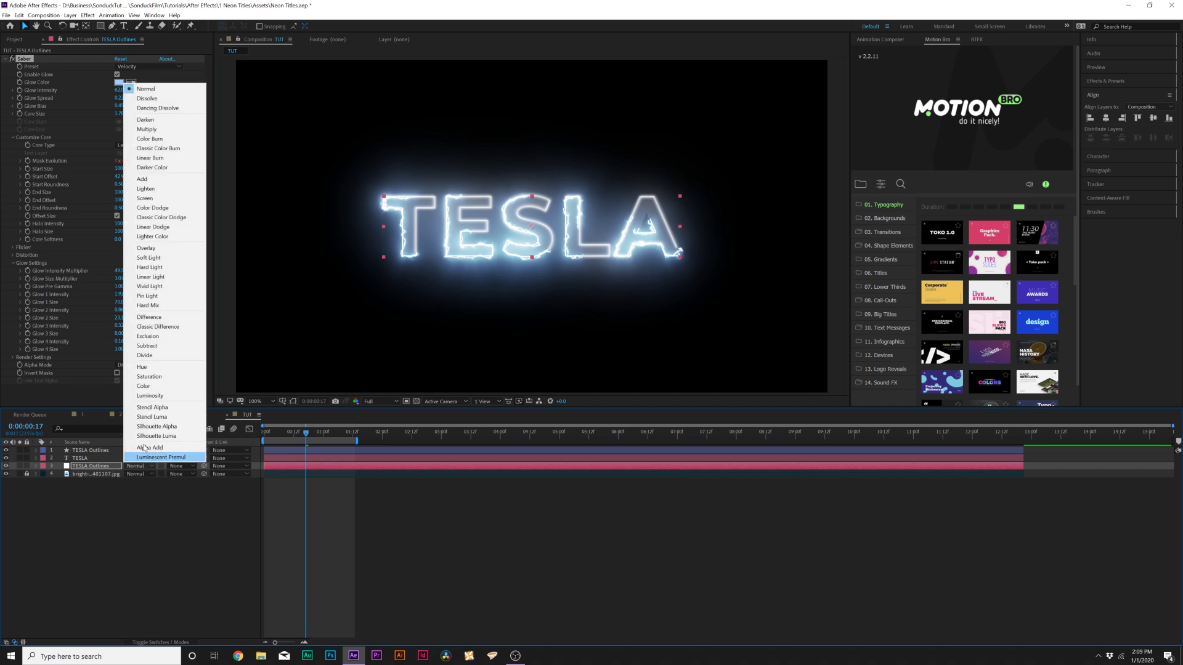
{"action": "left_click", "coordinate": [152, 189]}
{"action": "left_click", "coordinate": [171, 575]}
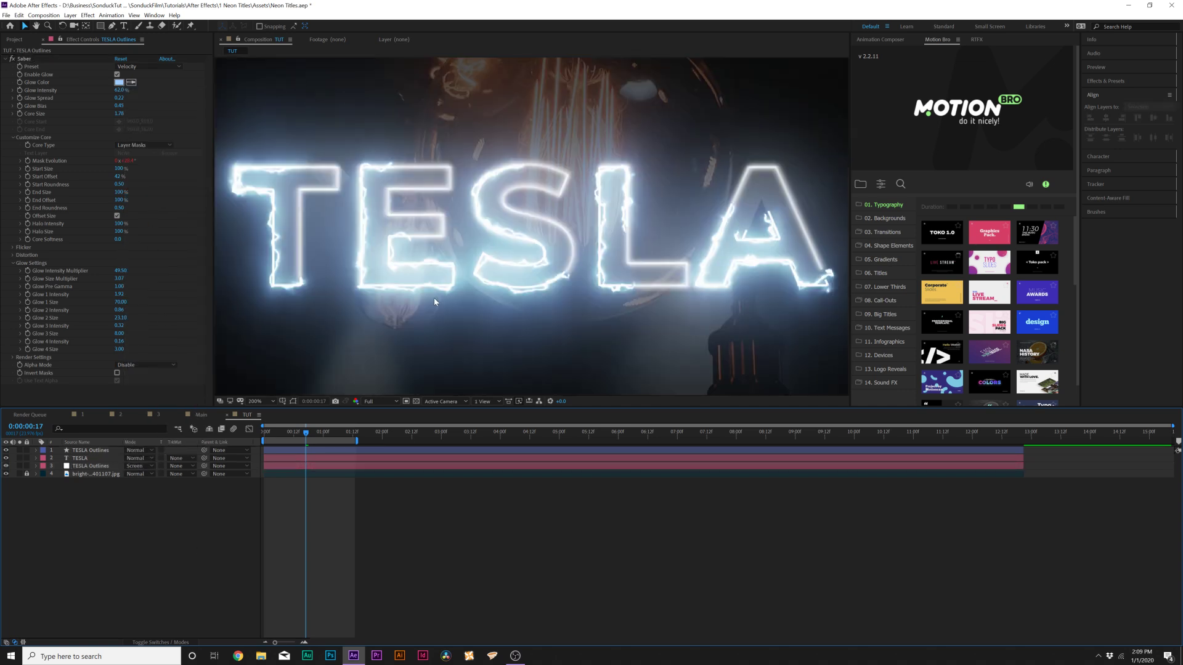
Select the Saber effect on the outline layer and duplicate it with Ctrl+D
{"action": "left_click", "coordinate": [78, 450]}
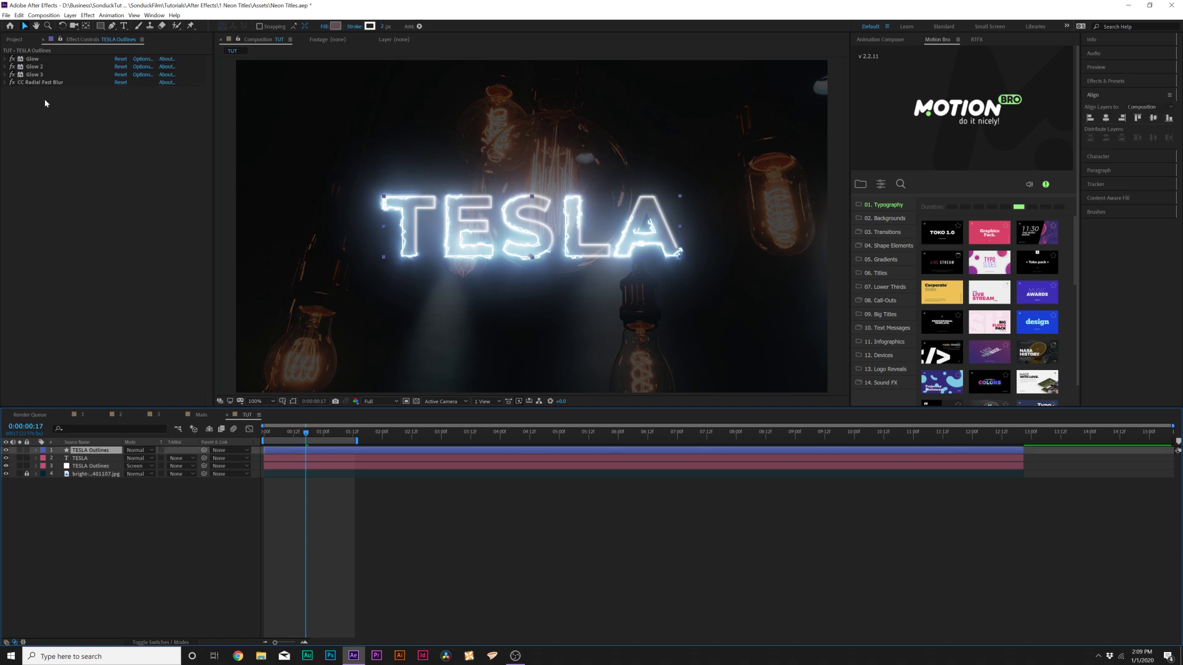
{"action": "left_click", "coordinate": [11, 85]}
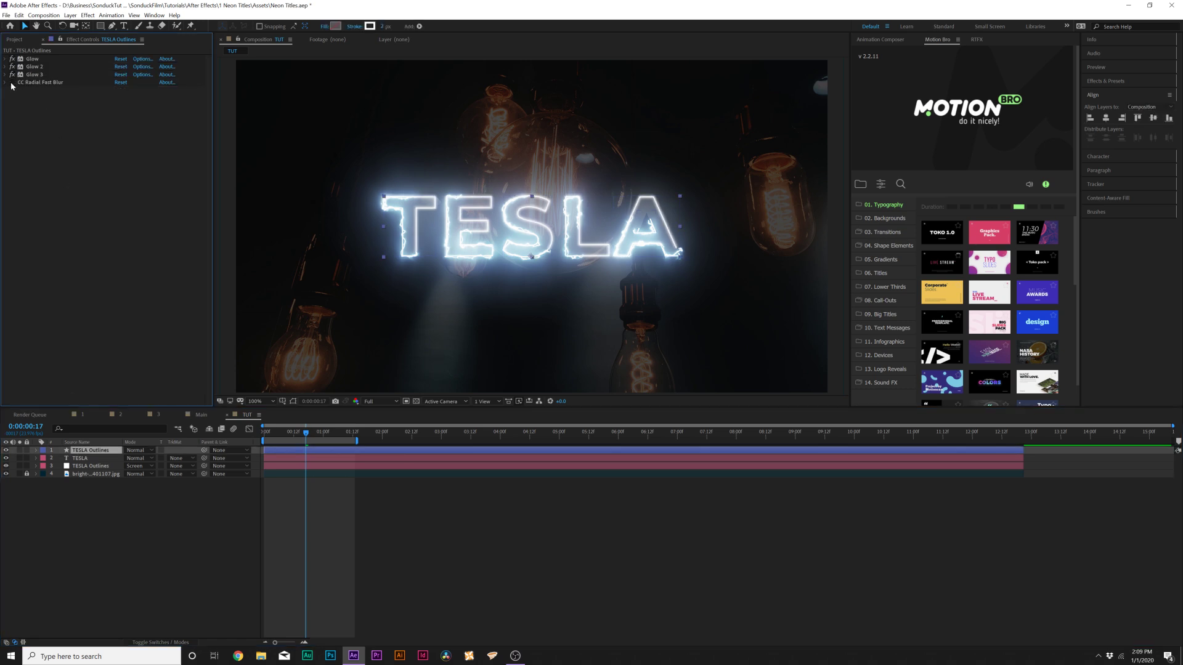
{"action": "left_click", "coordinate": [156, 563]}
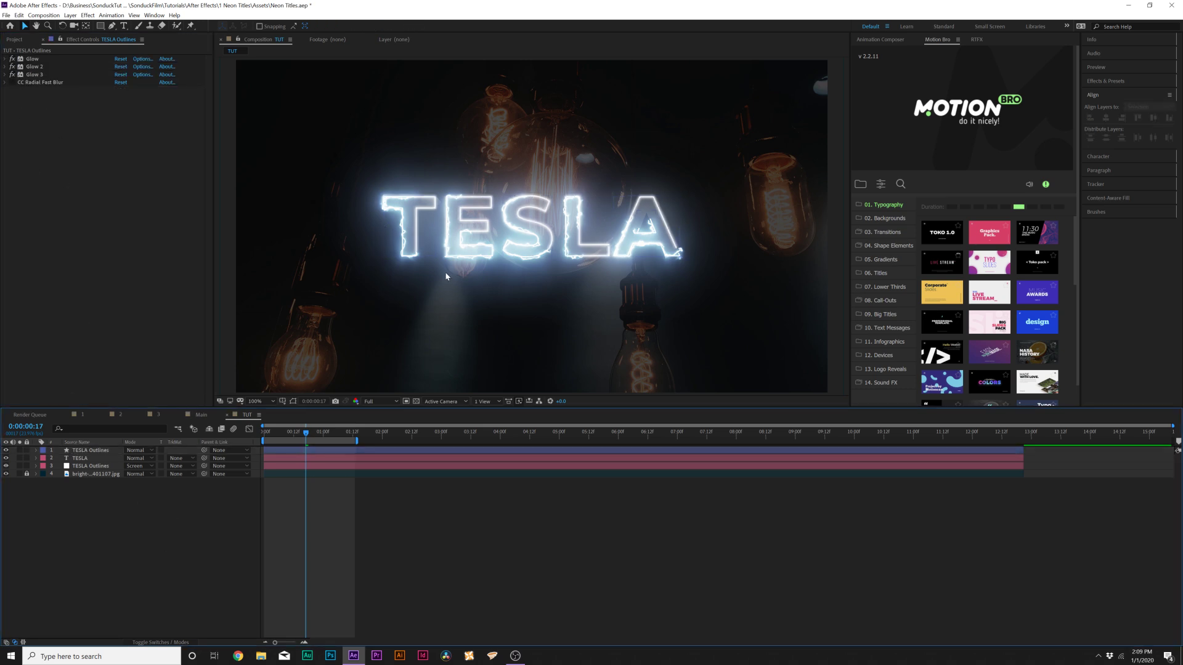
{"action": "left_click", "coordinate": [91, 466]}
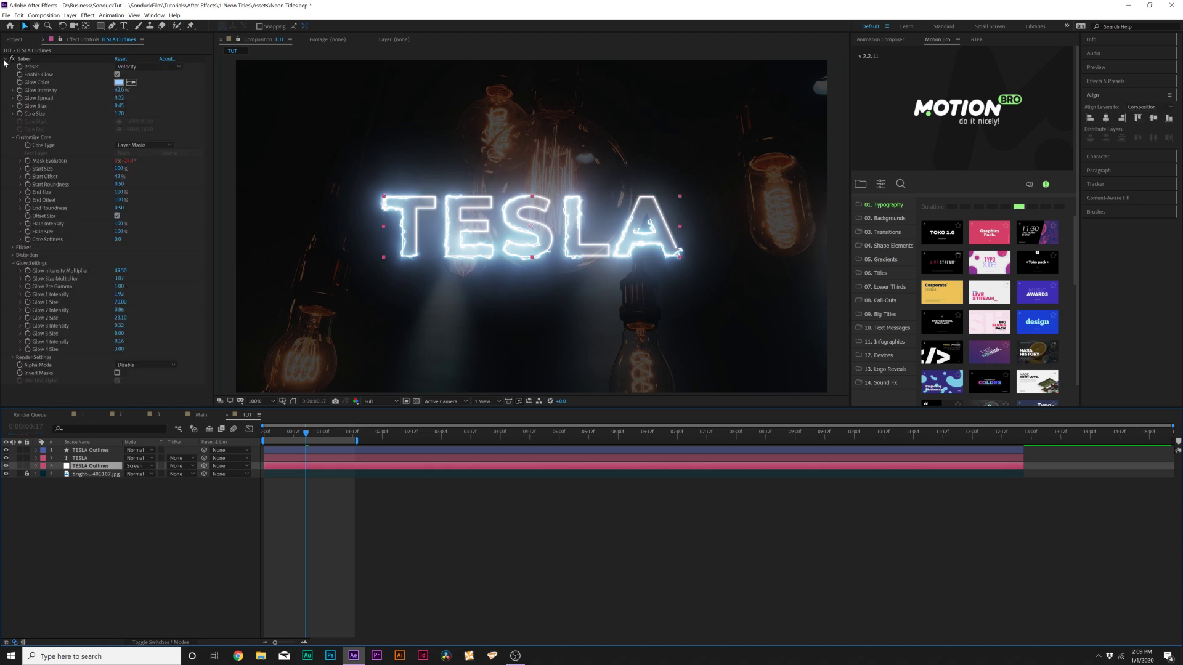
{"action": "left_click", "coordinate": [8, 60]}
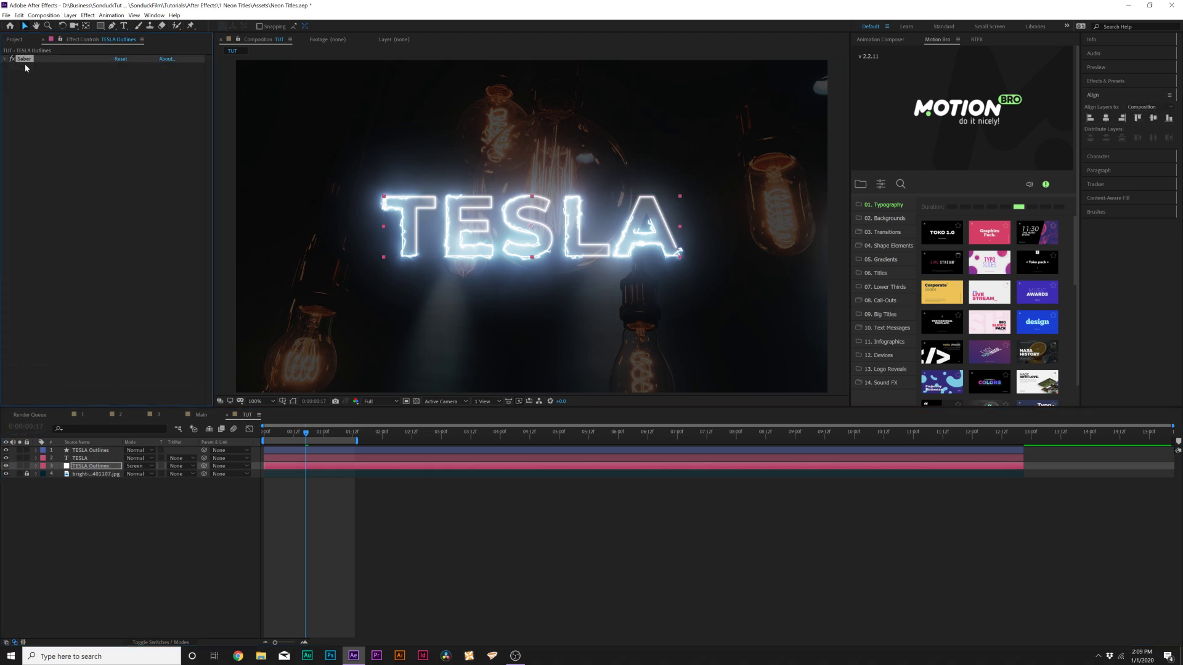
{"action": "key", "text": "ctrl+d"}
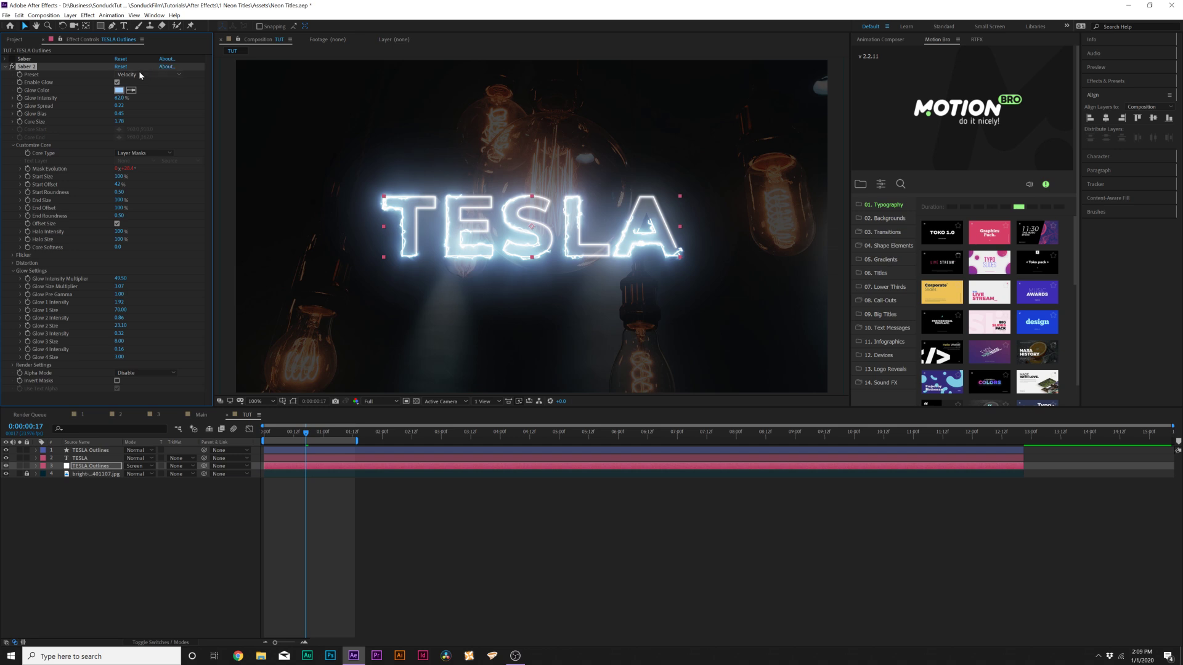
Give the duplicate Saber the Fire preset with 20% glow intensity and adjusted spread
{"action": "left_click", "coordinate": [132, 74]}
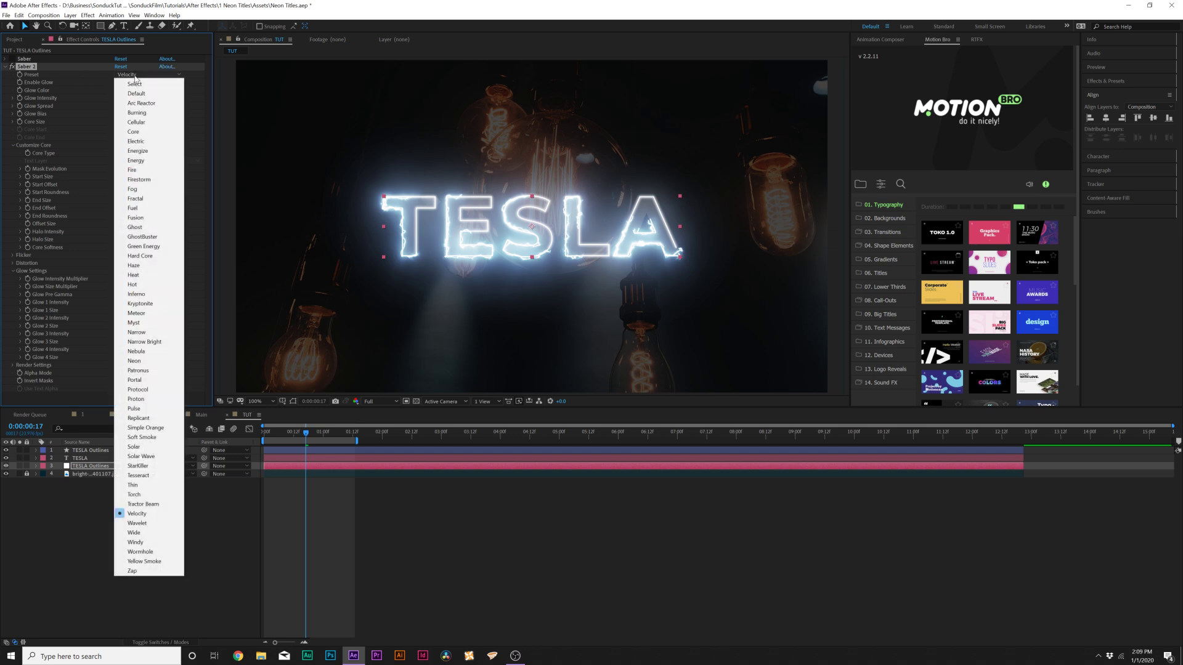
{"action": "left_click", "coordinate": [136, 170]}
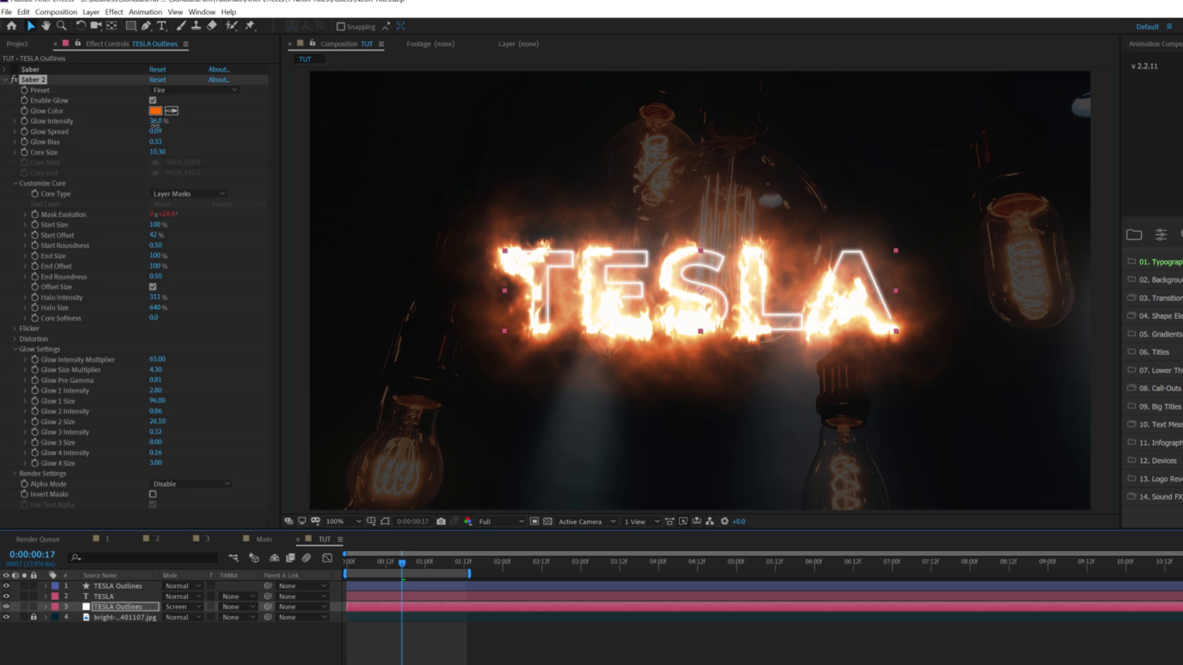
{"action": "left_click_drag", "start_coordinate": [156, 125], "coordinate": [152, 132]}
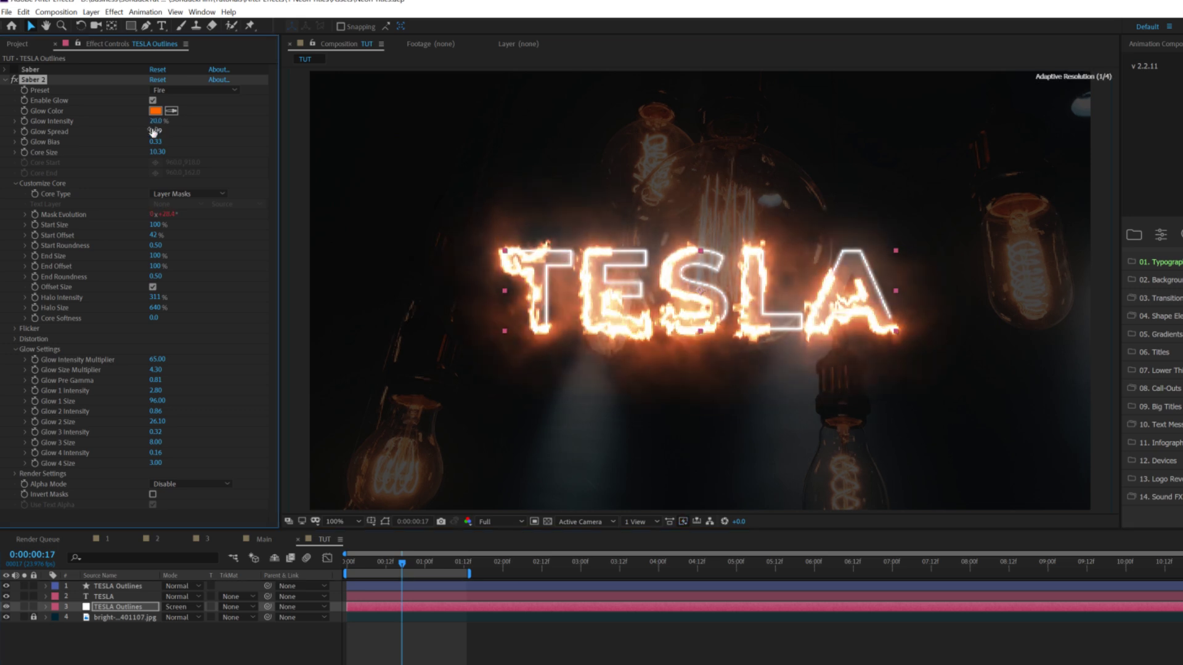
{"action": "mouse_move", "coordinate": [153, 132]}
{"action": "left_mouse_down"}
{"action": "mouse_move", "coordinate": [146, 141]}
{"action": "mouse_move", "coordinate": [160, 141]}
{"action": "left_mouse_up"}
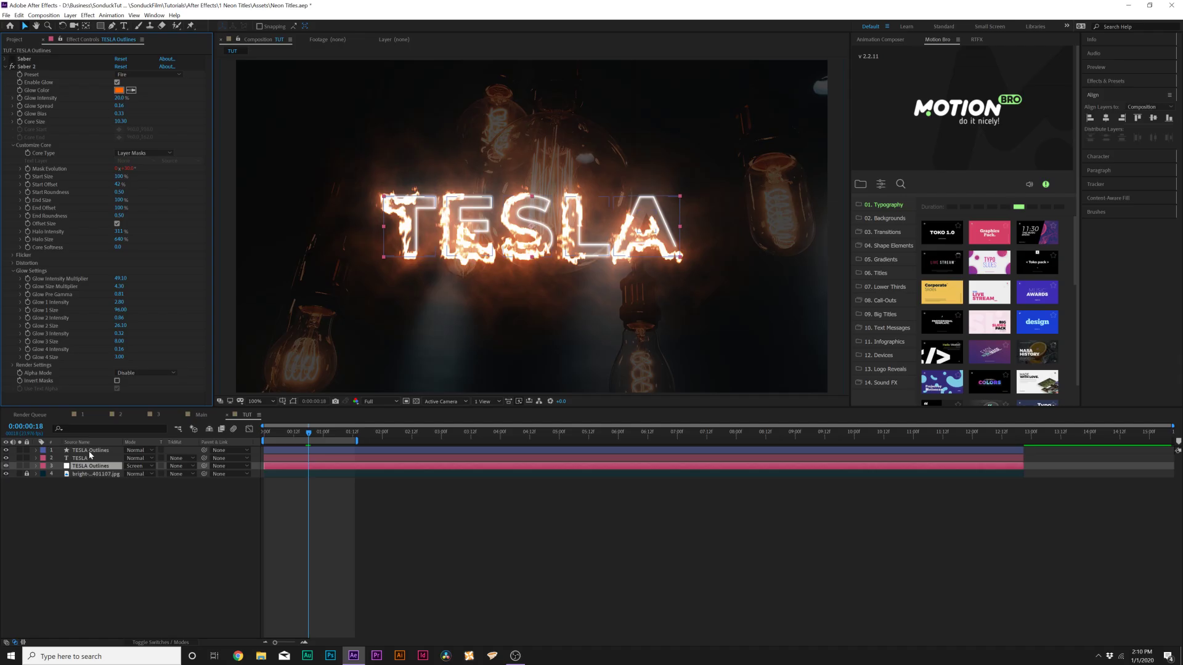
{"action": "left_click", "coordinate": [90, 450]}
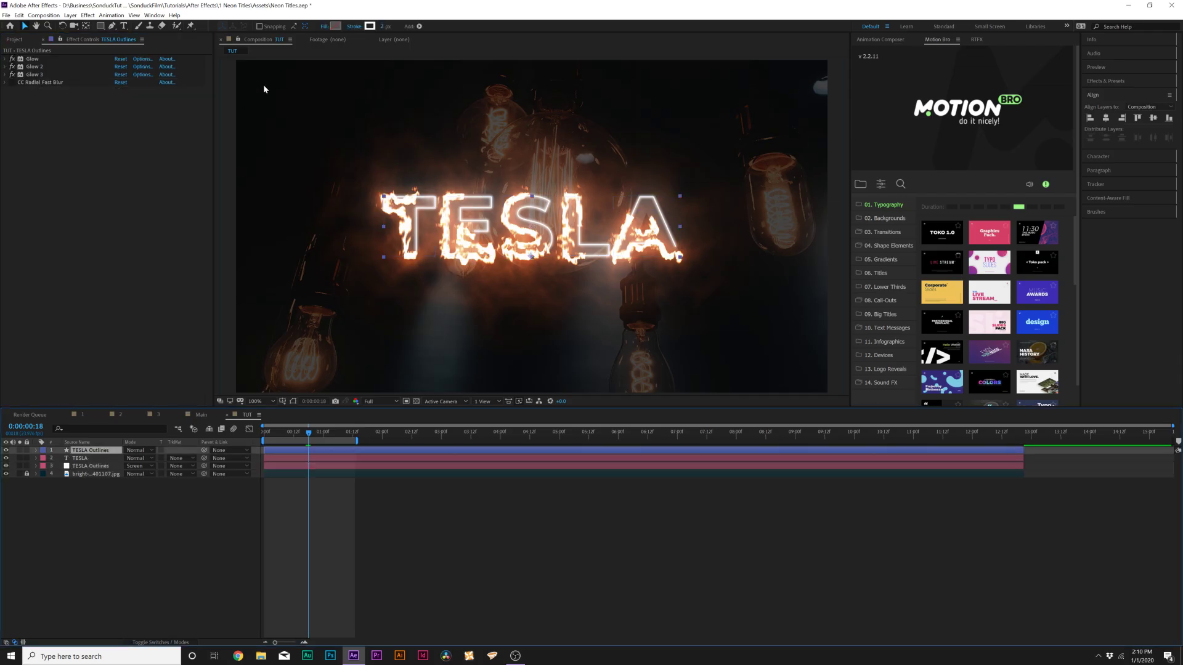
Change the shape outline's stroke colour to orange
{"action": "left_click", "coordinate": [370, 26]}
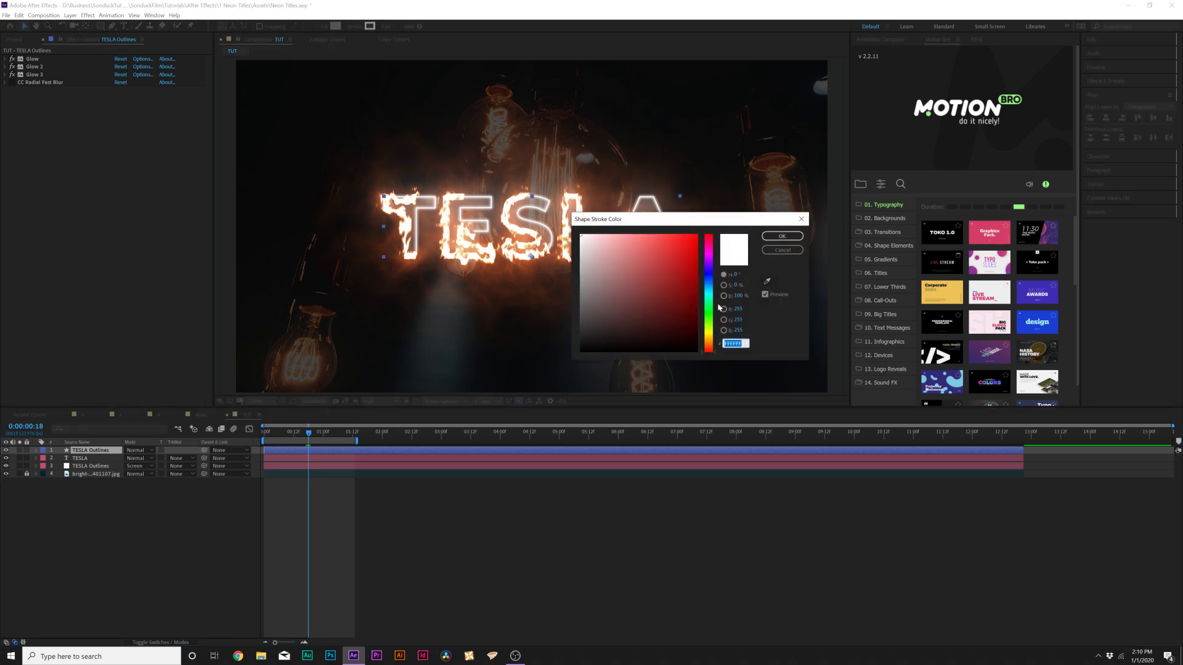
{"action": "left_click_drag", "start_coordinate": [709, 346], "coordinate": [713, 344]}
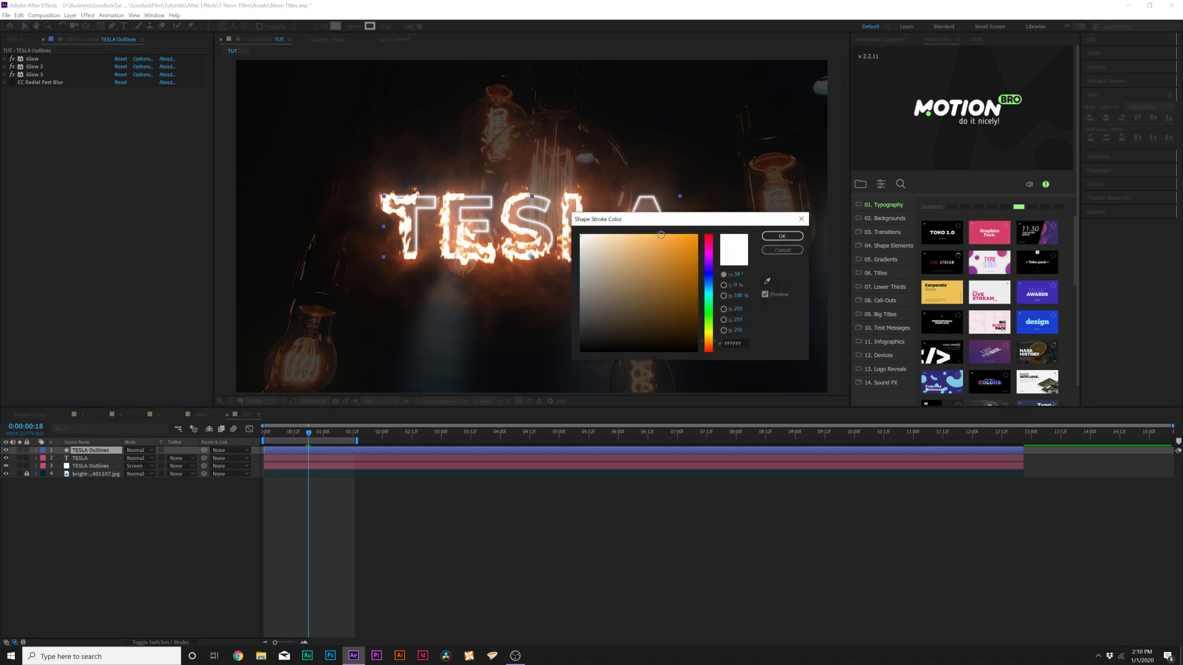
{"action": "left_click", "coordinate": [782, 238]}
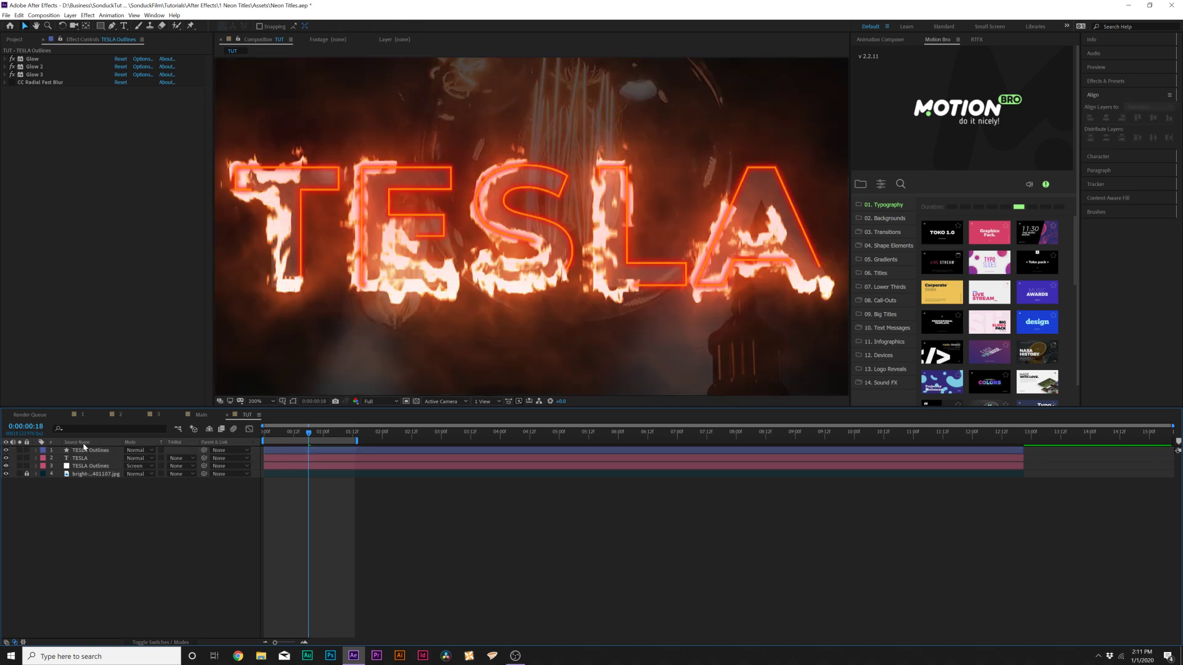
Move the shape outline layer down to third in the layer stack
{"action": "left_click_drag", "start_coordinate": [83, 451], "coordinate": [75, 471]}
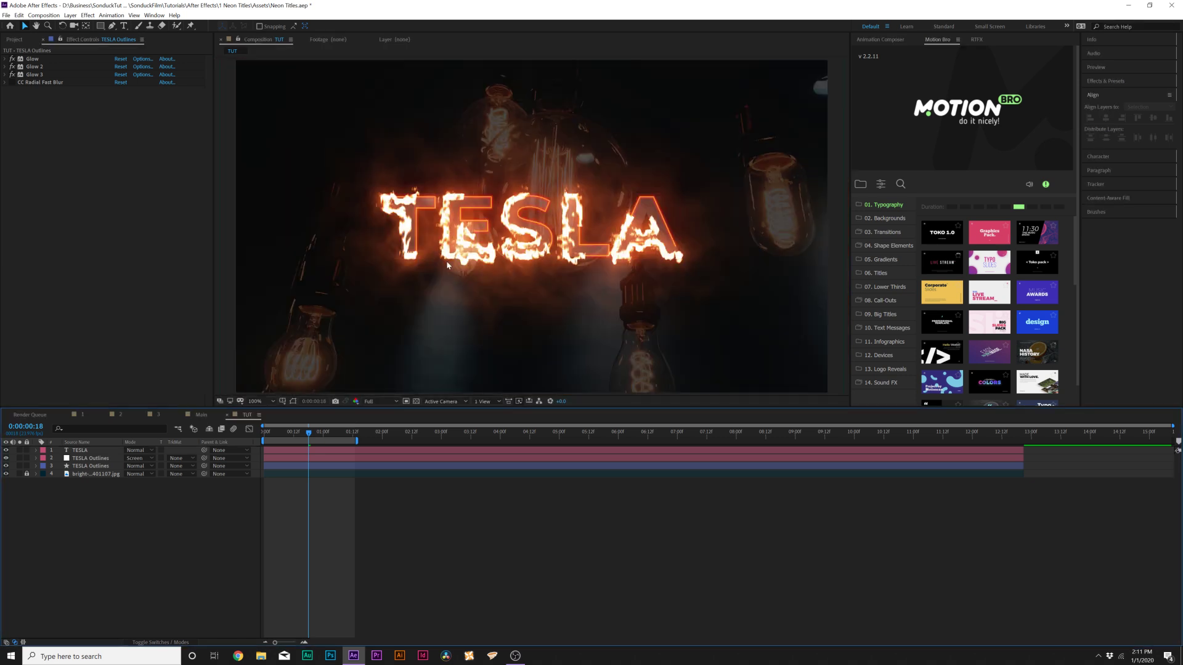
{"action": "left_click", "coordinate": [10, 77]}
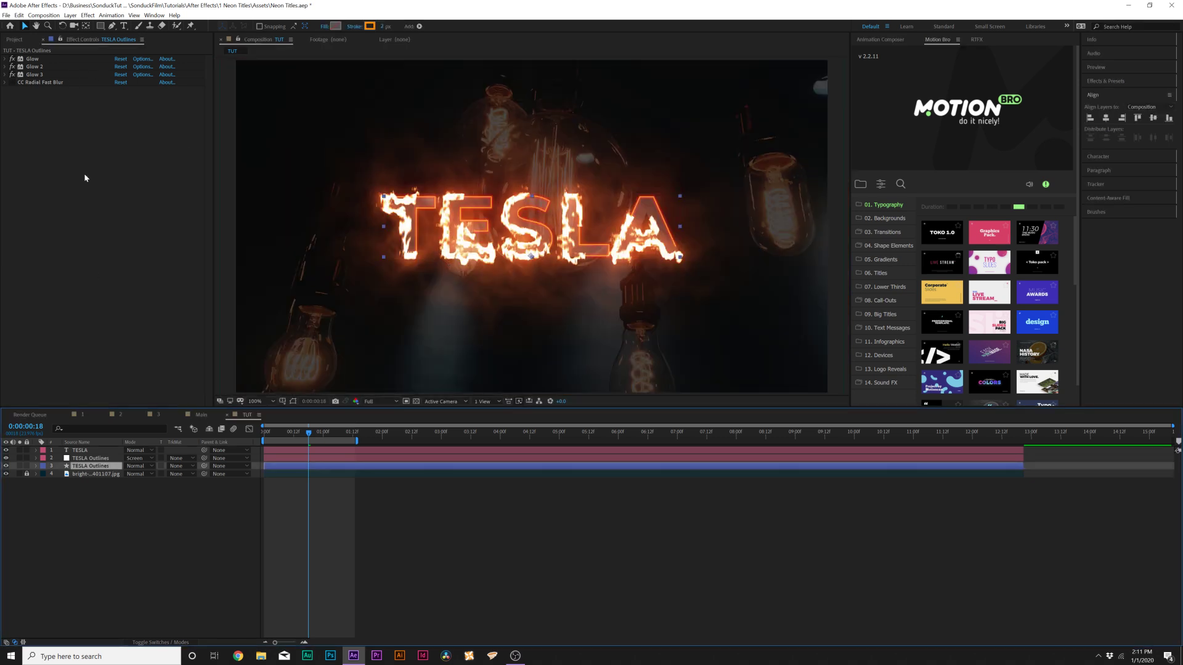
{"action": "left_click", "coordinate": [89, 457]}
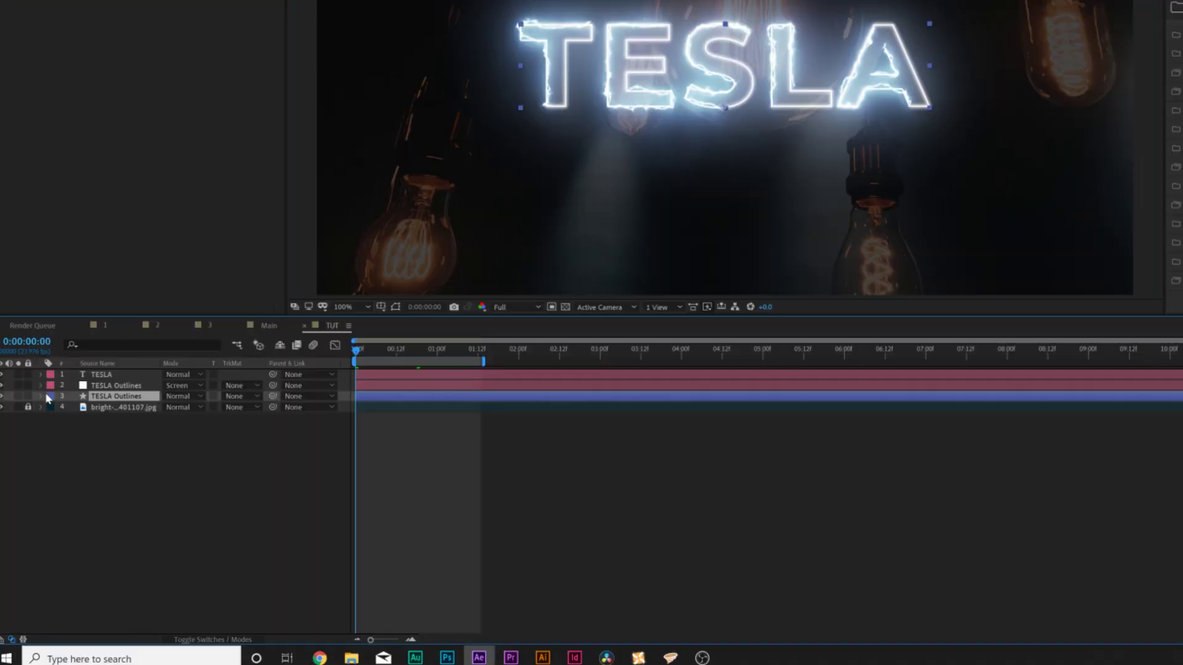
Add Trim Paths End keyframes on the shape layer, with End at 0% at frame zero
{"action": "left_click", "coordinate": [40, 396]}
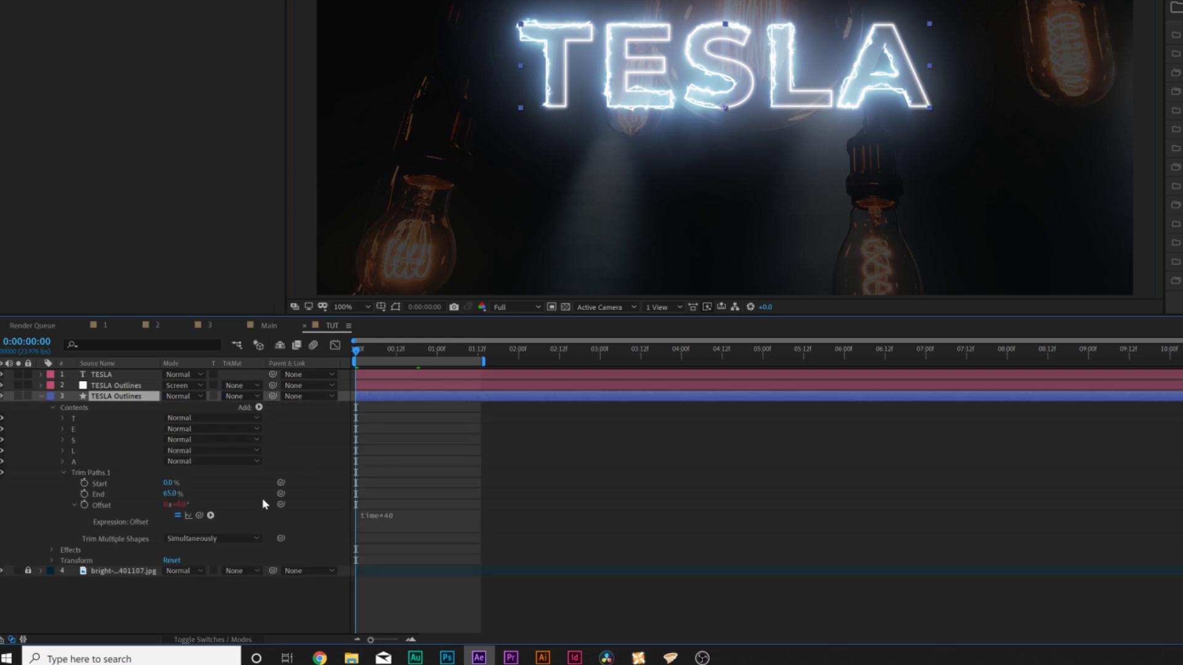
{"action": "left_click", "coordinate": [84, 492]}
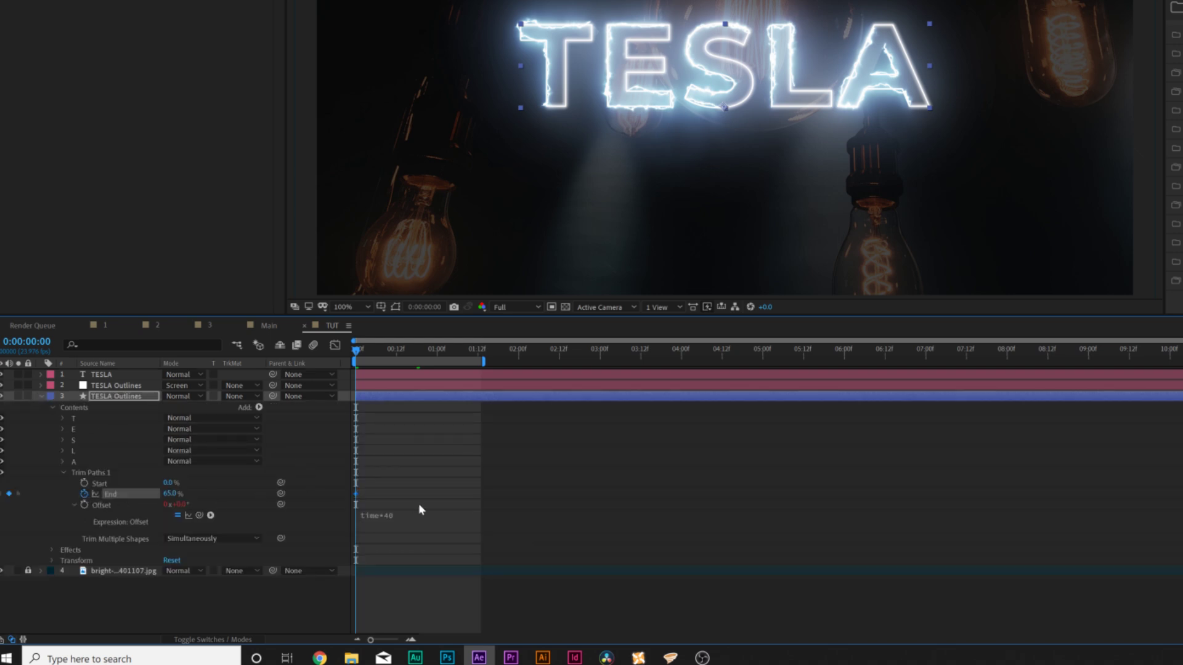
{"action": "left_click_drag", "start_coordinate": [438, 499], "coordinate": [461, 499]}
{"action": "left_click_drag", "start_coordinate": [169, 494], "coordinate": [115, 494]}
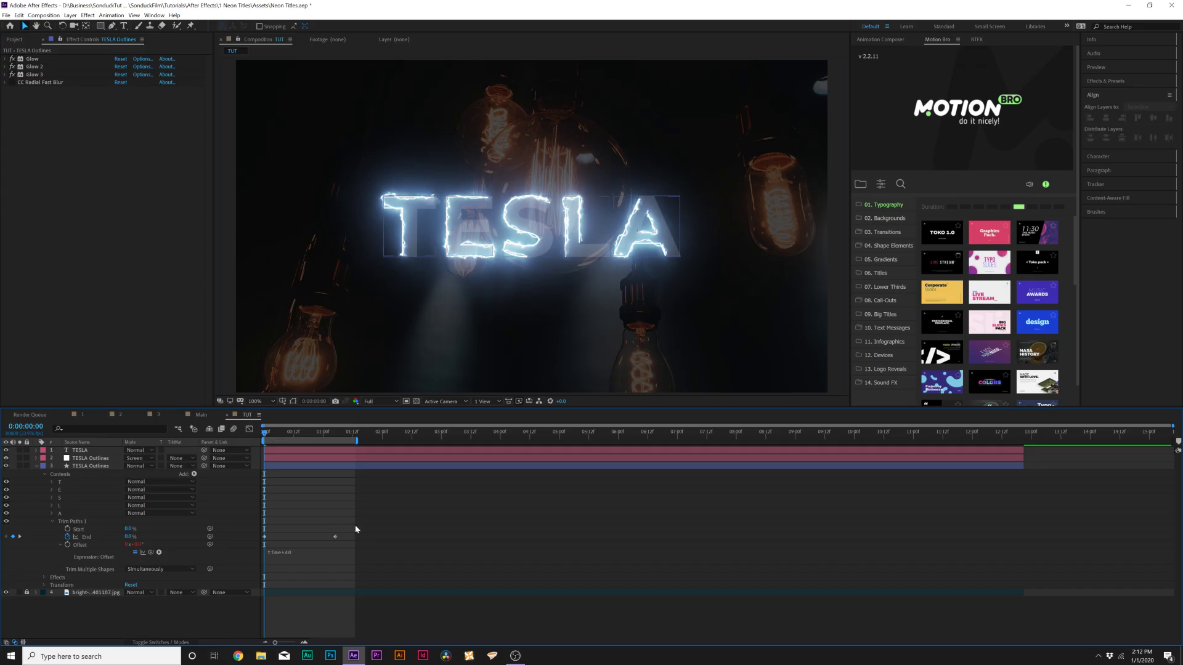
{"action": "left_click_drag", "start_coordinate": [357, 520], "coordinate": [325, 555]}
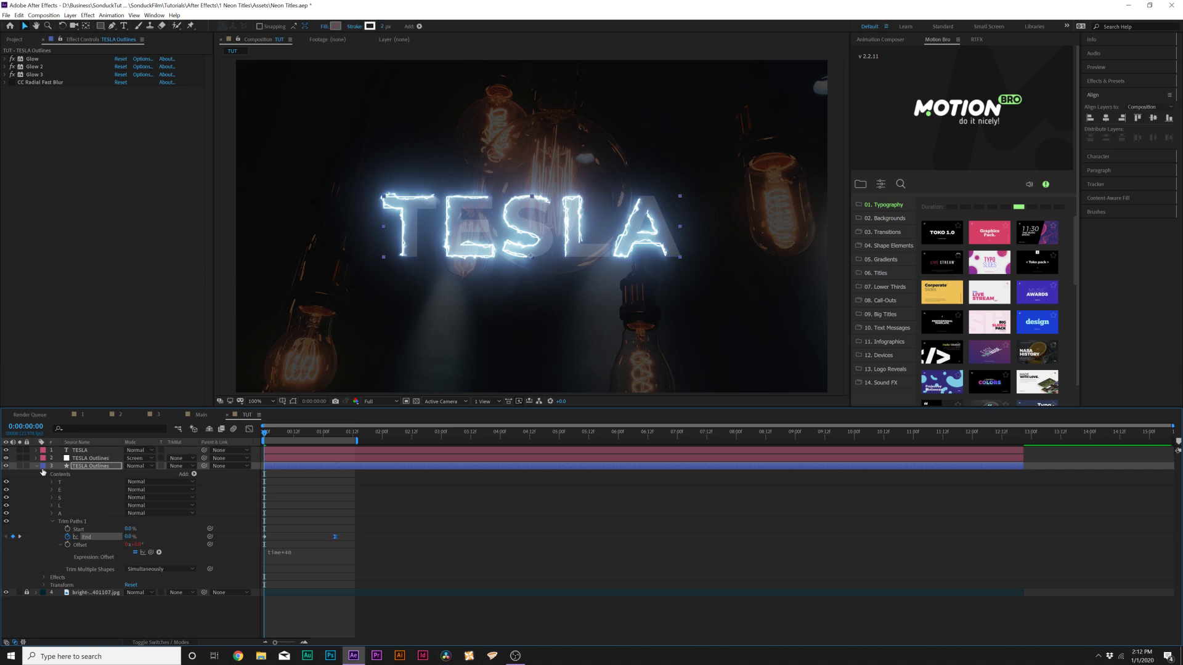
{"action": "left_click", "coordinate": [85, 459]}
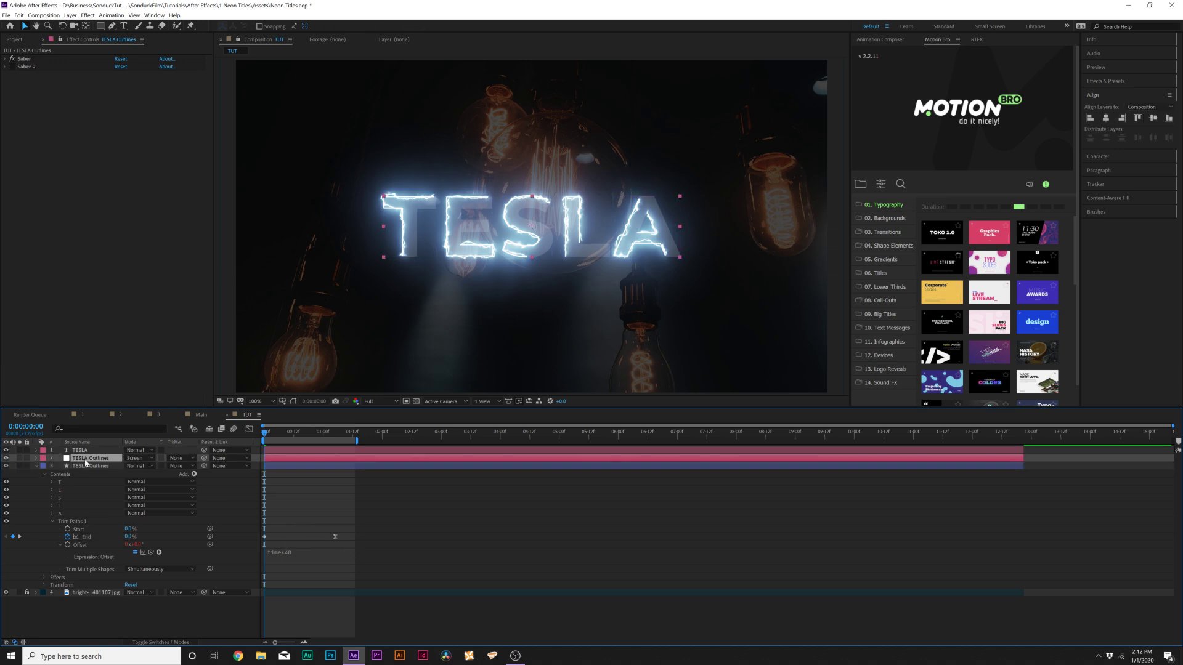
Keyframe the first Saber's Glow Intensity, raising it to 174% at about one second
{"action": "left_click", "coordinate": [4, 58]}
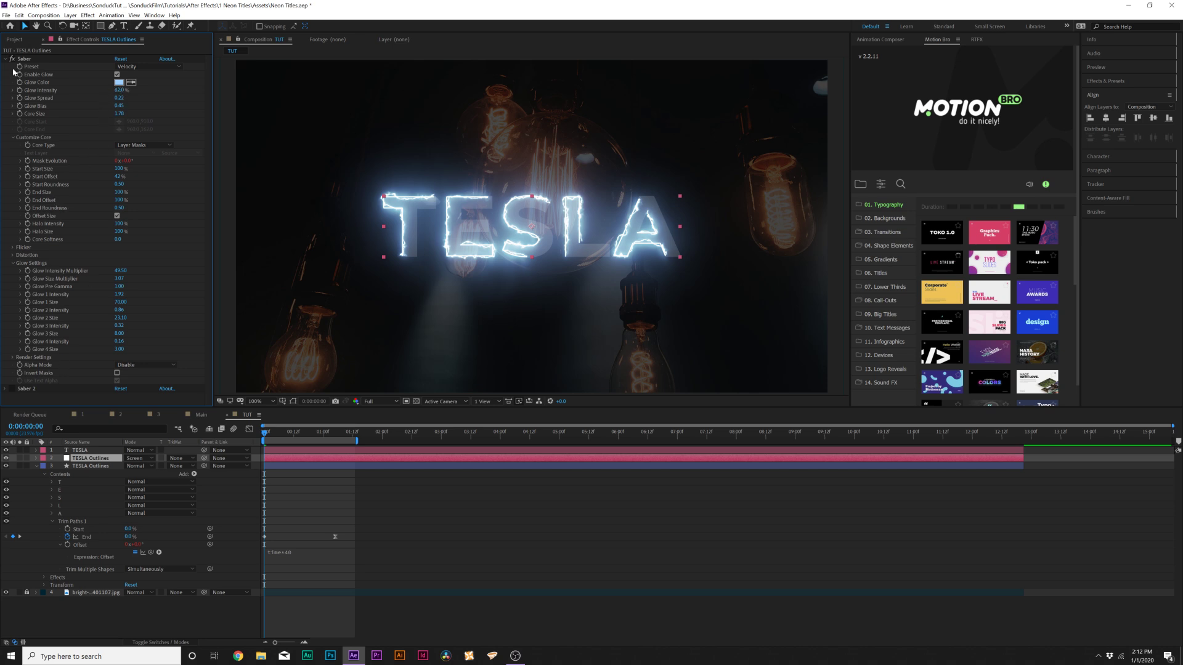
{"action": "left_click", "coordinate": [20, 89]}
{"action": "key", "text": "u"}
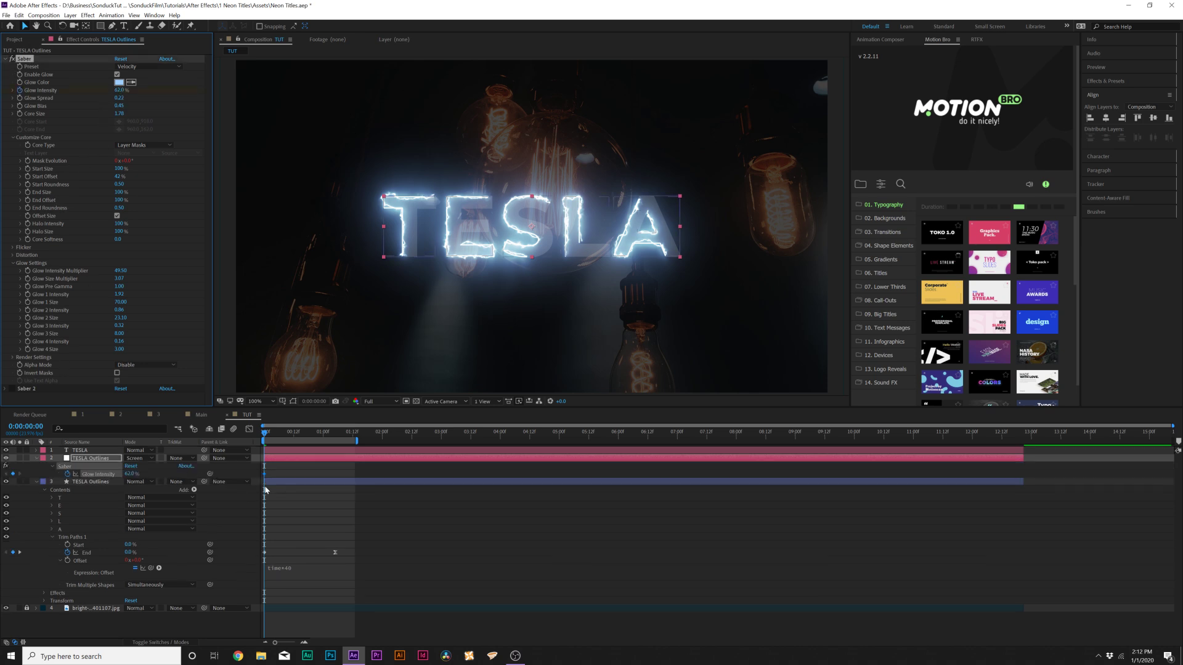
{"action": "left_click_drag", "start_coordinate": [266, 474], "coordinate": [337, 473]}
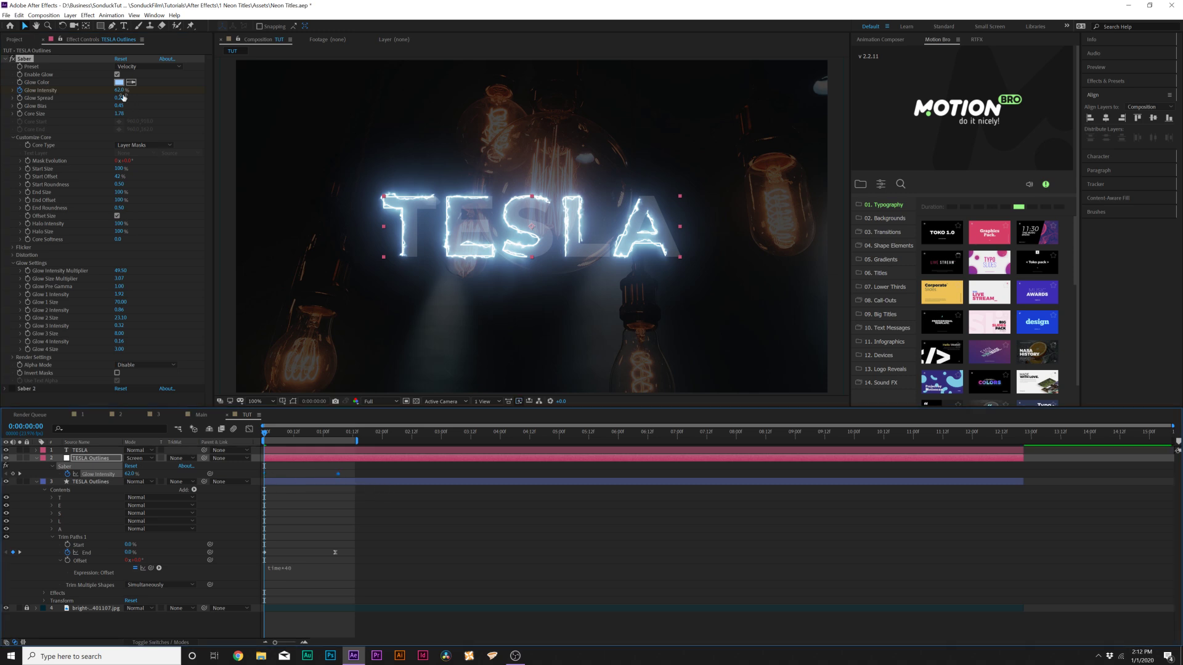
{"action": "left_click_drag", "start_coordinate": [167, 93], "coordinate": [183, 105]}
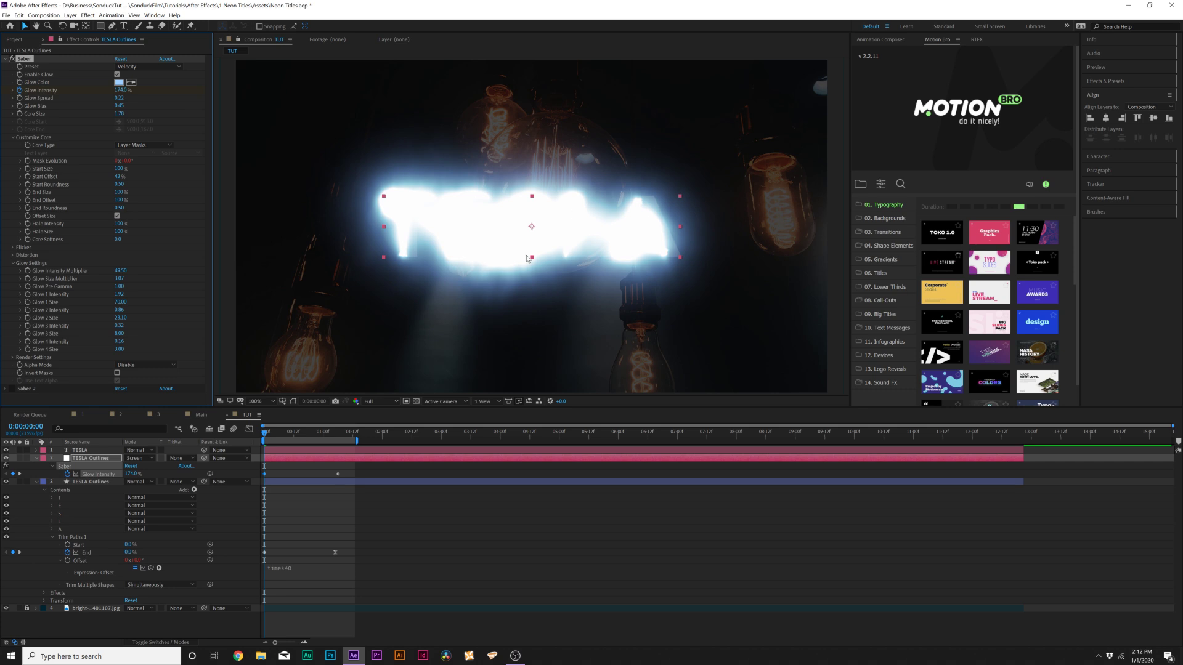
{"action": "left_click", "coordinate": [87, 451]}
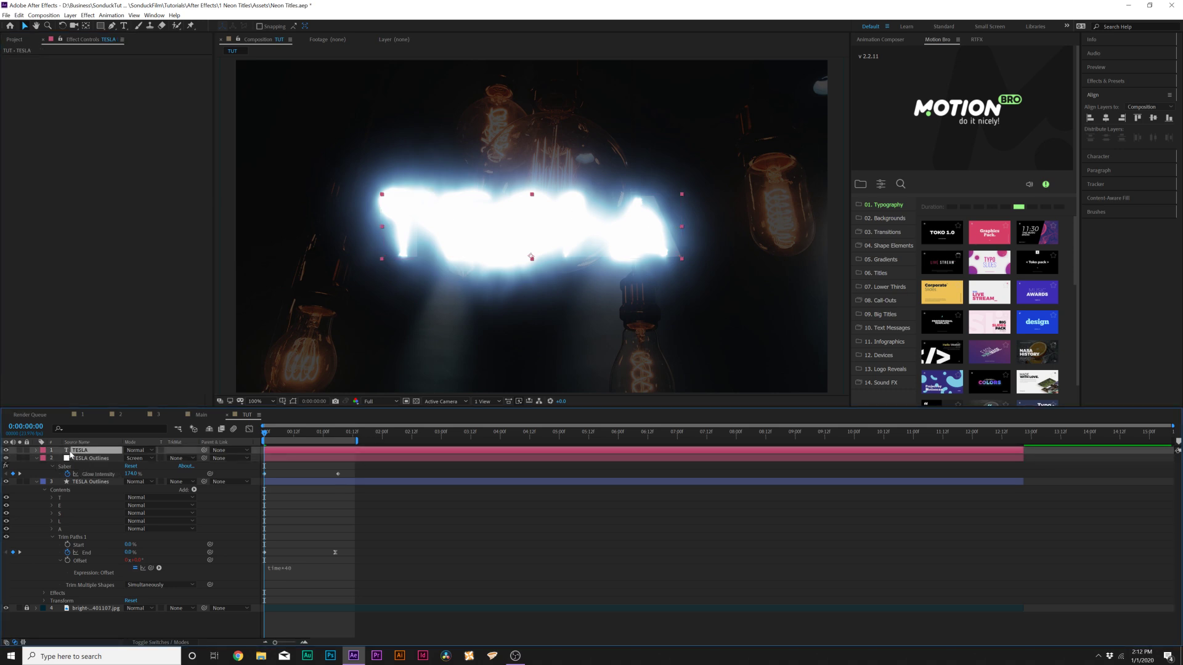
Keyframe the TESLA text Opacity from 0% at the start, then preview the animation
{"action": "key", "text": "t"}
{"action": "left_click", "coordinate": [73, 459]}
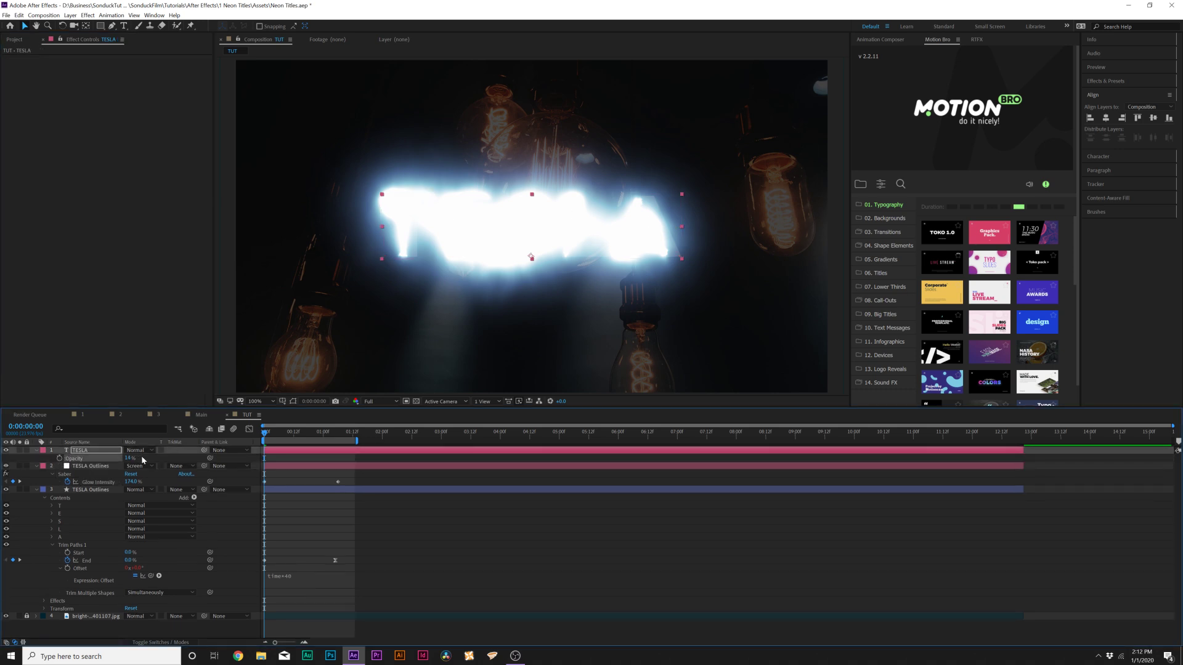
{"action": "left_click", "coordinate": [60, 459]}
{"action": "left_click", "coordinate": [268, 458]}
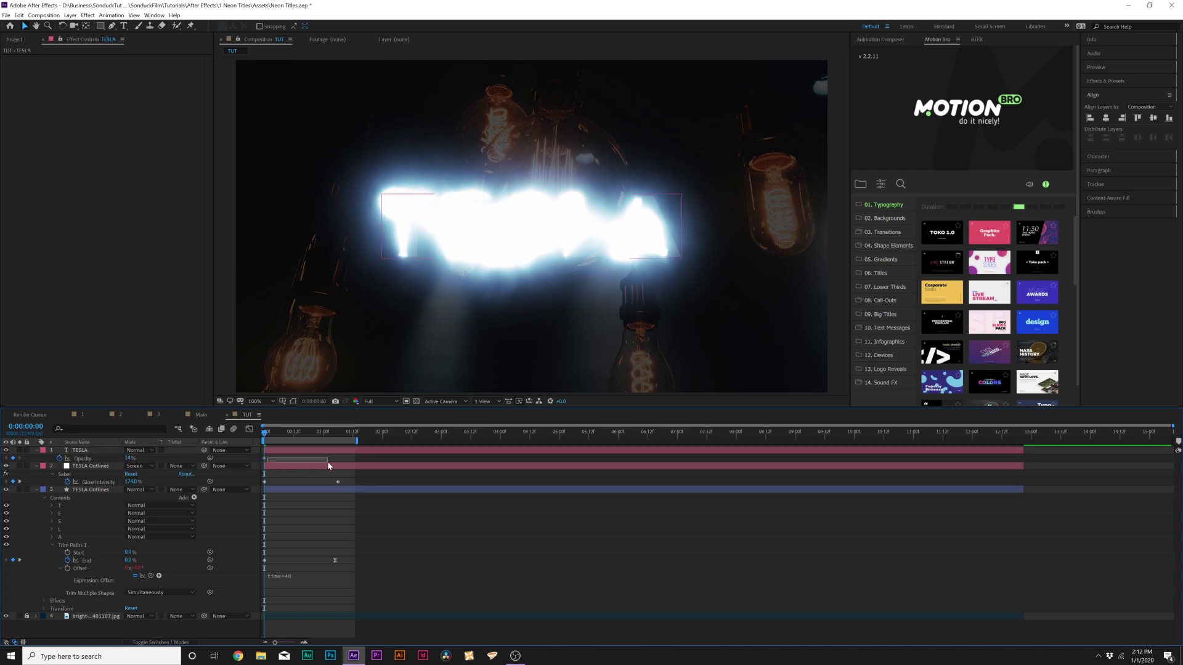
{"action": "left_click", "coordinate": [270, 457]}
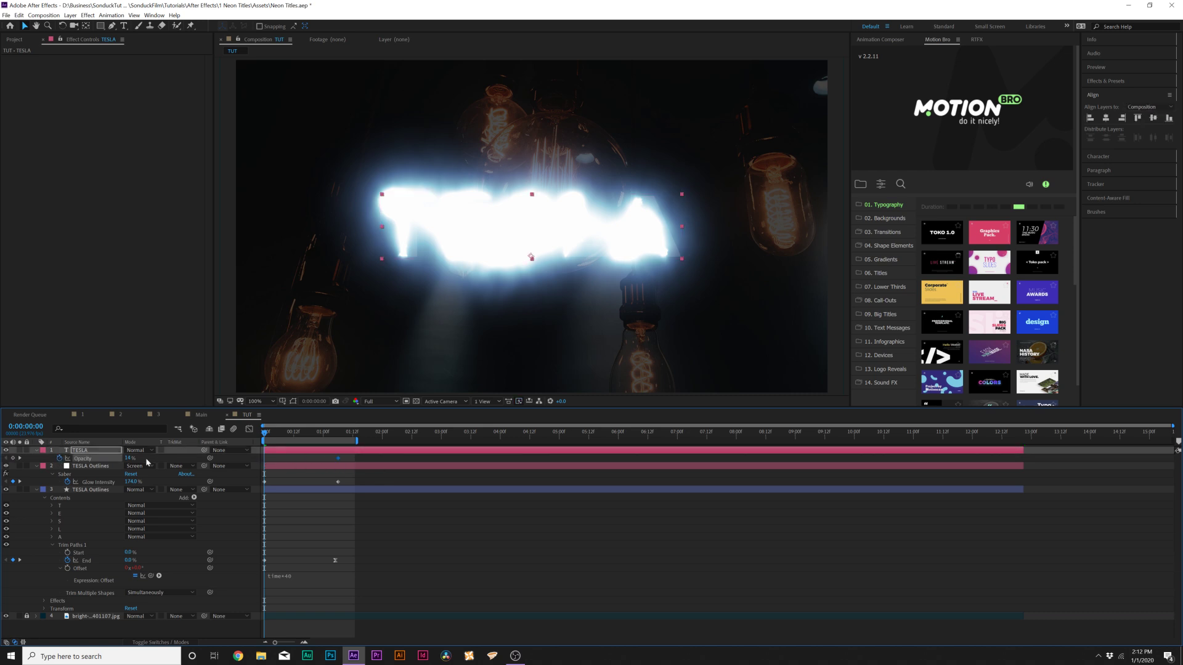
{"action": "key", "text": "space"}
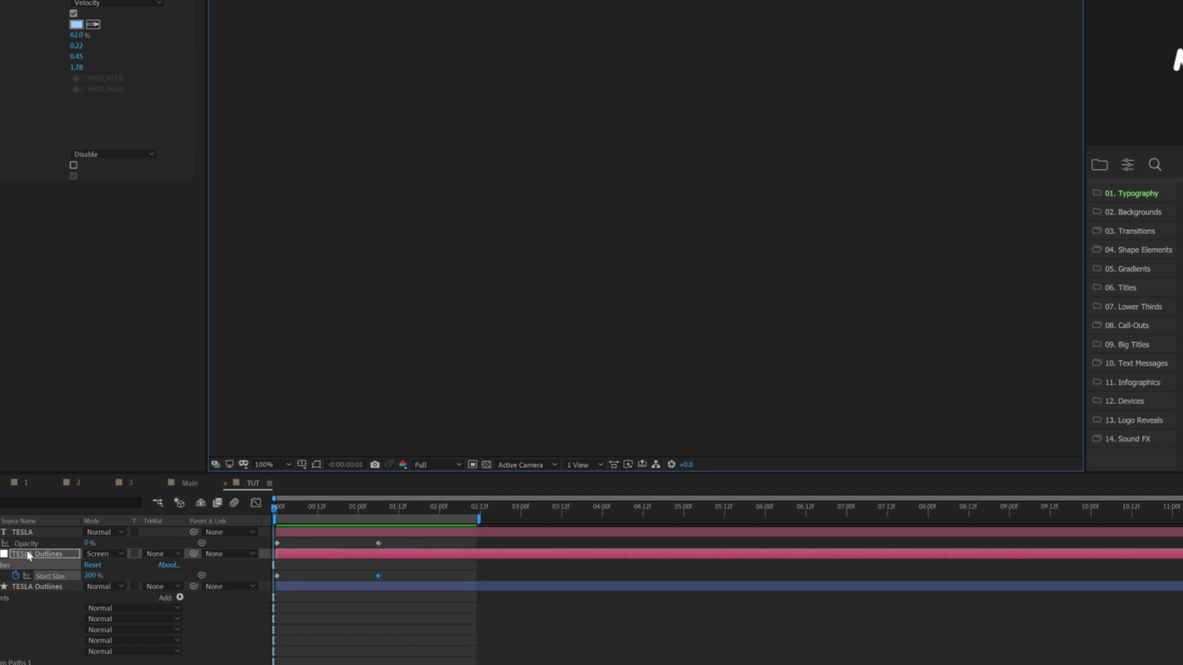
Stop the preview and try the Fuel and Hot Saber presets, zooming to 200%
{"action": "key", "text": "space"}
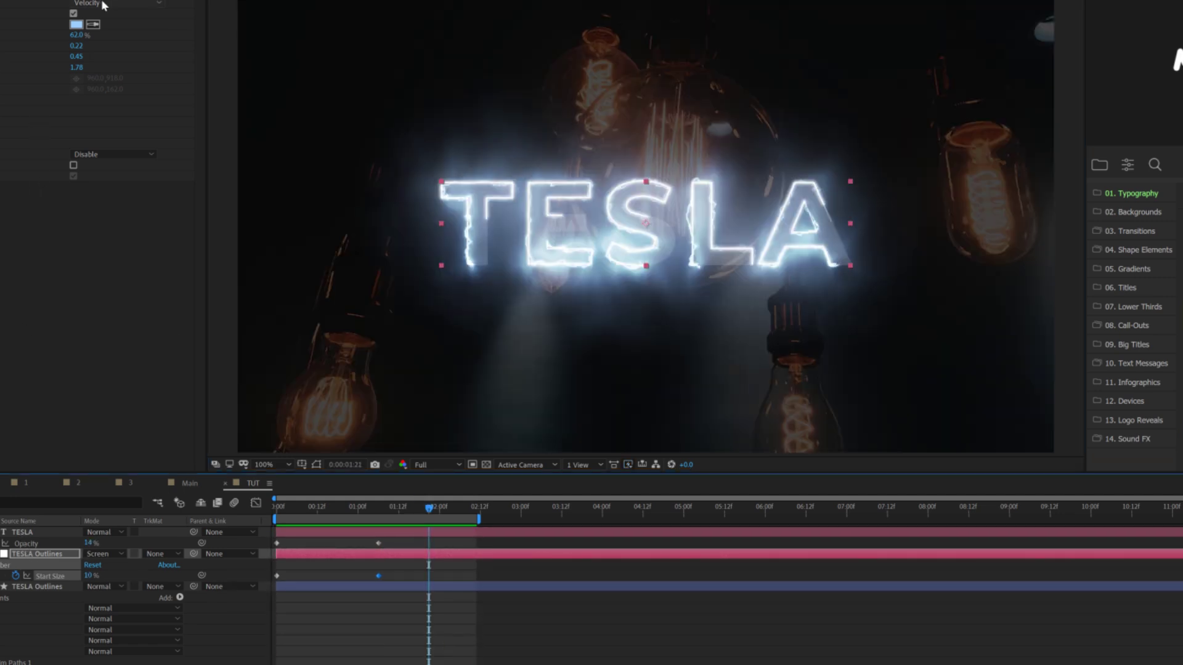
{"action": "left_click", "coordinate": [102, 4]}
{"action": "left_click", "coordinate": [116, 188]}
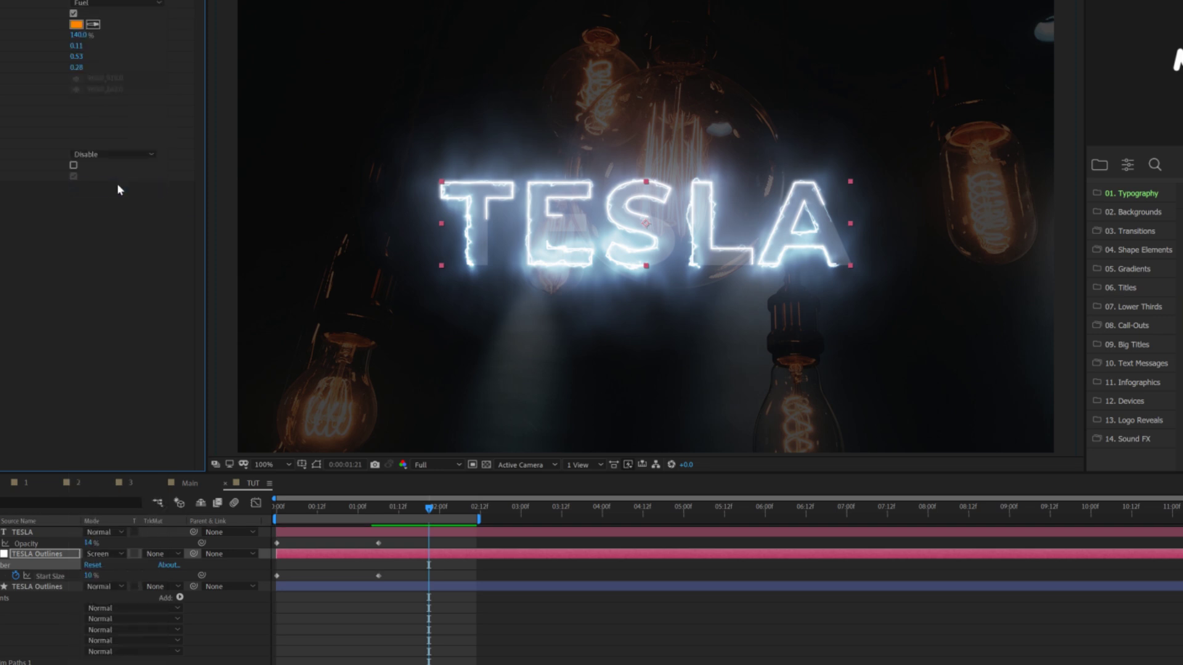
{"action": "key", "text": "period"}
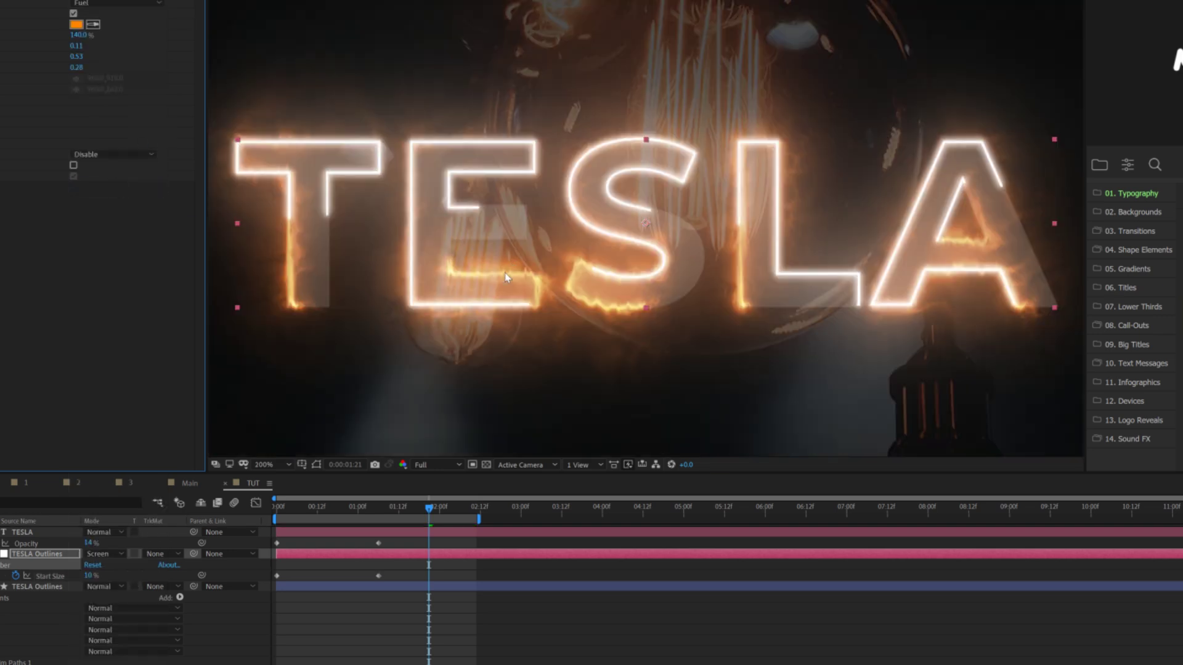
{"action": "left_click", "coordinate": [106, 4]}
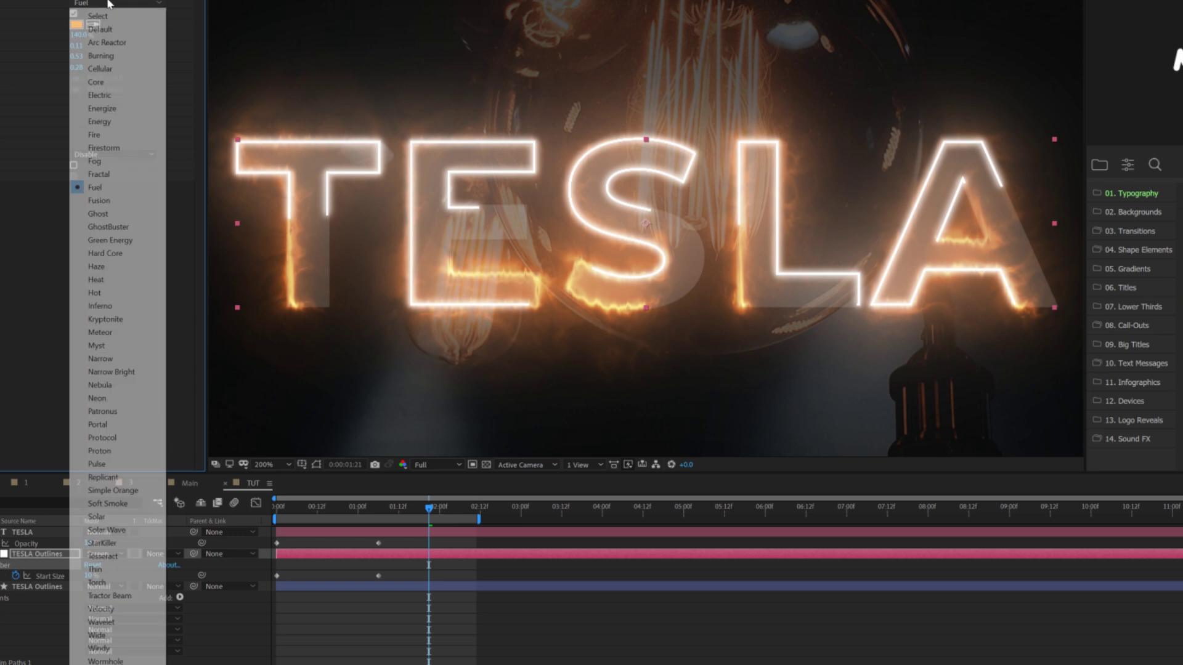
{"action": "left_click", "coordinate": [136, 294]}
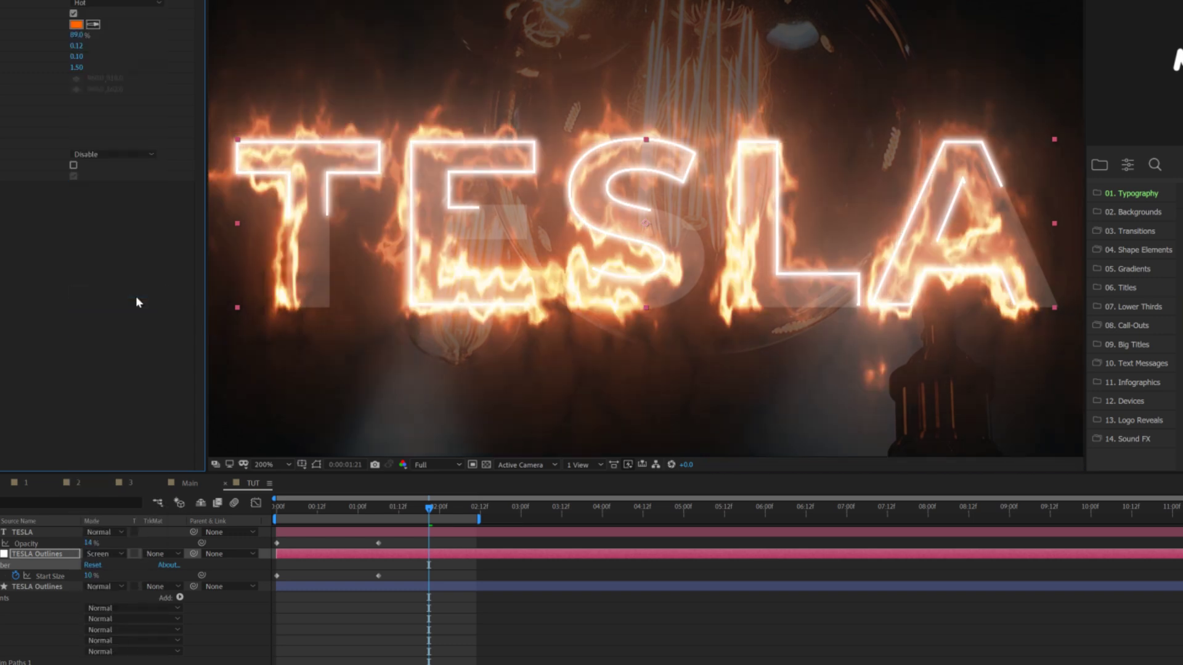
Try the Neon and StarKiller Saber presets, then settle on Energy at 100% zoom
{"action": "left_click", "coordinate": [106, 4]}
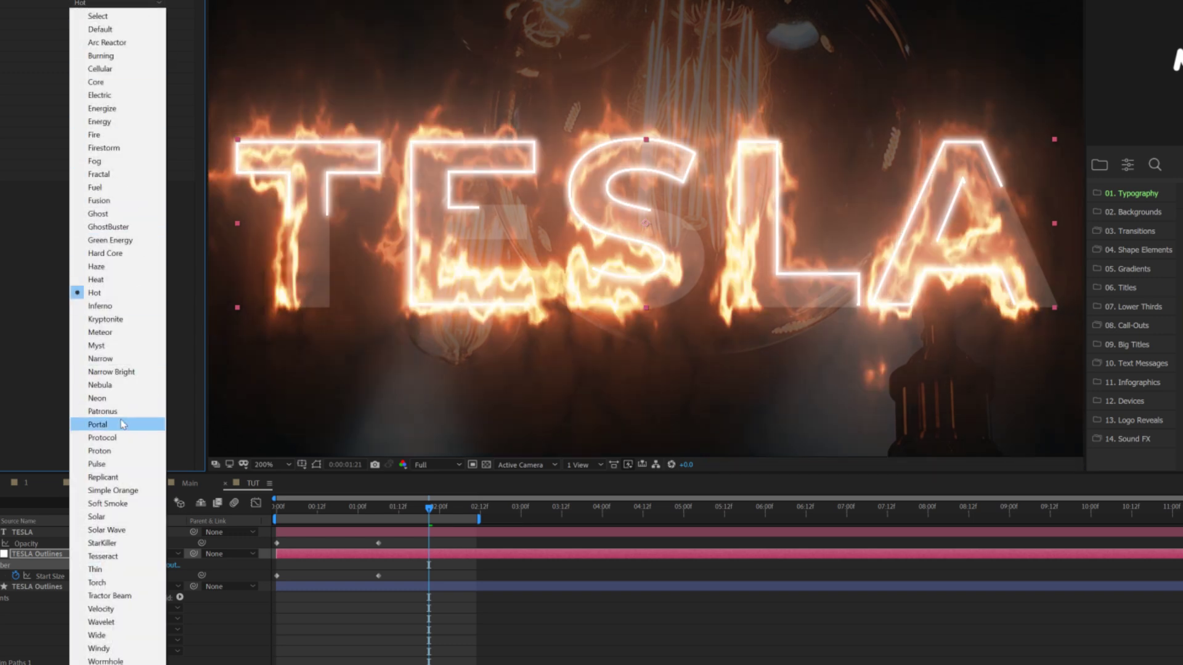
{"action": "left_click", "coordinate": [111, 398]}
{"action": "key", "text": "comma"}
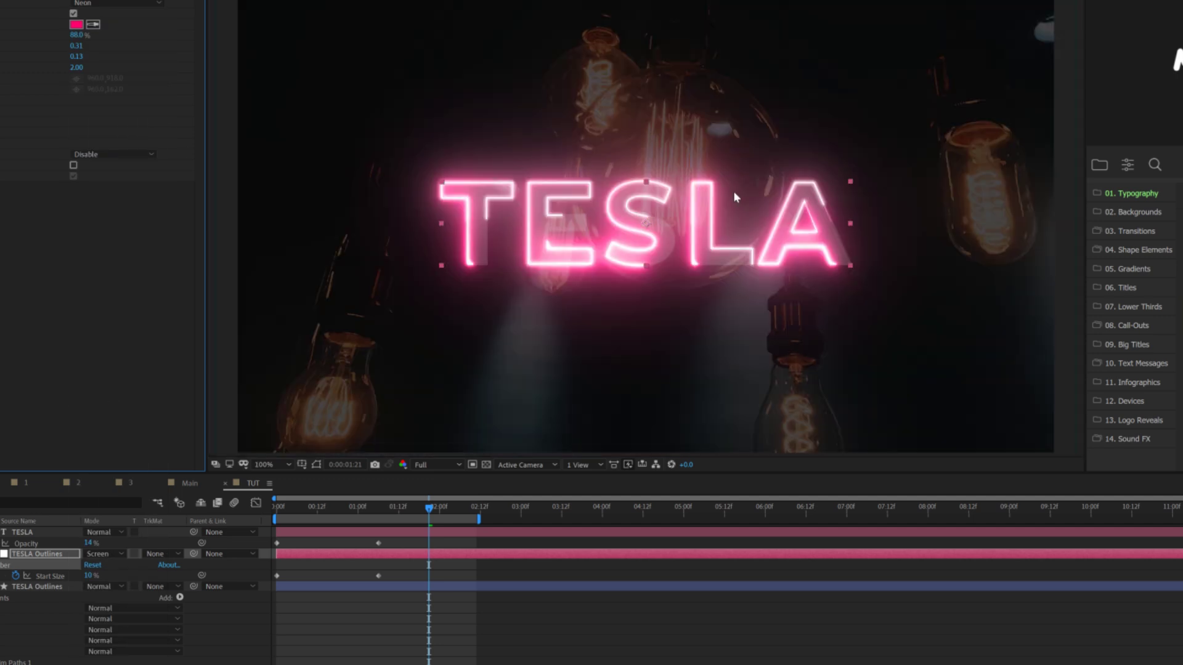
{"action": "left_click", "coordinate": [123, 3]}
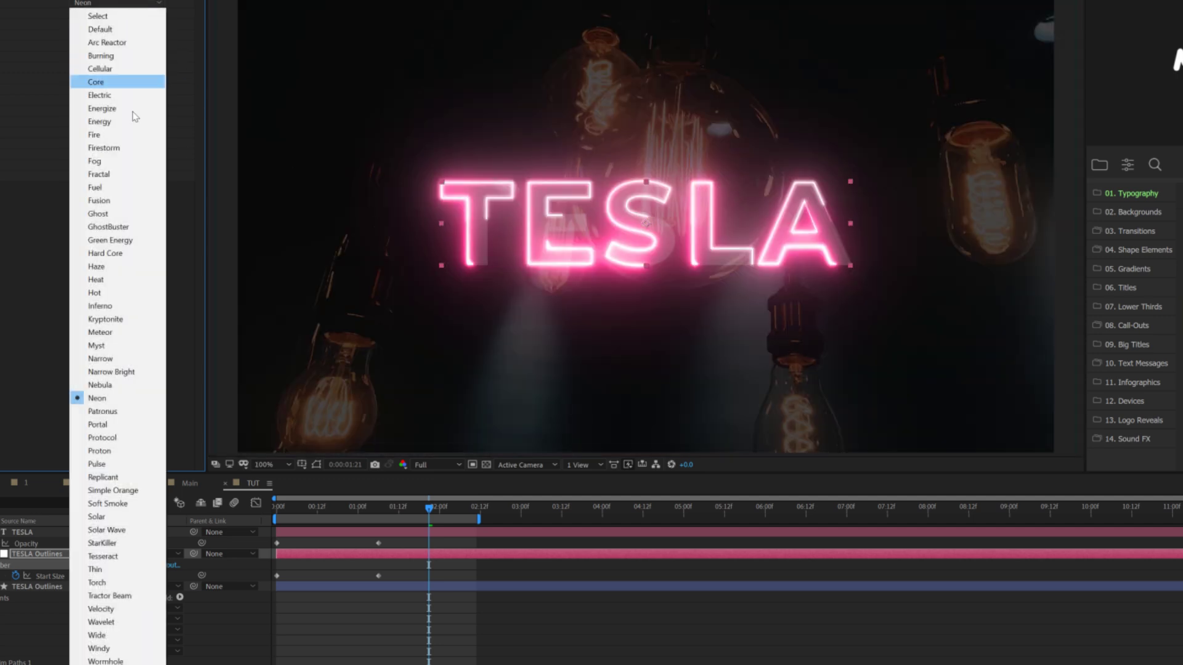
{"action": "left_click", "coordinate": [122, 543]}
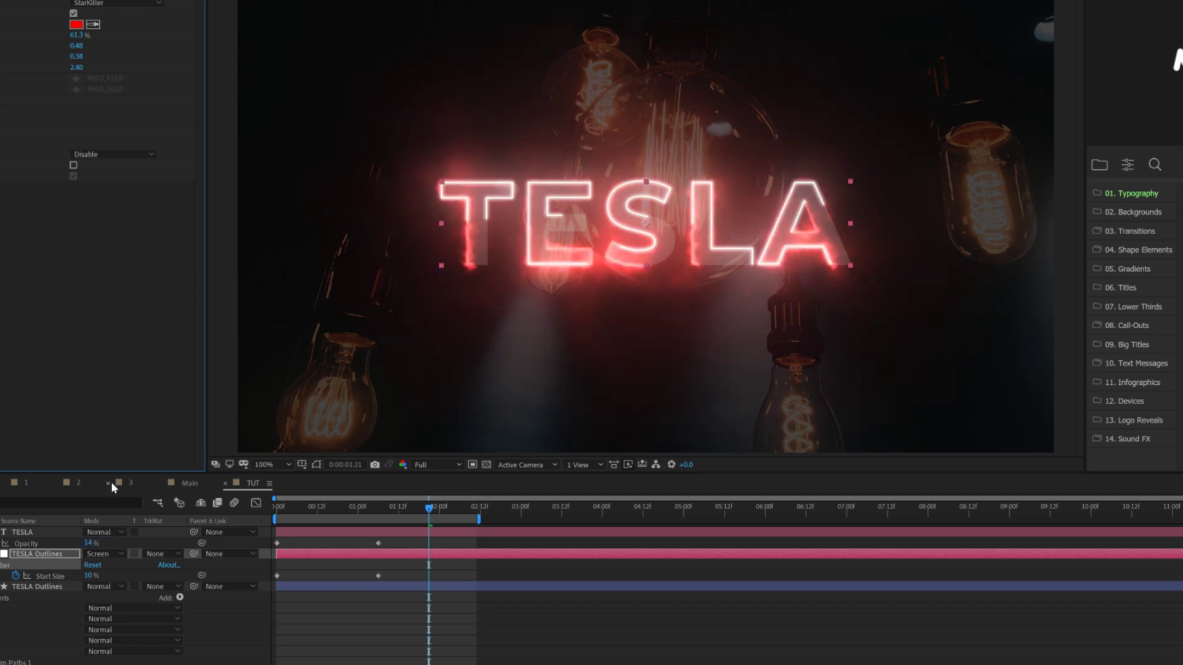
{"action": "left_click", "coordinate": [148, 66]}
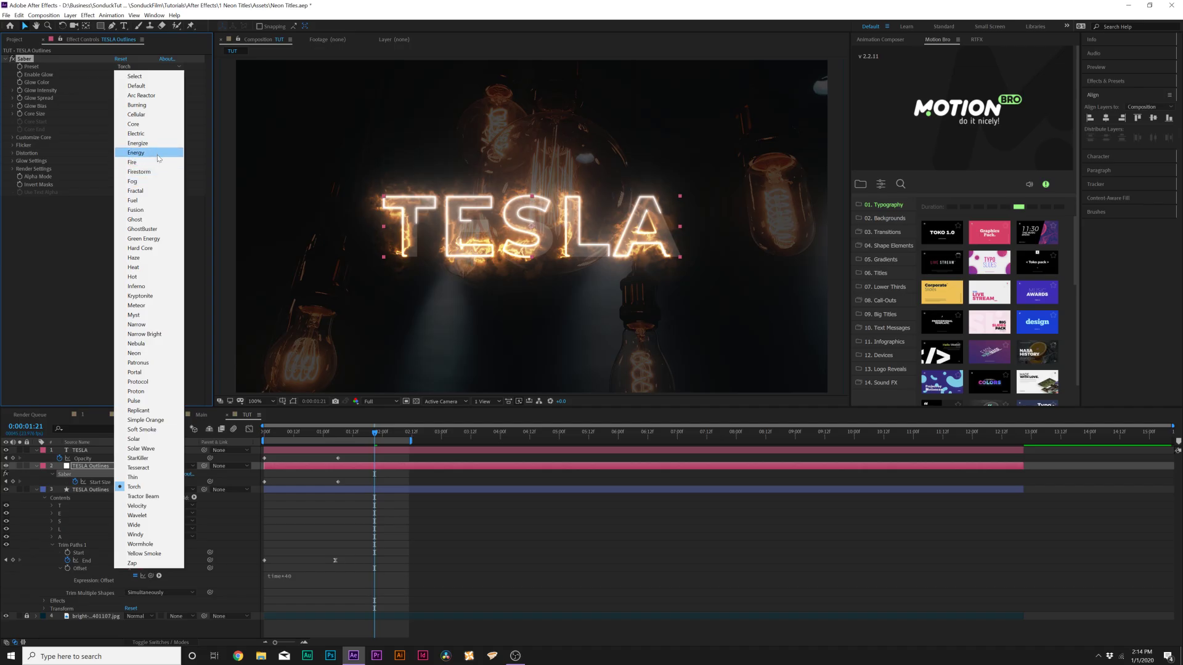
{"action": "left_click", "coordinate": [157, 153]}
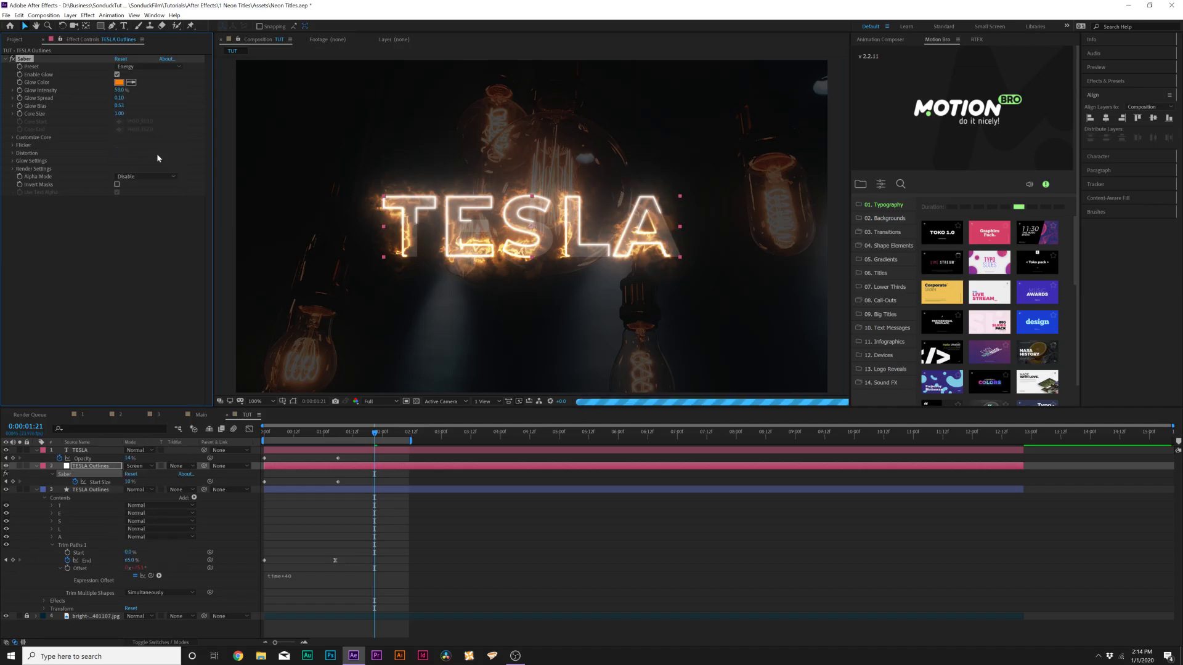
{"action": "left_click", "coordinate": [170, 67]}
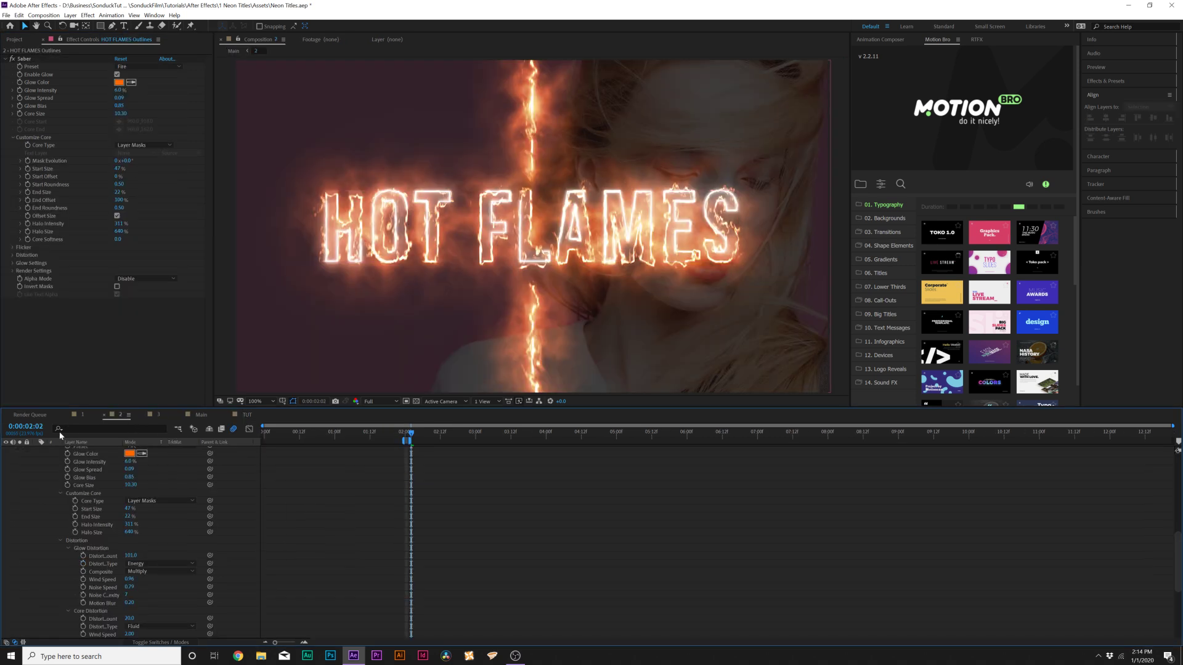
Switch through the GLOWING EFFECTS and electric TESLA compositions, ending on Main
{"action": "left_click", "coordinate": [78, 416]}
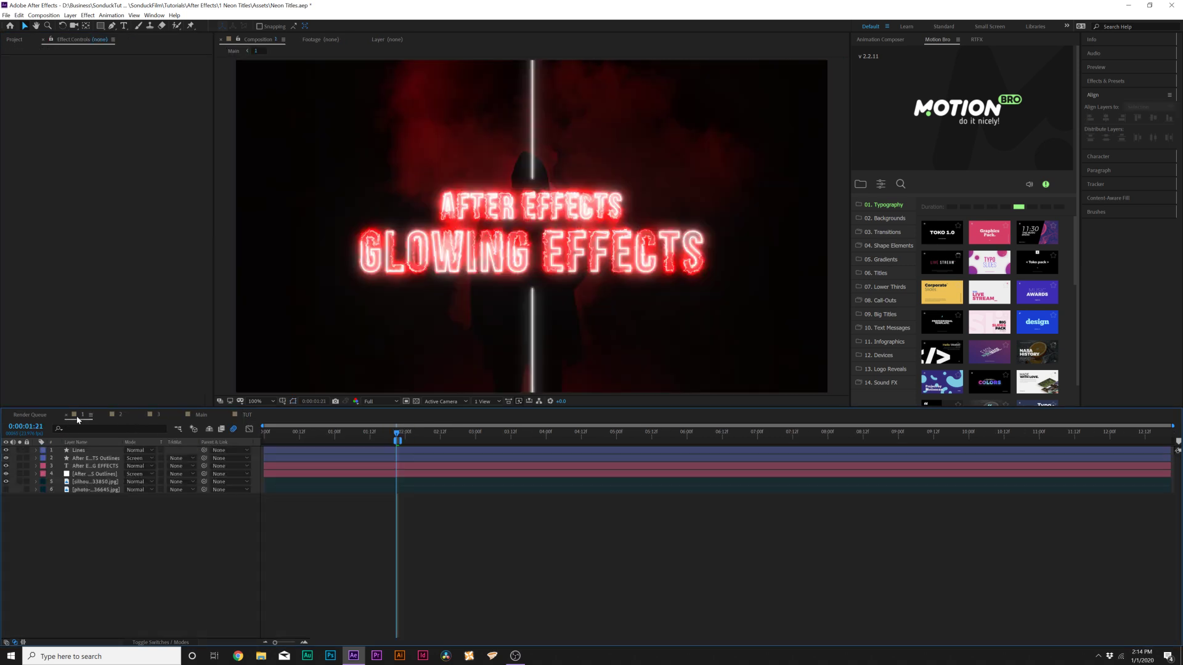
{"action": "left_click", "coordinate": [153, 416]}
{"action": "left_click", "coordinate": [183, 528]}
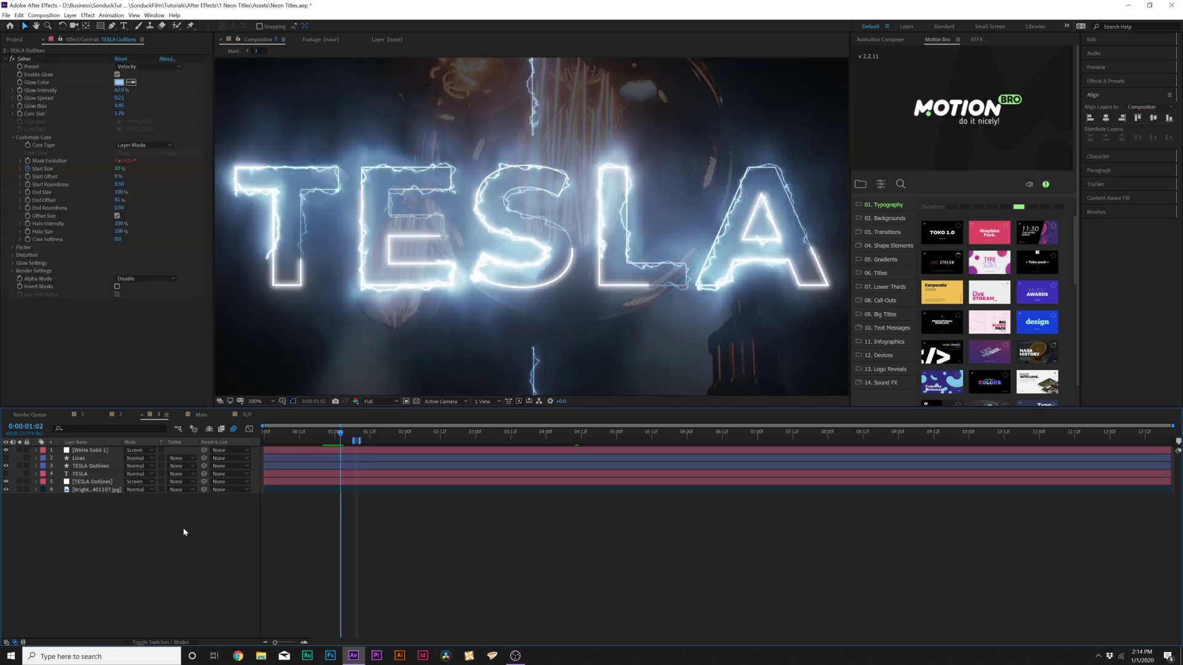
{"action": "left_click", "coordinate": [200, 415]}
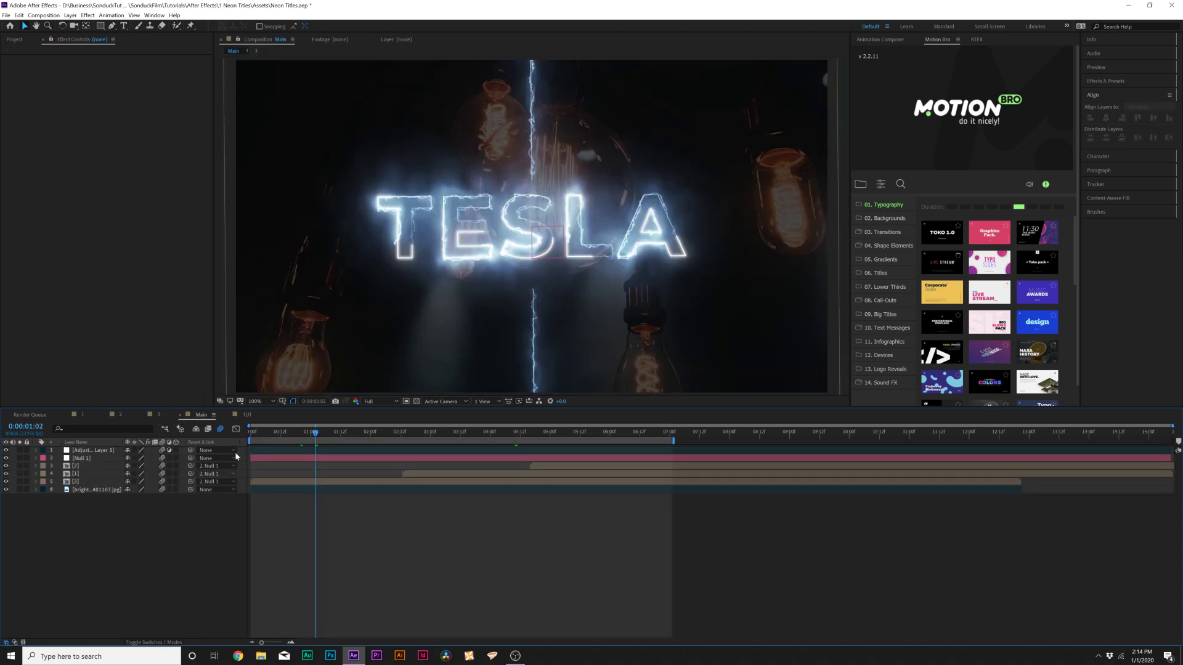
Return to TUT and turn the TESLA Outlines layer's visibility off and back on
{"action": "left_click", "coordinate": [245, 415]}
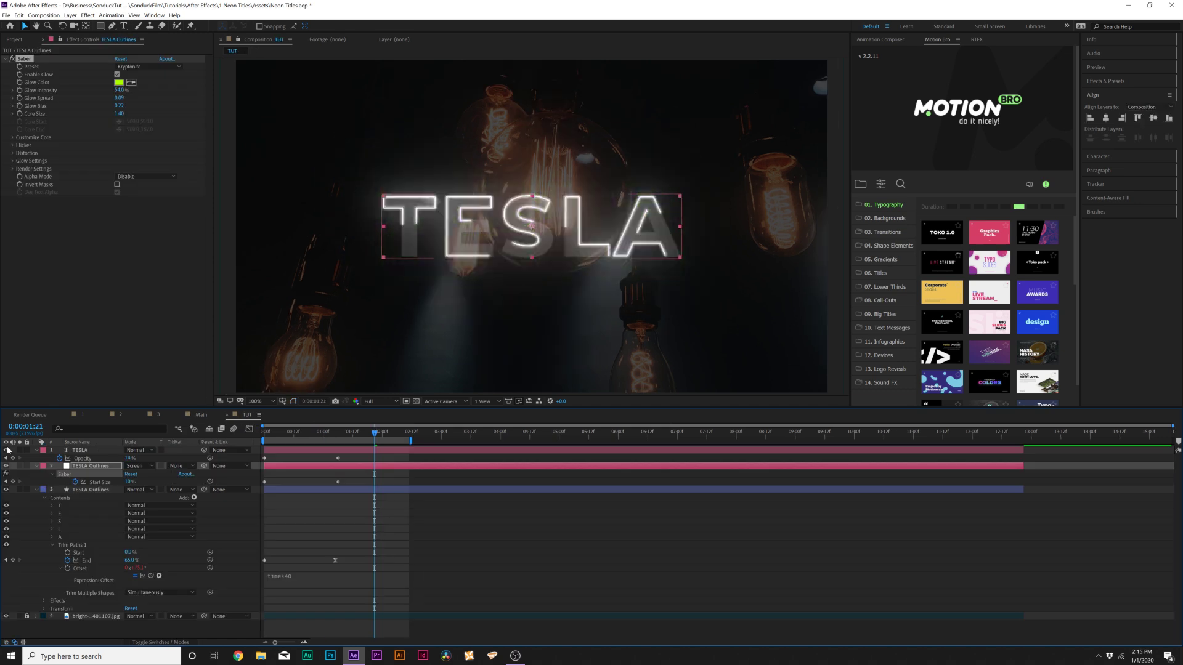
{"action": "left_click", "coordinate": [5, 489]}
{"action": "left_click", "coordinate": [498, 562]}
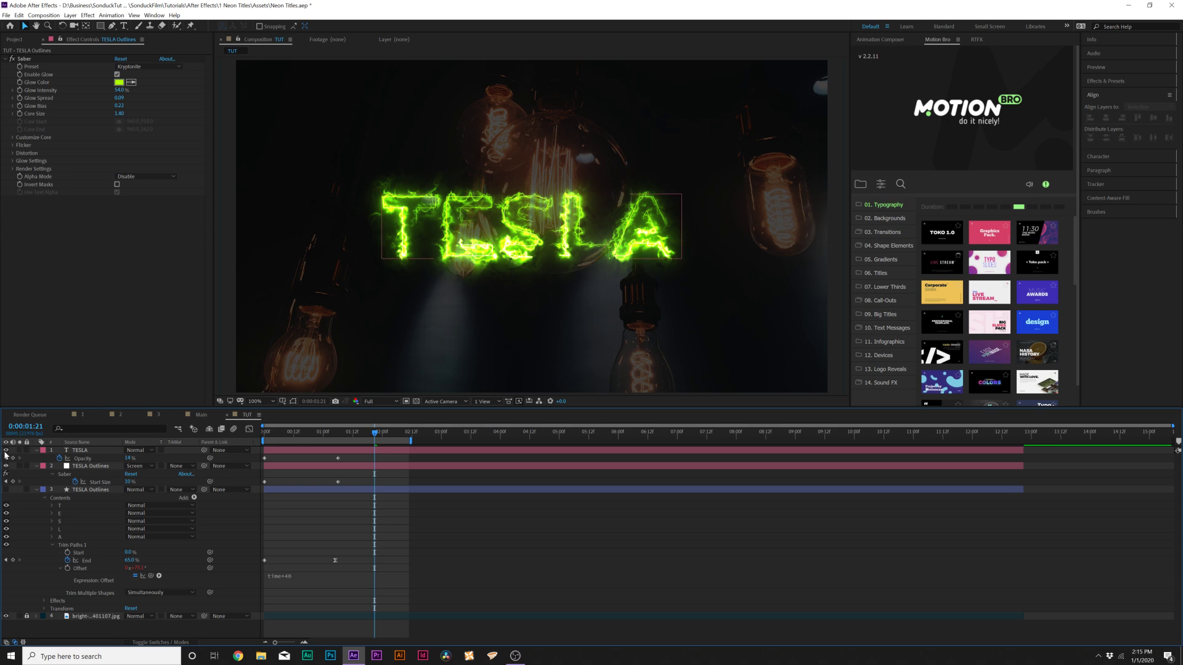
{"action": "left_click", "coordinate": [6, 490]}
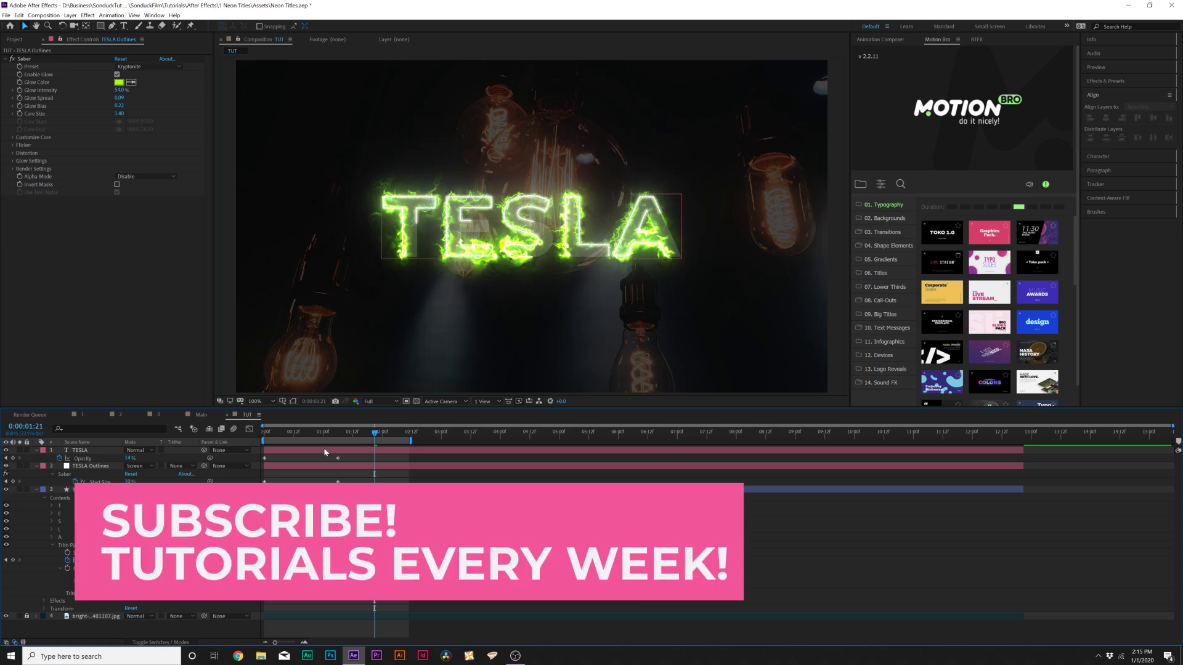